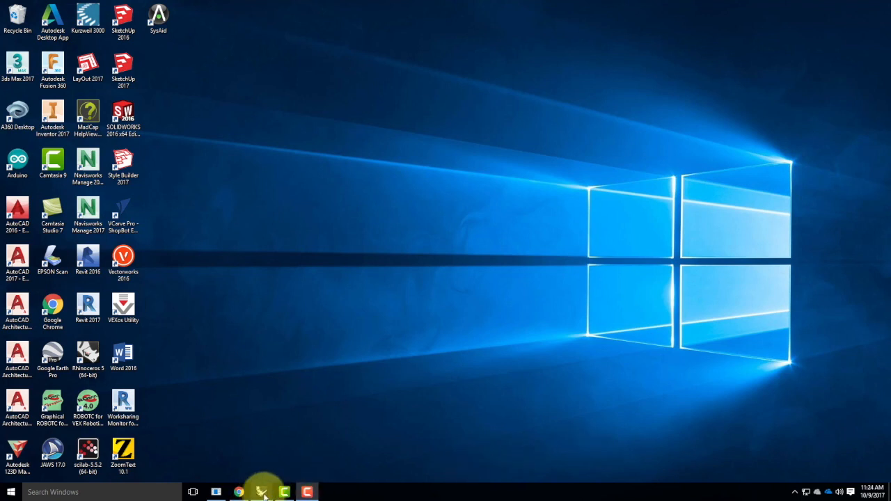
Launch Rhinoceros 5 (64-bit) and open SF_Downtown_Ex215_F2017-1 from Live Demonstrations, Live - A136 Exercises, Ex215.
{"action": "mouse_move", "coordinate": [262, 493]}
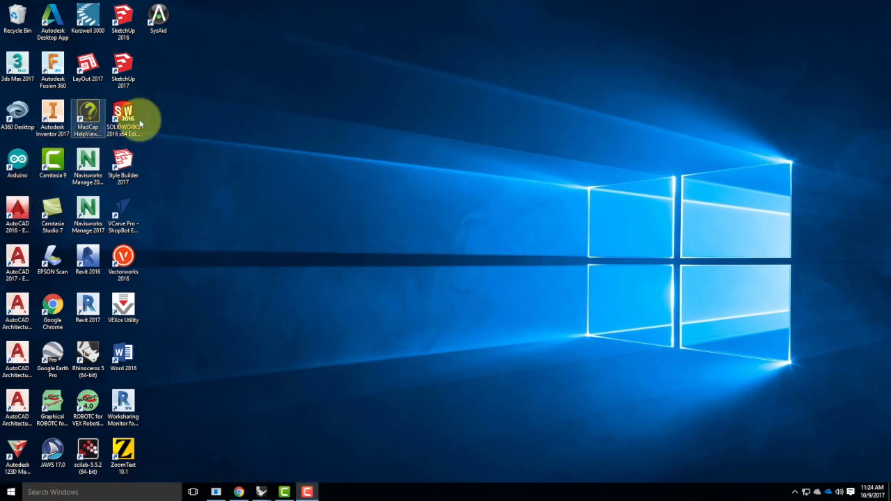
{"action": "double_click", "coordinate": [83, 348]}
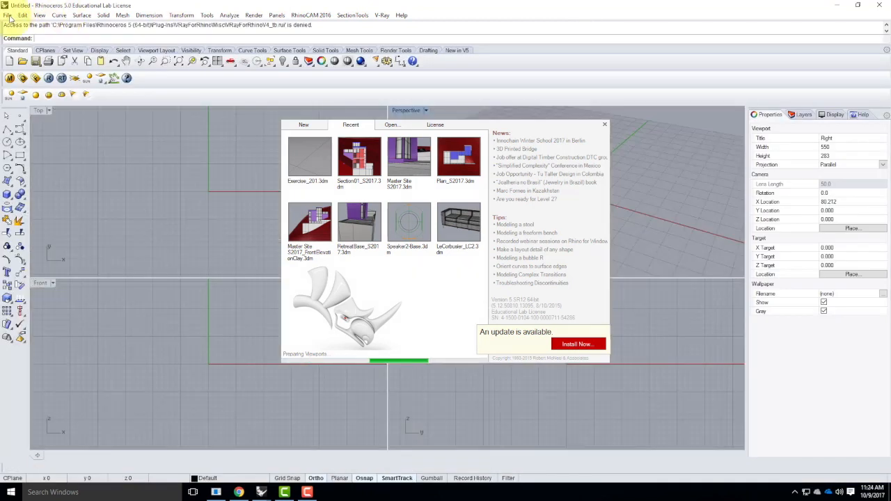
{"action": "left_click", "coordinate": [7, 15]}
{"action": "left_click", "coordinate": [23, 36]}
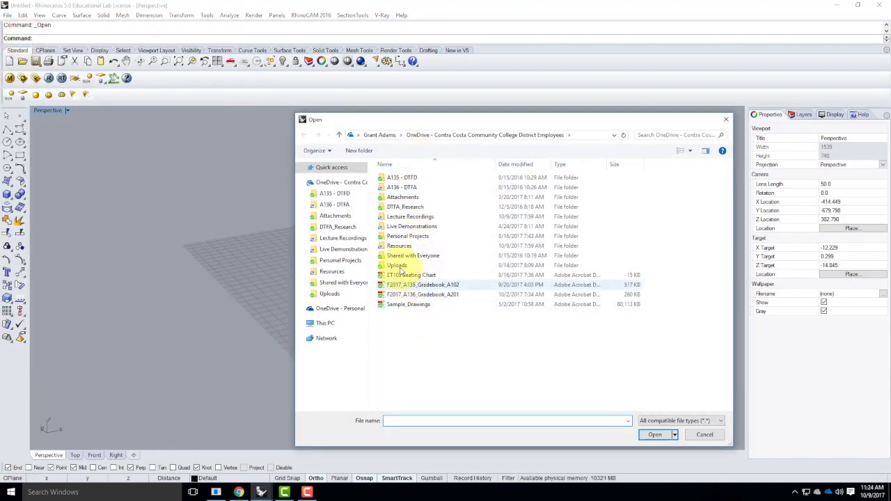
{"action": "double_click", "coordinate": [398, 226]}
{"action": "double_click", "coordinate": [409, 187]}
{"action": "double_click", "coordinate": [396, 314]}
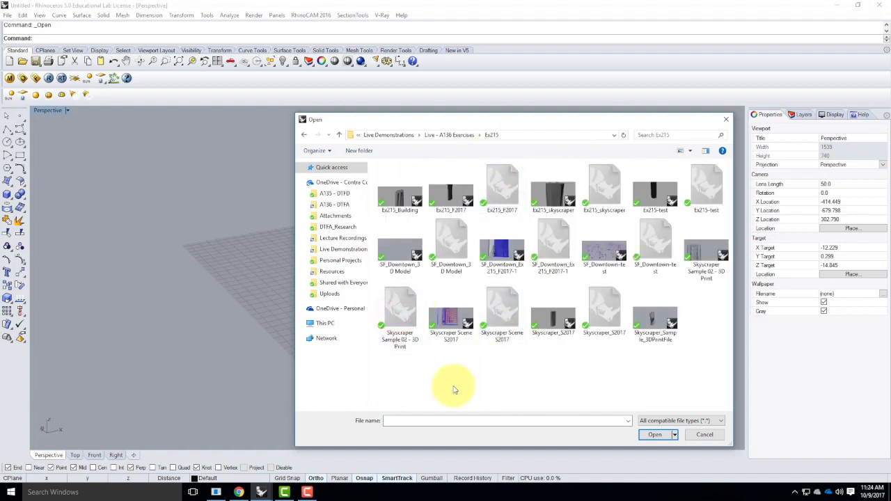
{"action": "left_click", "coordinate": [501, 248]}
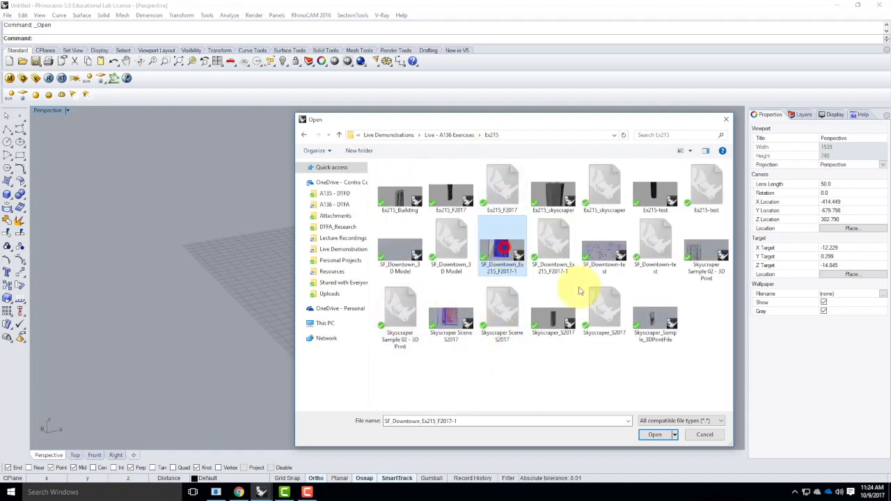
{"action": "left_click", "coordinate": [655, 435]}
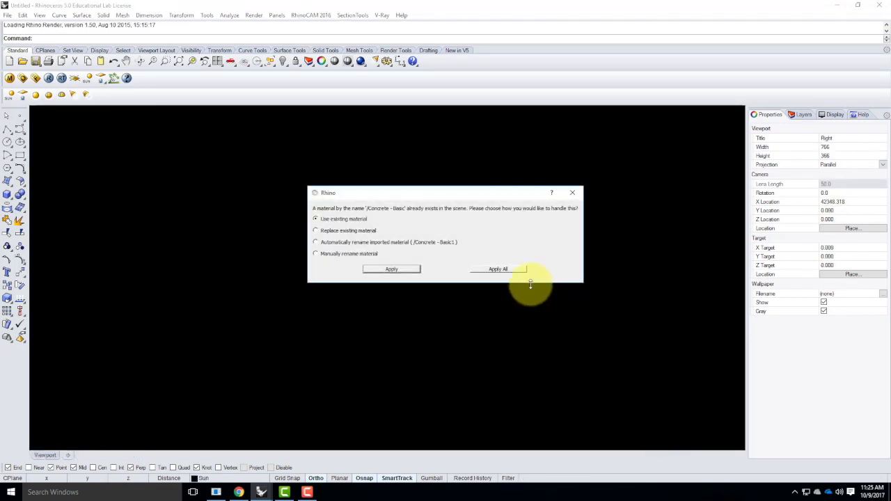
Resolve the duplicate material conflicts by replacing the existing material, applied to all of them.
{"action": "left_click_drag", "start_coordinate": [383, 193], "coordinate": [359, 205]}
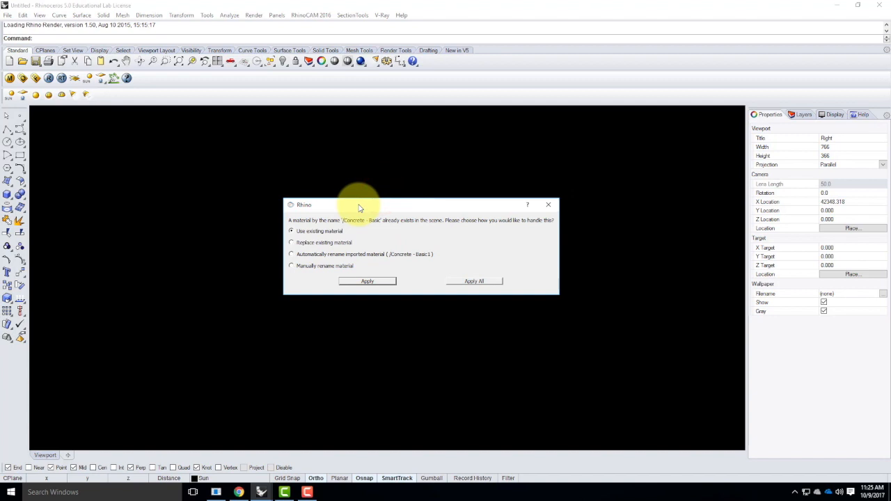
{"action": "left_click_drag", "start_coordinate": [359, 205], "coordinate": [289, 205]}
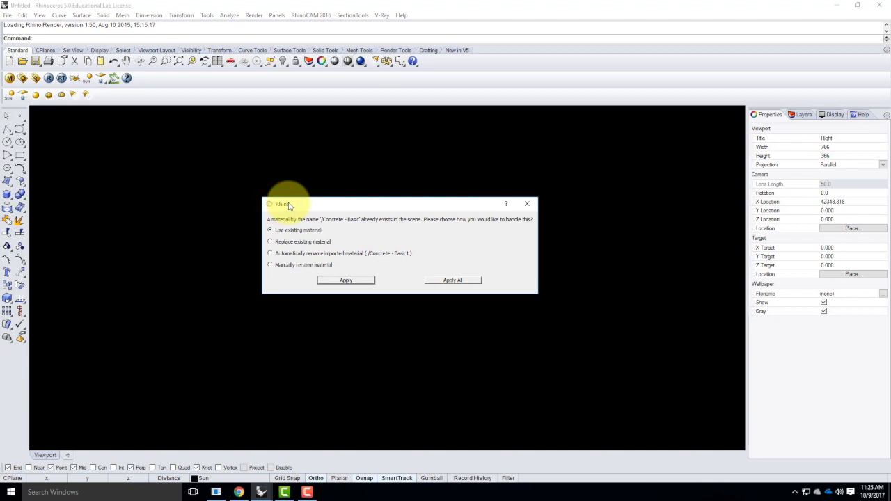
{"action": "left_click", "coordinate": [300, 243]}
{"action": "left_click", "coordinate": [468, 280]}
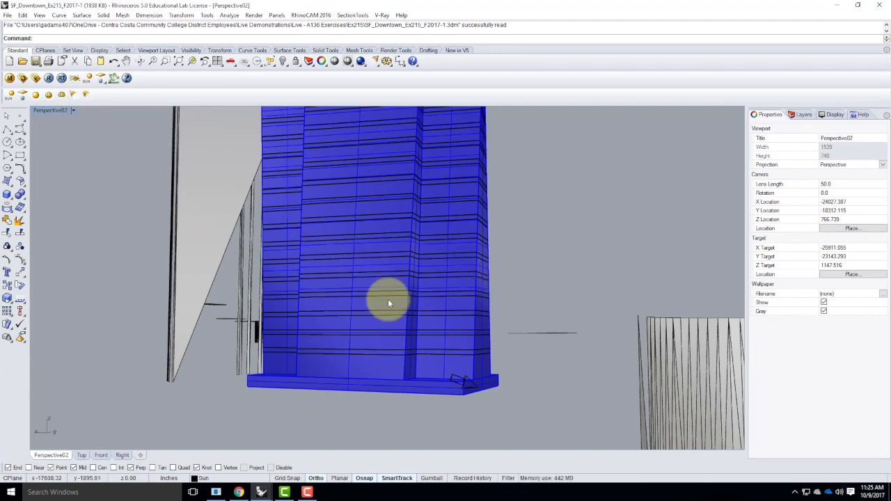
Examine the downtown San Francisco mesh surrounding the blue skyscraper in the perspective view.
{"action": "right_click_drag", "start_coordinate": [411, 294], "coordinate": [391, 320]}
{"action": "scroll", "coordinate": [391, 321], "scroll_direction": "down", "scroll_amount": 10}
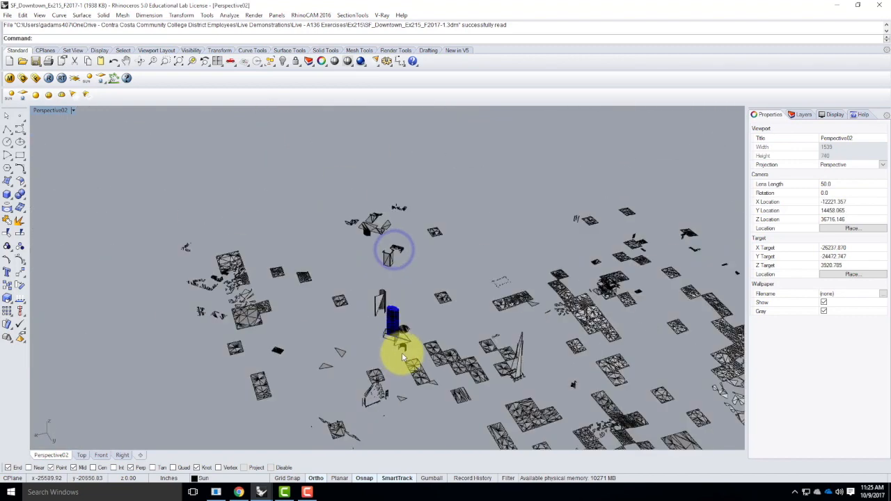
{"action": "left_click", "coordinate": [478, 374]}
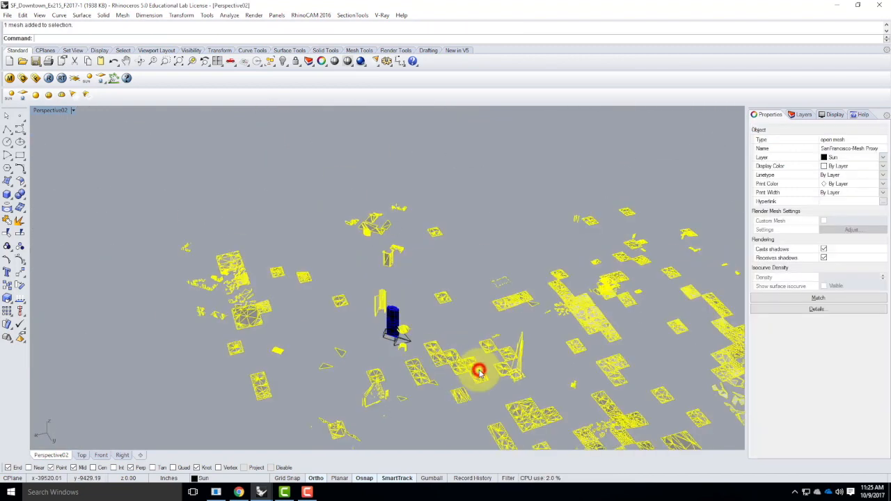
{"action": "left_click", "coordinate": [359, 344]}
{"action": "scroll", "coordinate": [393, 338], "scroll_direction": "up", "scroll_amount": 5}
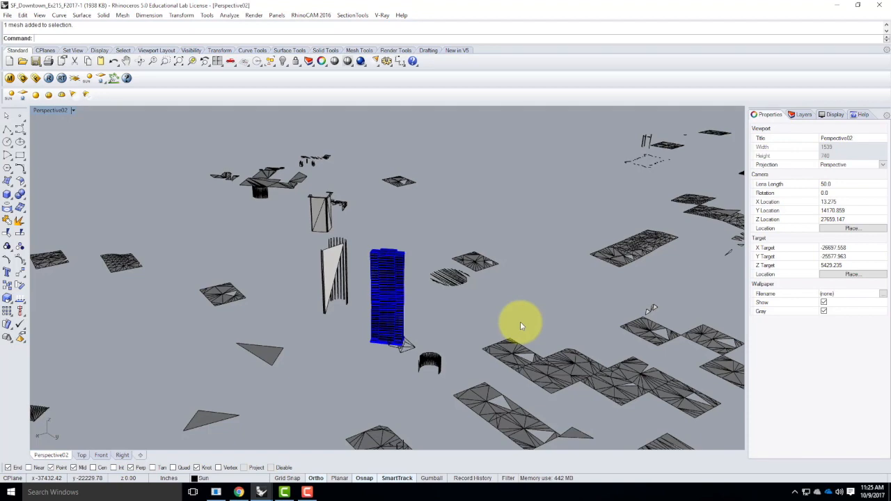
Switch to Chrome and open the V-Ray Quick Rendering Setups page of the Digital Tools For Designers & Architects site.
{"action": "left_click", "coordinate": [238, 492]}
{"action": "right_click", "coordinate": [52, 36]}
{"action": "left_click", "coordinate": [74, 43]}
{"action": "left_click", "coordinate": [304, 7]}
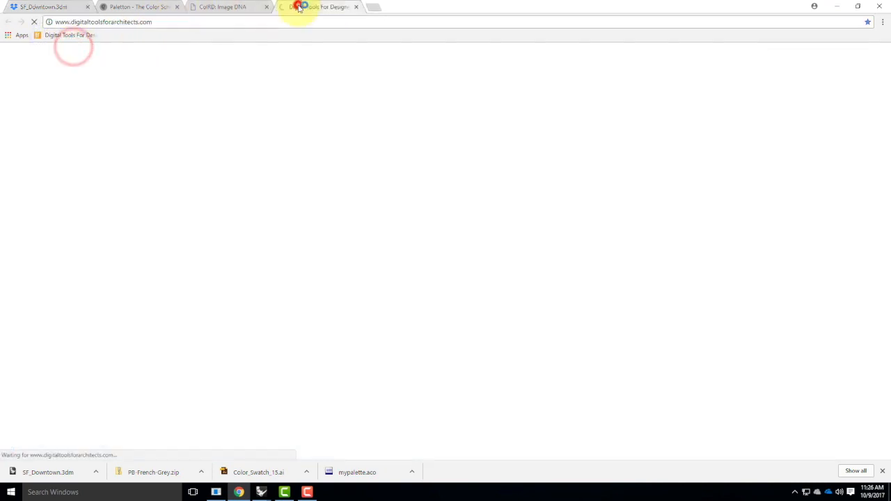
{"action": "mouse_move", "coordinate": [622, 150]}
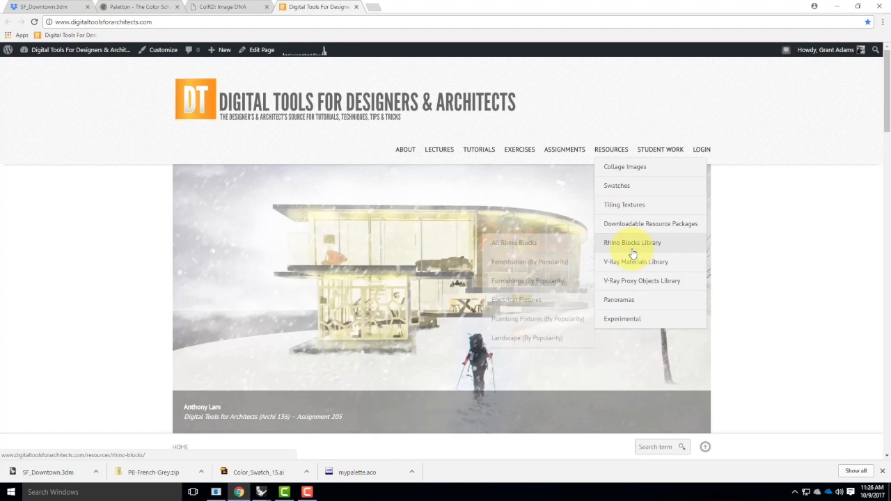
{"action": "mouse_move", "coordinate": [662, 262]}
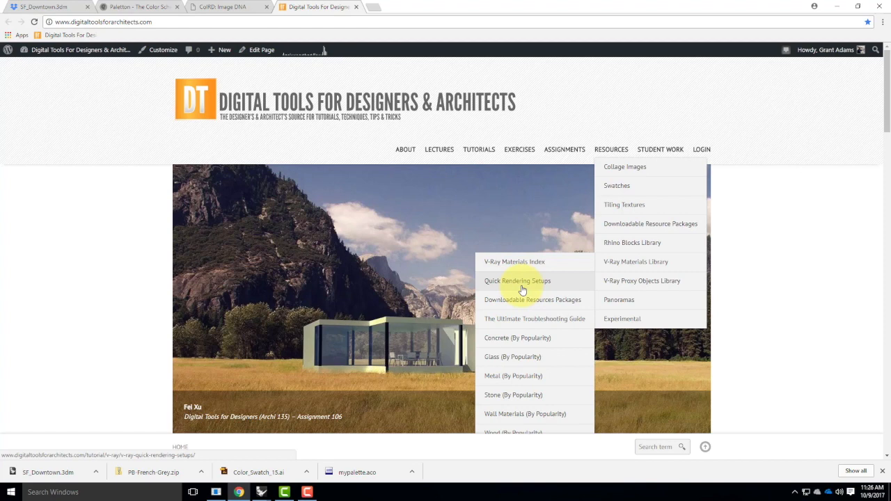
{"action": "left_click", "coordinate": [522, 290]}
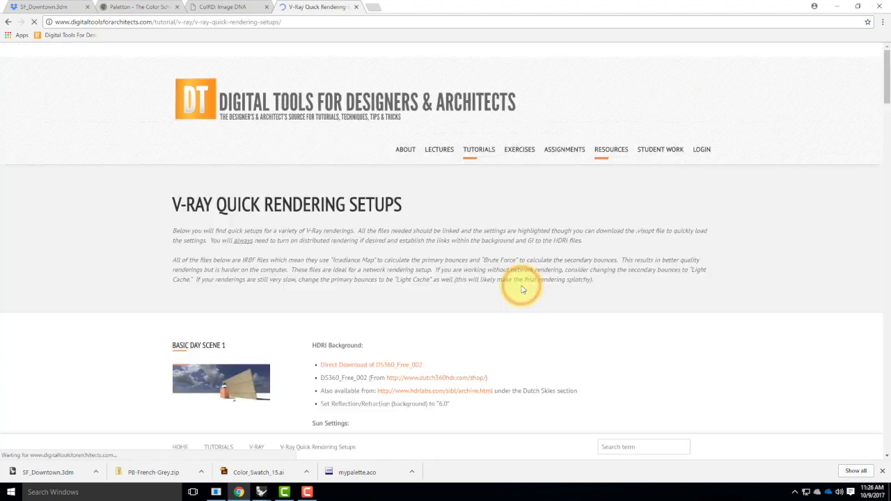
Look through the day, night and sunset scene setups on the V-Ray Quick Rendering Setups page.
{"action": "scroll", "coordinate": [647, 279], "scroll_direction": "down", "scroll_amount": 3}
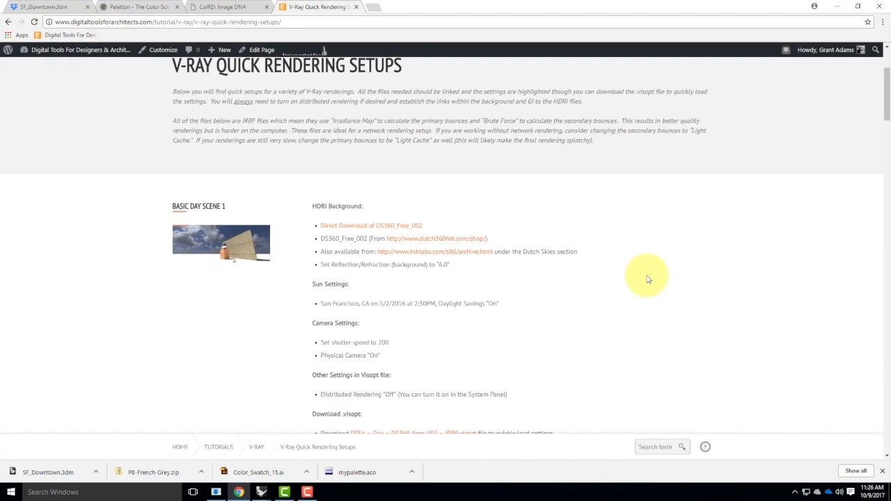
{"action": "scroll", "coordinate": [246, 223], "scroll_direction": "down", "scroll_amount": 4}
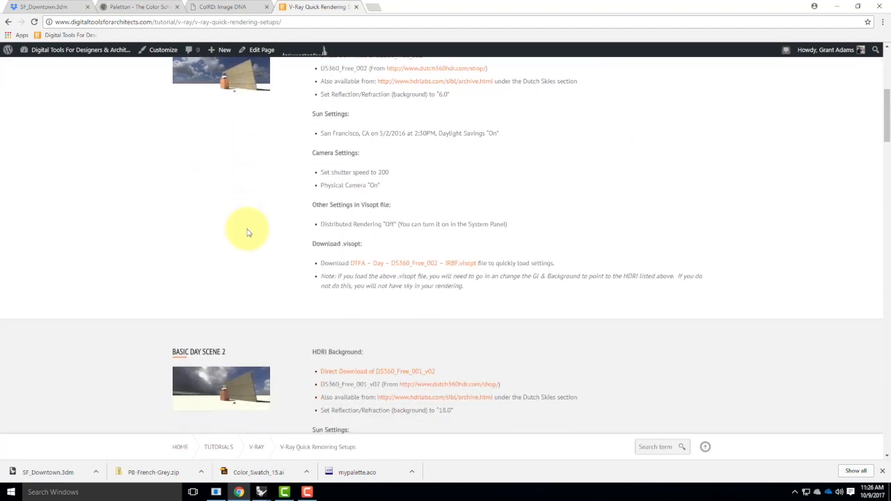
{"action": "scroll", "coordinate": [249, 289], "scroll_direction": "down", "scroll_amount": 13}
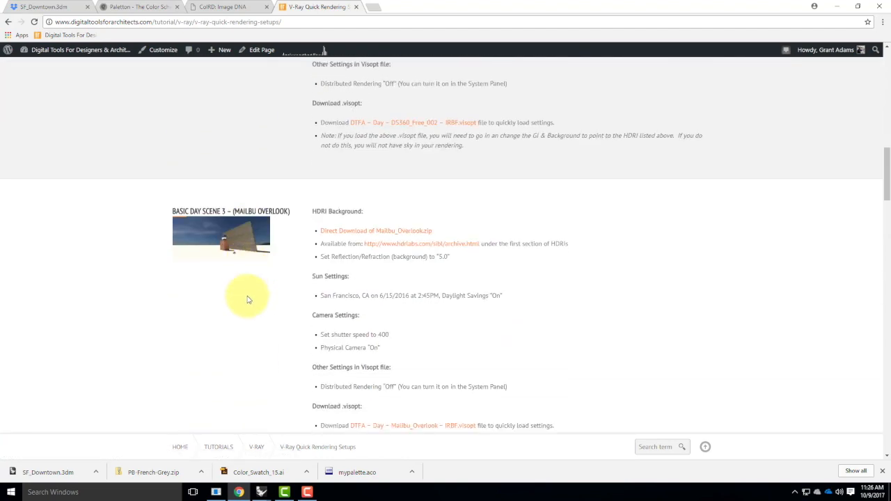
{"action": "scroll", "coordinate": [247, 304], "scroll_direction": "down", "scroll_amount": 6}
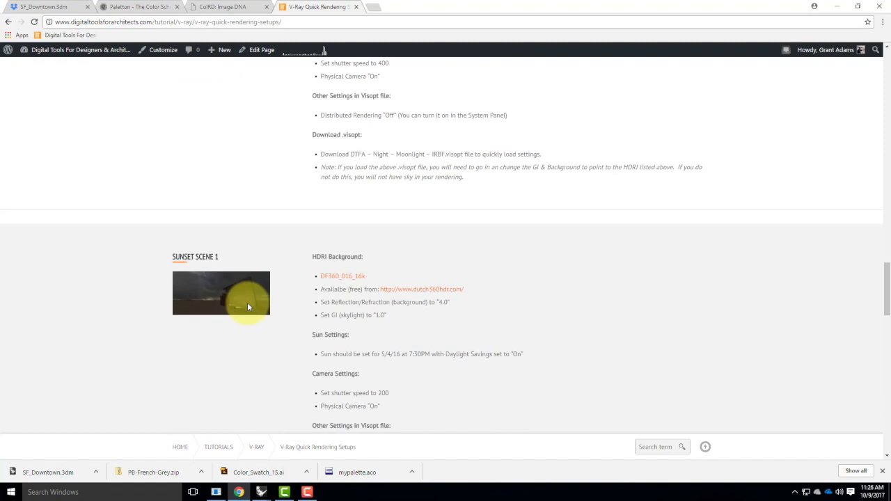
{"action": "scroll", "coordinate": [249, 348], "scroll_direction": "down", "scroll_amount": 1}
{"action": "scroll", "coordinate": [247, 349], "scroll_direction": "down", "scroll_amount": 7}
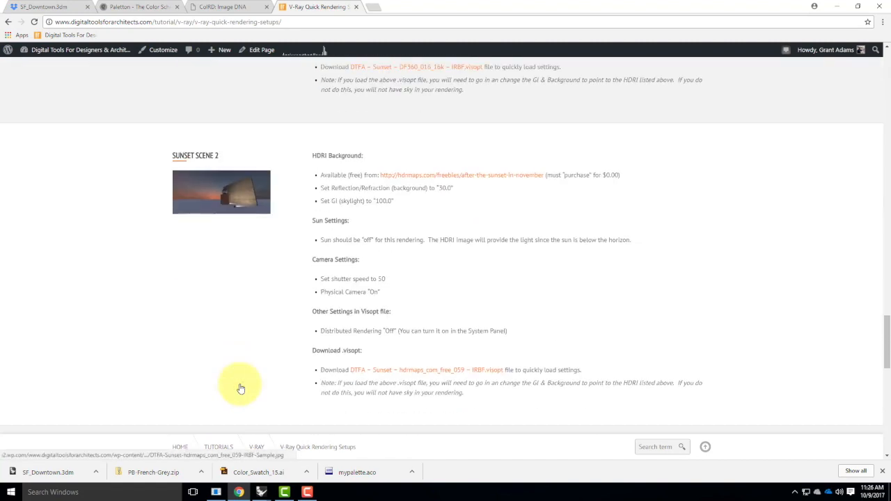
{"action": "scroll", "coordinate": [240, 388], "scroll_direction": "up", "scroll_amount": 4}
{"action": "scroll", "coordinate": [240, 388], "scroll_direction": "up", "scroll_amount": 20}
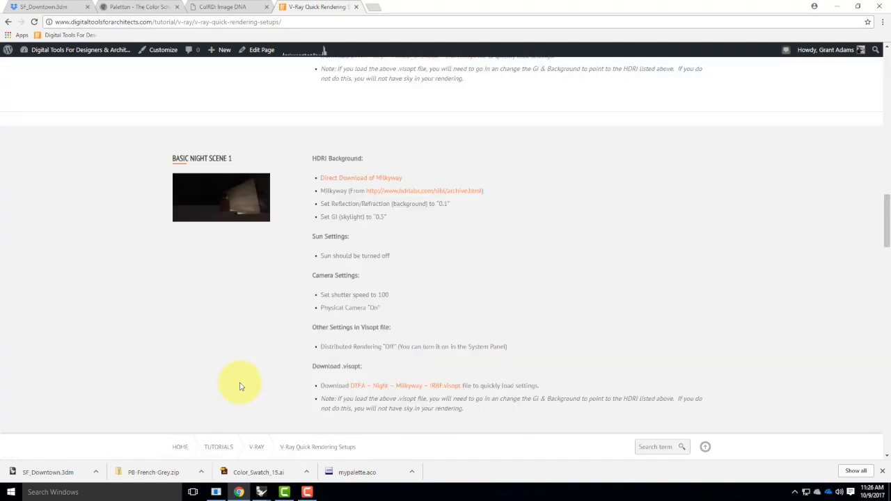
{"action": "scroll", "coordinate": [240, 388], "scroll_direction": "up", "scroll_amount": 7}
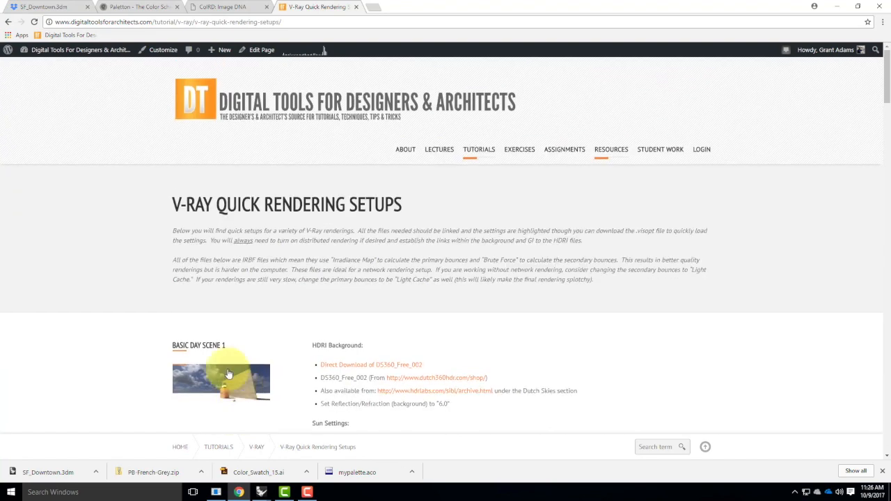
Download the DS360_Free_002 HDRI background listed under Basic Day Scene 1.
{"action": "scroll", "coordinate": [238, 379], "scroll_direction": "down", "scroll_amount": 2}
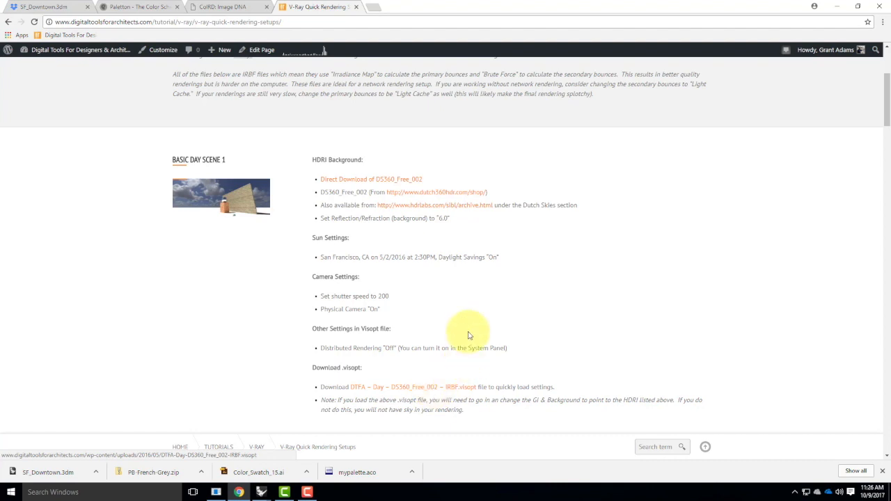
{"action": "scroll", "coordinate": [462, 309], "scroll_direction": "down", "scroll_amount": 1}
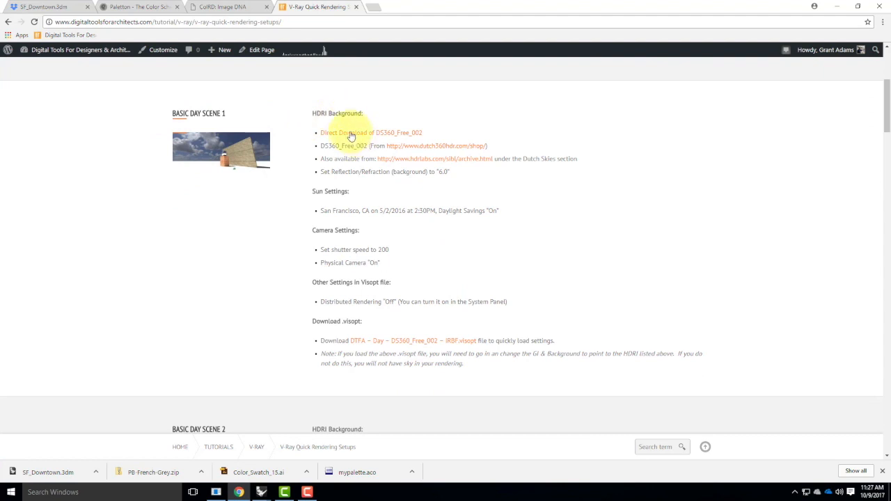
{"action": "left_click", "coordinate": [398, 137]}
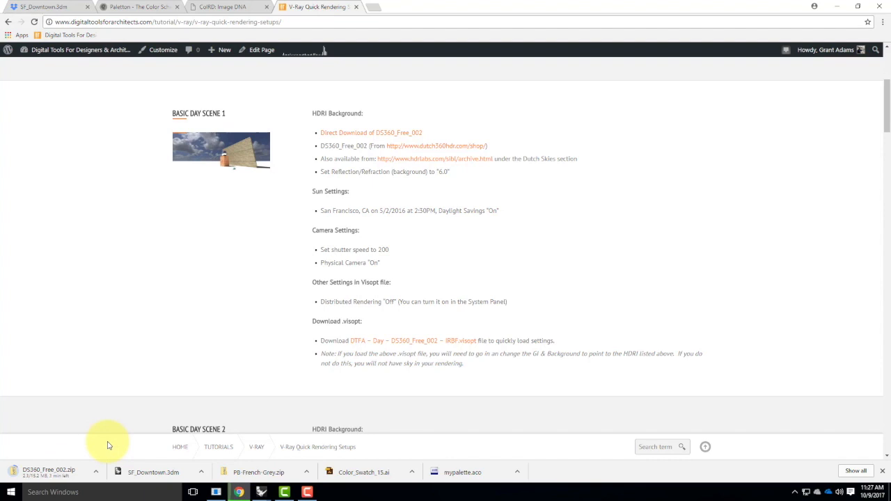
Browse in File Explorer to the DS360_Free_002 folder under Resources, V-Ray, V-Ray HDRI, Day HDRIs.
{"action": "left_click", "coordinate": [10, 492]}
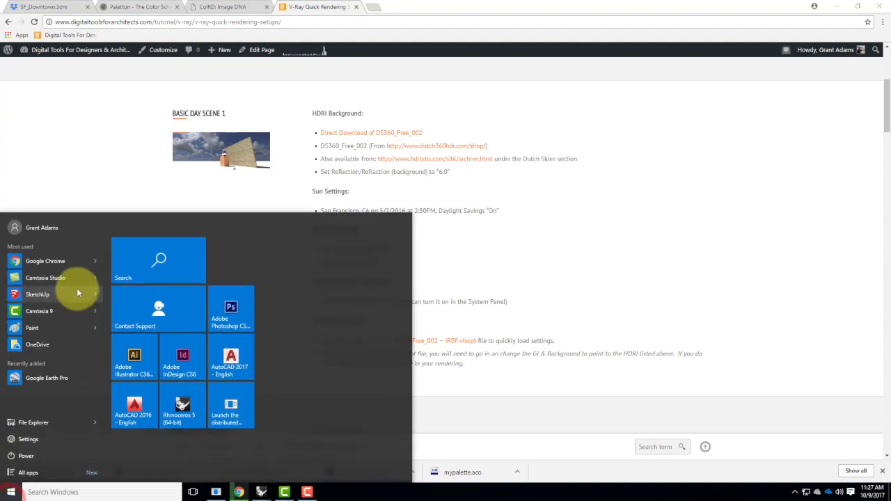
{"action": "left_click", "coordinate": [43, 422]}
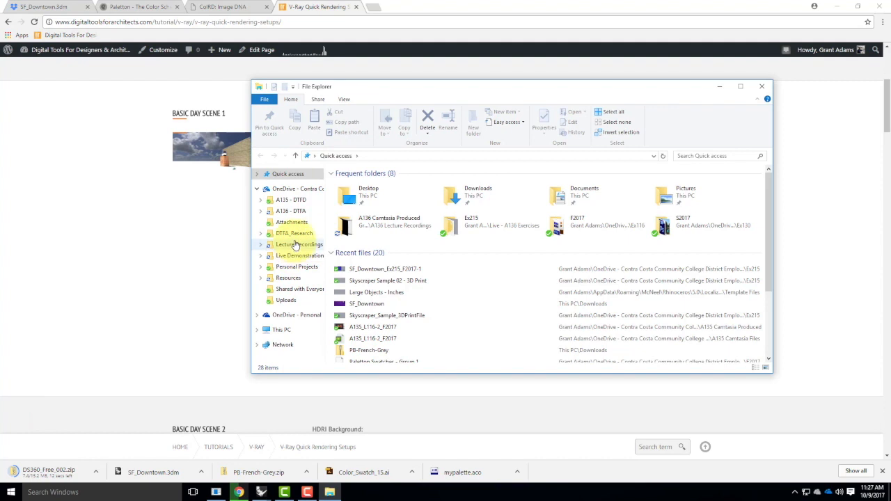
{"action": "left_click", "coordinate": [288, 278]}
{"action": "double_click", "coordinate": [355, 301]}
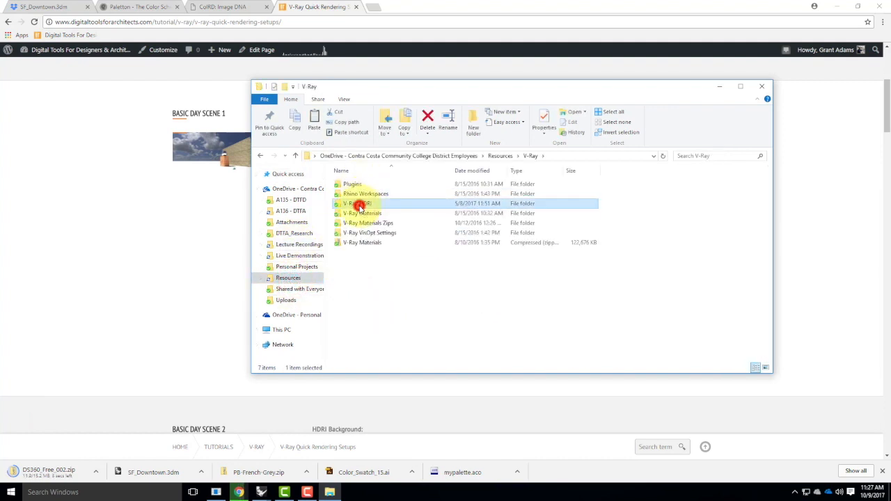
{"action": "double_click", "coordinate": [358, 203]}
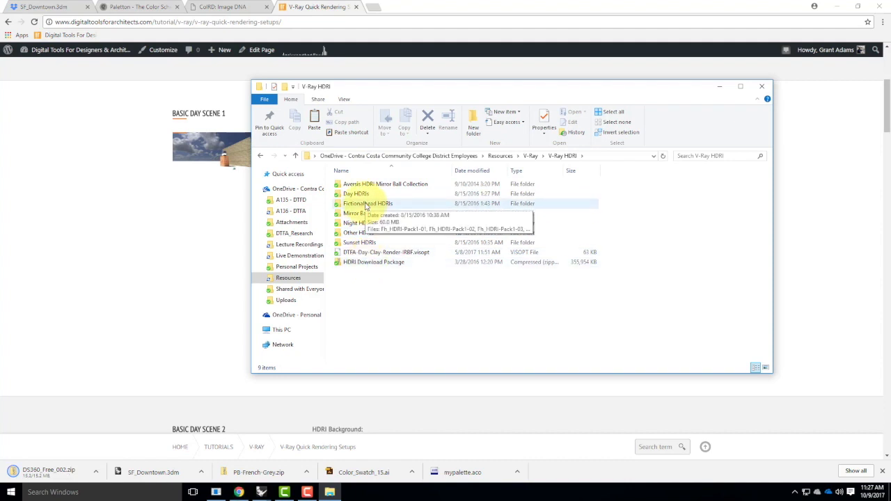
{"action": "double_click", "coordinate": [357, 193]}
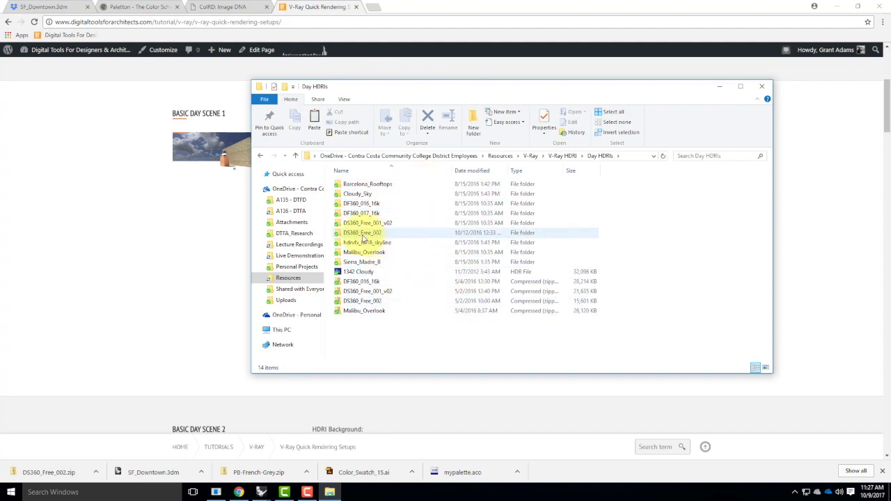
{"action": "double_click", "coordinate": [362, 233]}
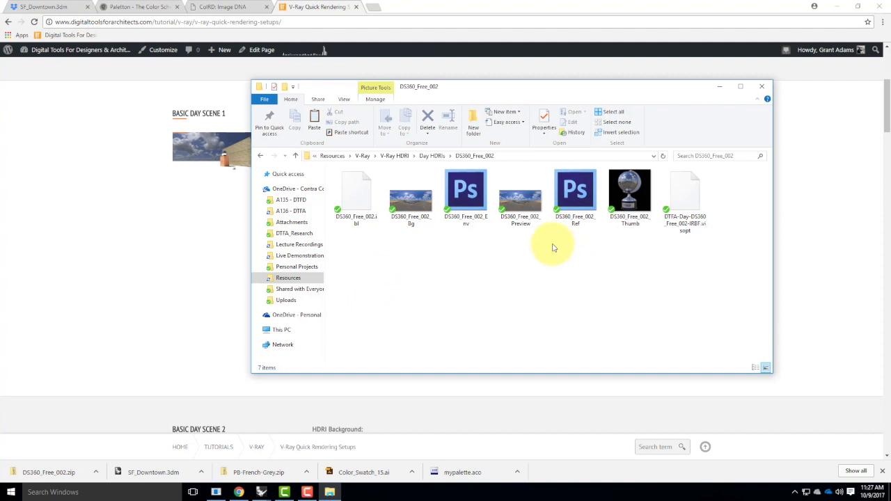
Open the DS360_Free_002_Preview image in Photoshop and examine the panorama's sky and sun fitted to the screen.
{"action": "mouse_move", "coordinate": [522, 204]}
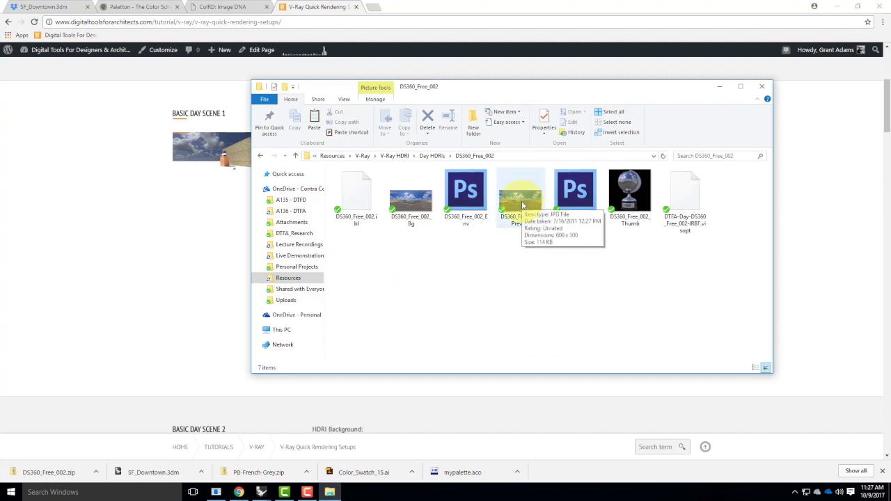
{"action": "double_click", "coordinate": [522, 205]}
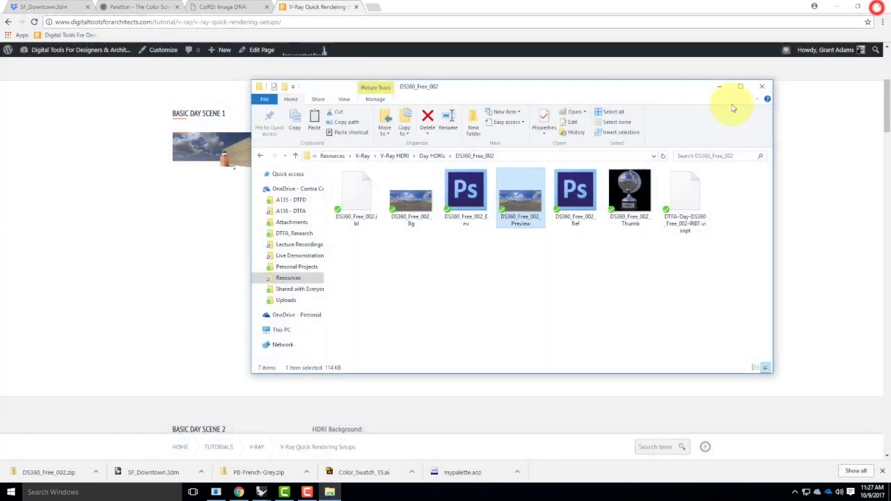
{"action": "left_click", "coordinate": [879, 5]}
{"action": "right_click", "coordinate": [505, 203]}
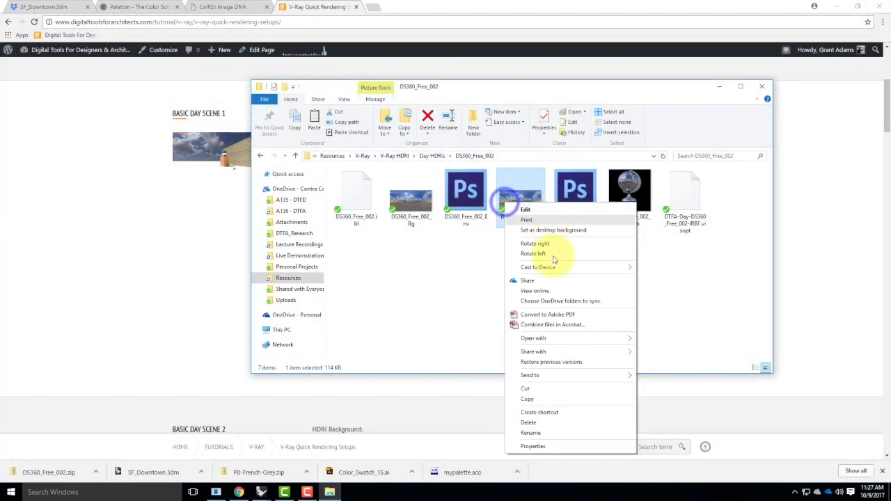
{"action": "mouse_move", "coordinate": [571, 339]}
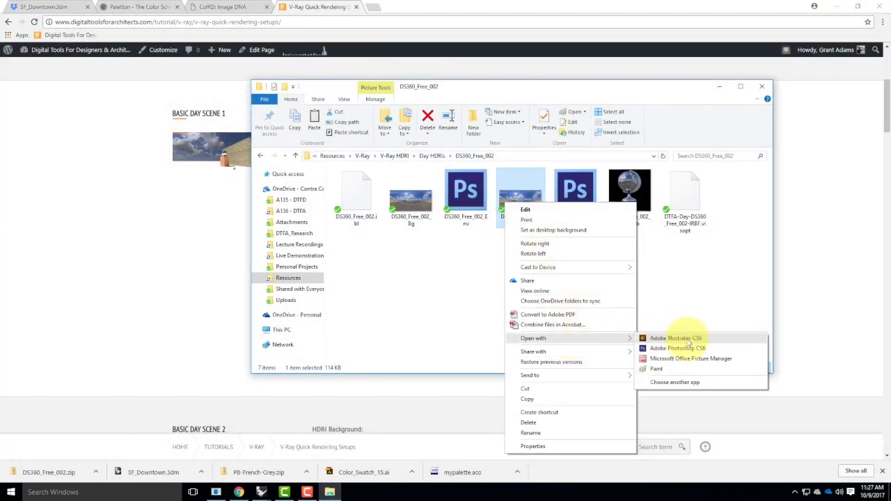
{"action": "left_click", "coordinate": [680, 339]}
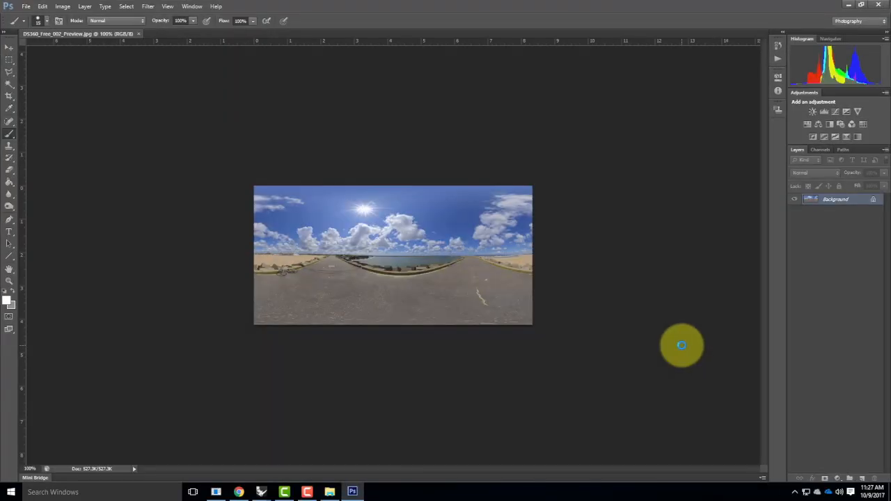
{"action": "key", "text": "ctrl+0"}
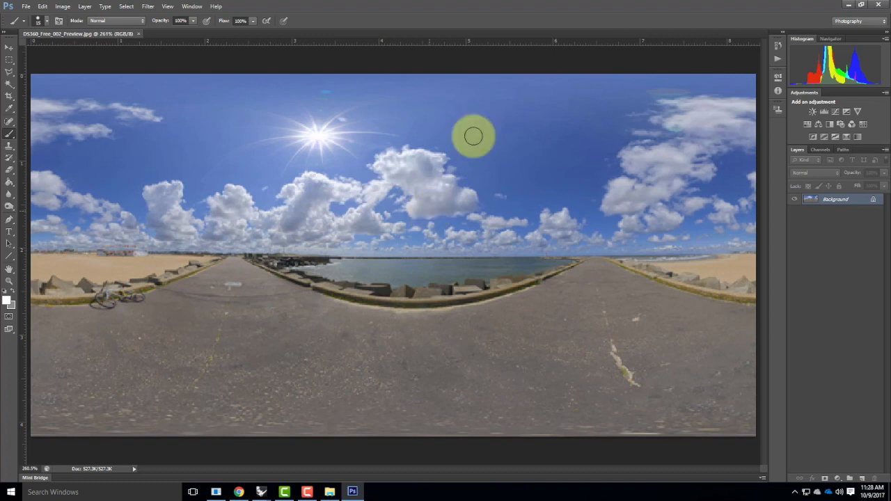
{"action": "left_click", "coordinate": [849, 4]}
Compare the file types and sizes of the Bg, Env and Ref images in the DS360_Free_002 folder.
{"action": "left_click", "coordinate": [631, 264]}
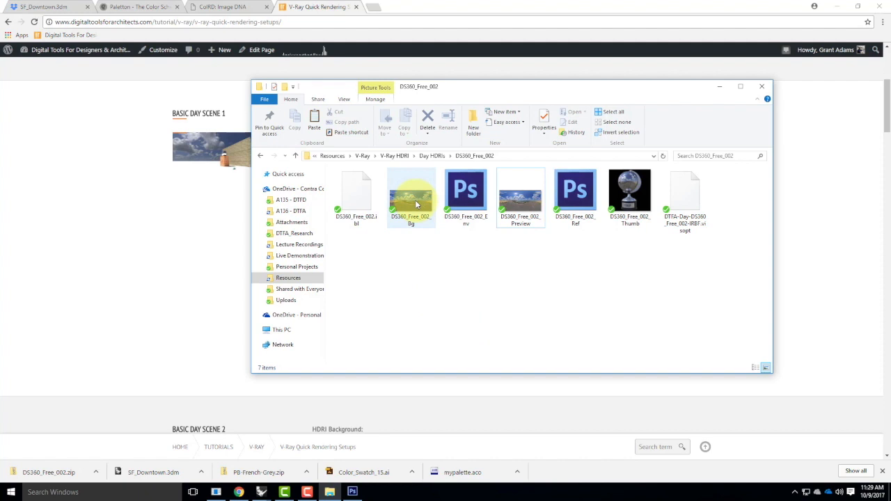
{"action": "mouse_move", "coordinate": [415, 202]}
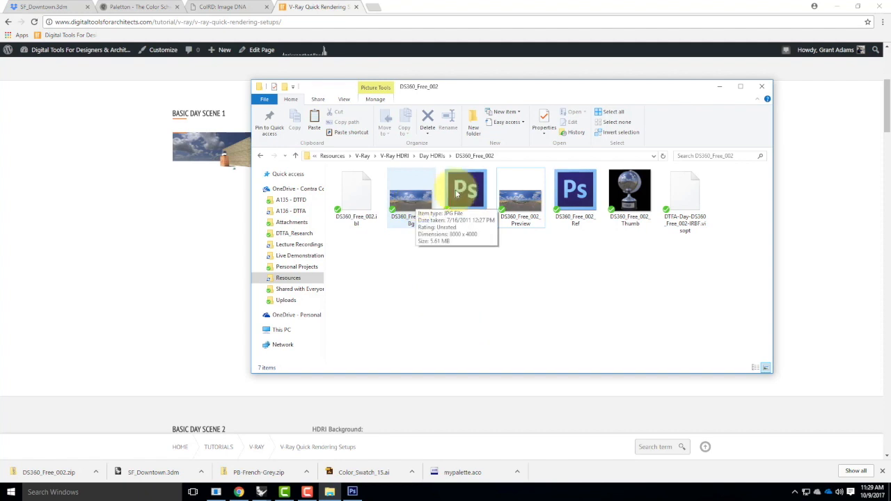
{"action": "mouse_move", "coordinate": [457, 192]}
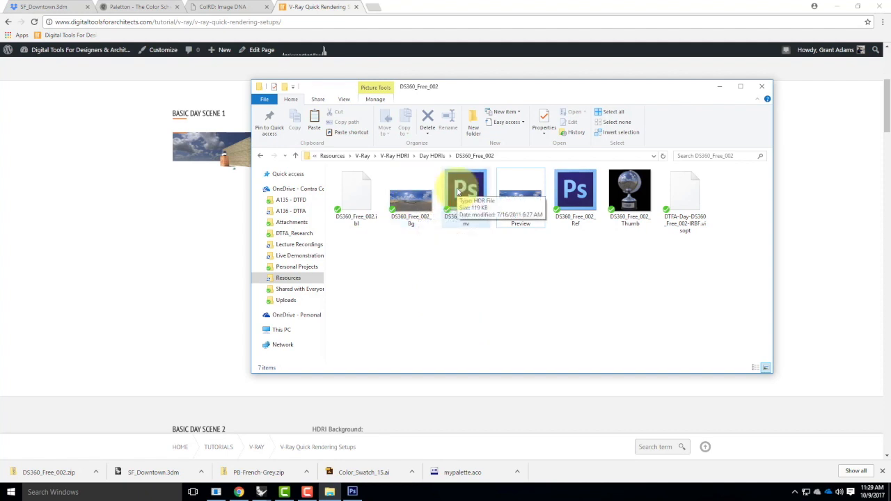
{"action": "left_click", "coordinate": [575, 198]}
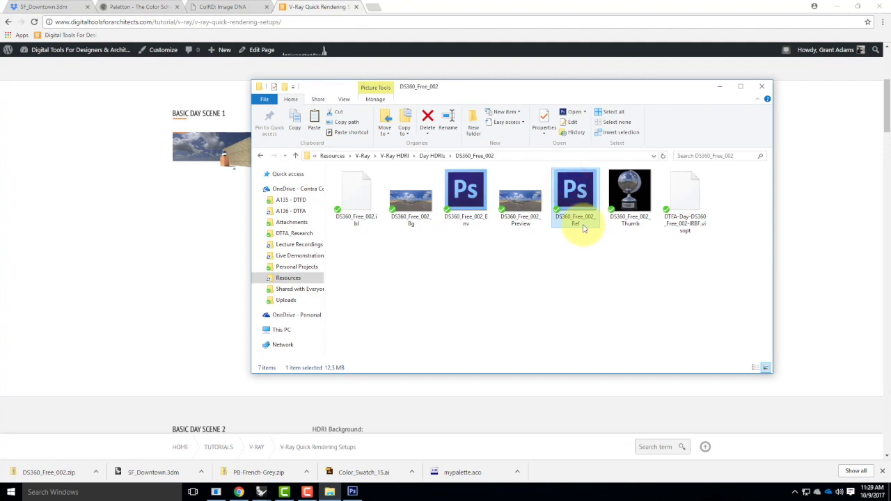
{"action": "mouse_move", "coordinate": [582, 200]}
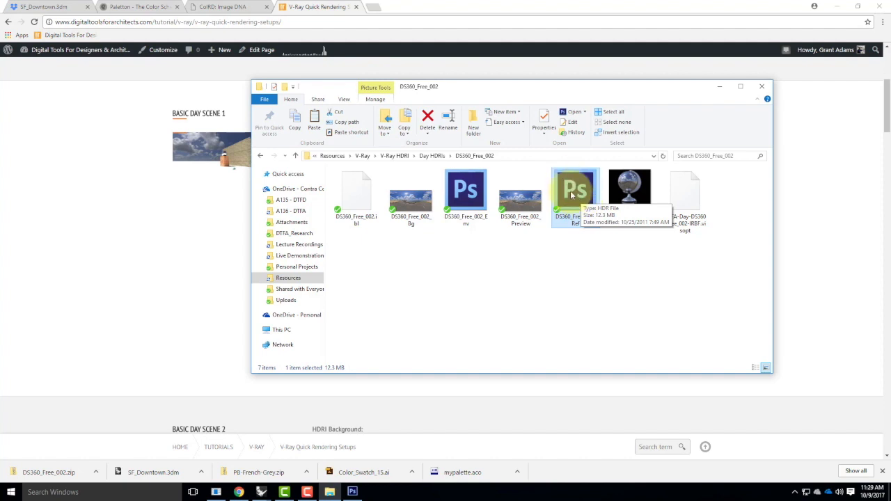
{"action": "mouse_move", "coordinate": [472, 198]}
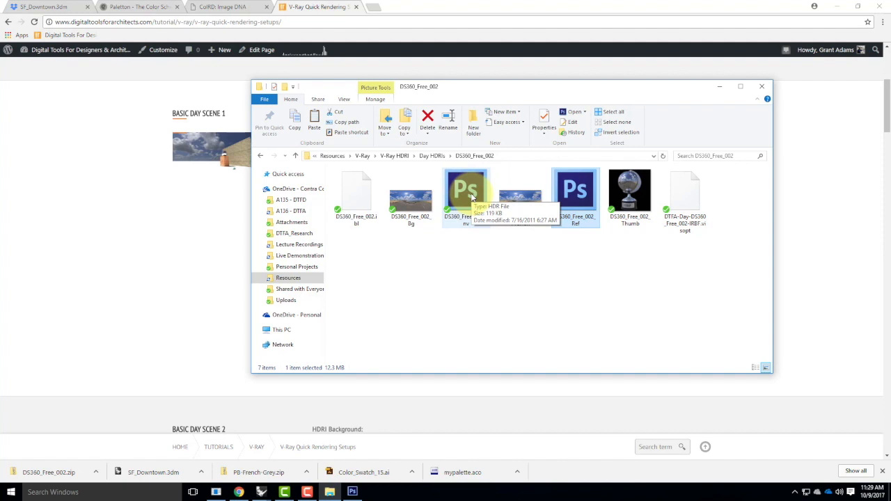
{"action": "left_click", "coordinate": [473, 198]}
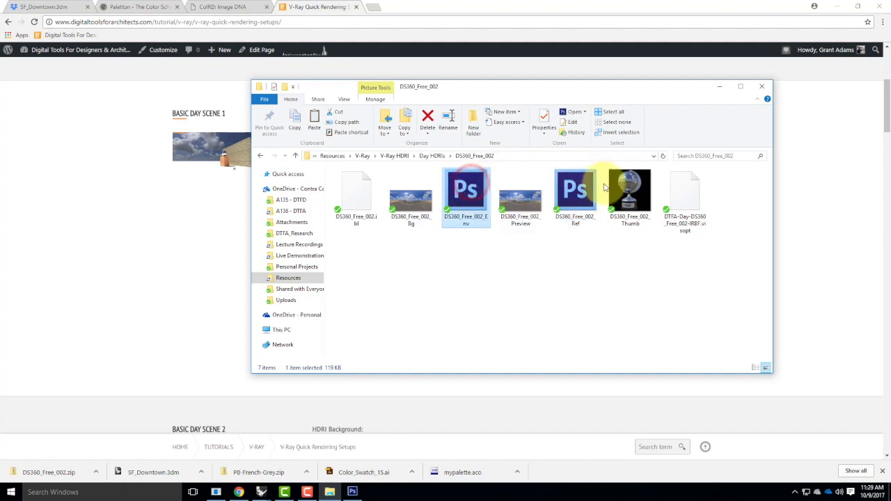
{"action": "left_click", "coordinate": [585, 194]}
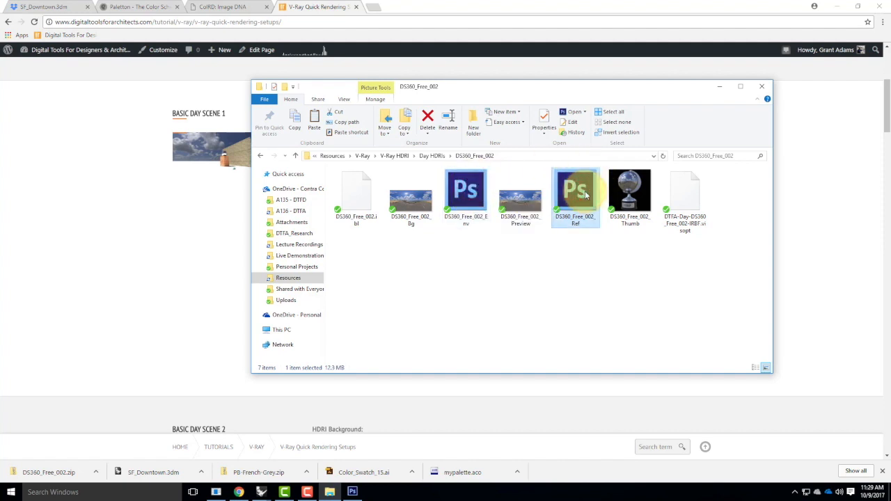
{"action": "left_click", "coordinate": [464, 198]}
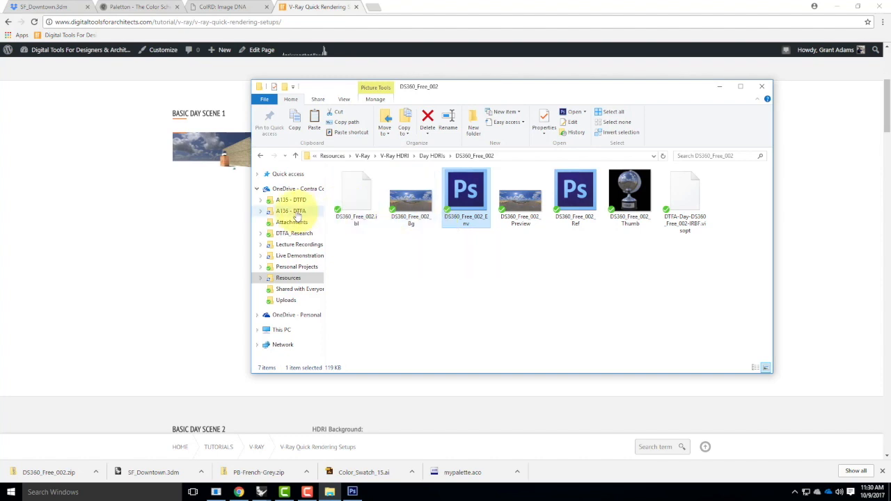
Minimize the folder window and switch to the SF_Downtown_Ex215_F2017-1 model in Rhino.
{"action": "left_click", "coordinate": [719, 87]}
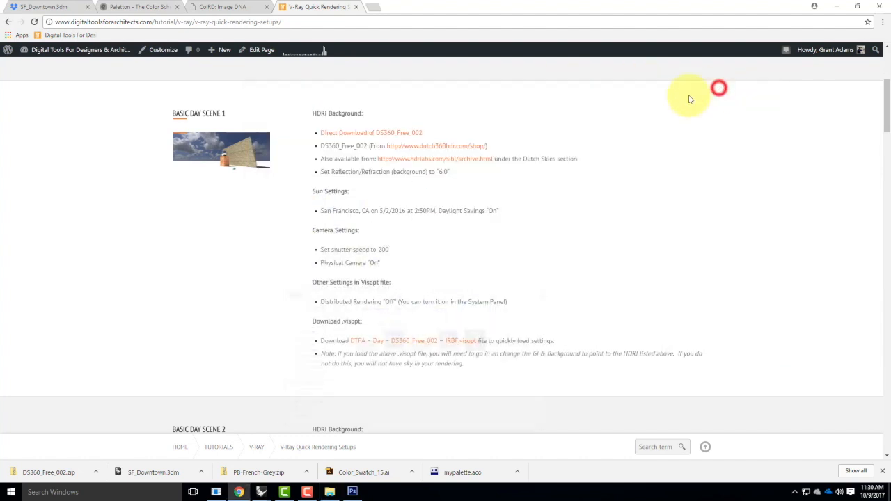
{"action": "left_click", "coordinate": [262, 492]}
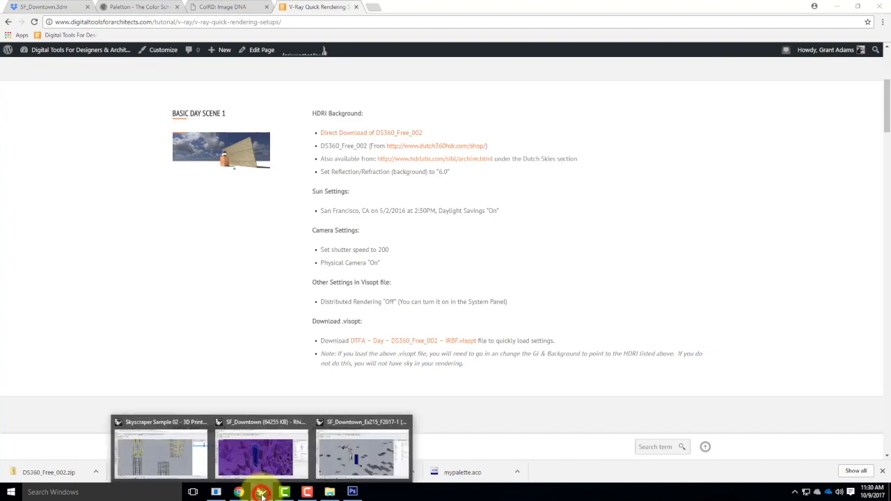
{"action": "left_click", "coordinate": [371, 457]}
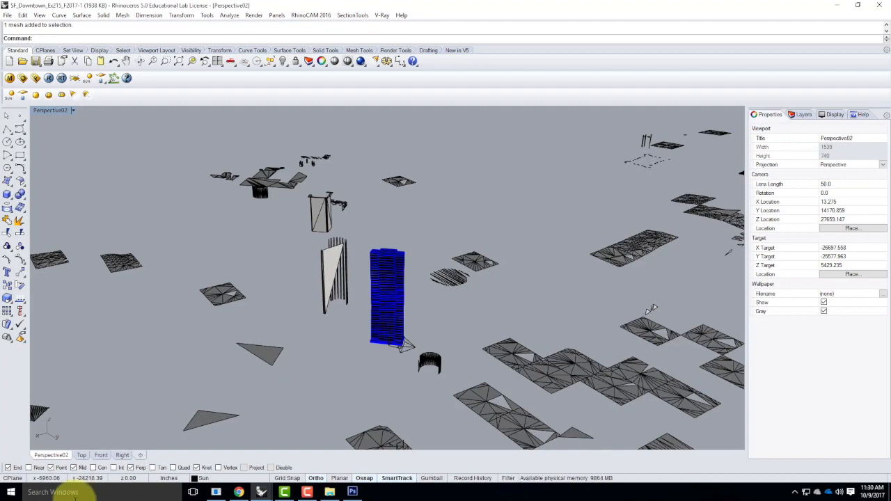
Switch to Chrome and open the V-Ray 8.24 [HDRI] tutorial of the Digital Tools For Designers & Architects site in a new tab.
{"action": "left_click", "coordinate": [239, 492]}
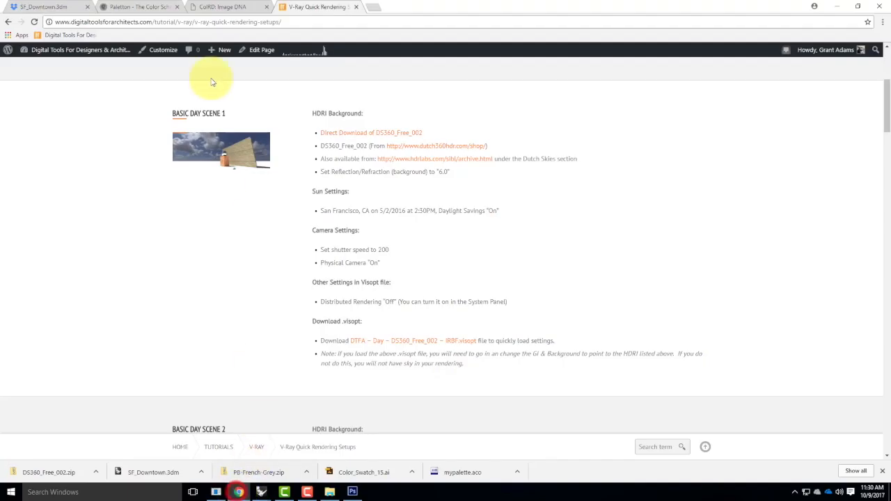
{"action": "right_click", "coordinate": [46, 36]}
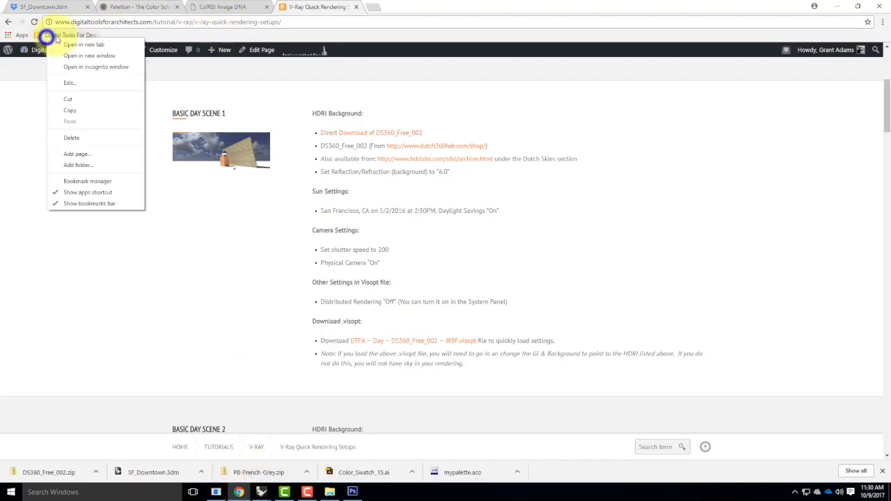
{"action": "left_click", "coordinate": [74, 45]}
{"action": "left_click", "coordinate": [379, 6]}
{"action": "mouse_move", "coordinate": [527, 153]}
{"action": "mouse_move", "coordinate": [475, 152]}
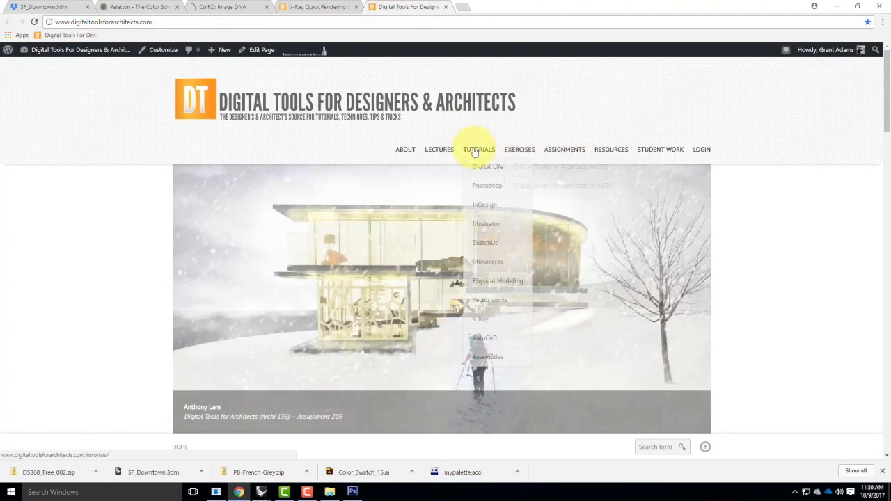
{"action": "mouse_move", "coordinate": [487, 321]}
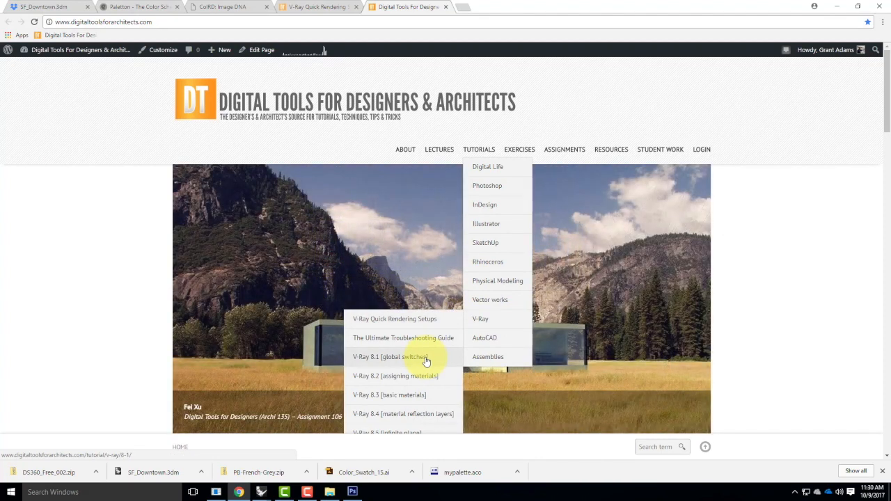
{"action": "scroll", "coordinate": [426, 360], "scroll_direction": "down", "scroll_amount": 5}
{"action": "scroll", "coordinate": [426, 361], "scroll_direction": "down", "scroll_amount": 1}
{"action": "left_click", "coordinate": [416, 376]}
{"action": "scroll", "coordinate": [487, 279], "scroll_direction": "down", "scroll_amount": 2}
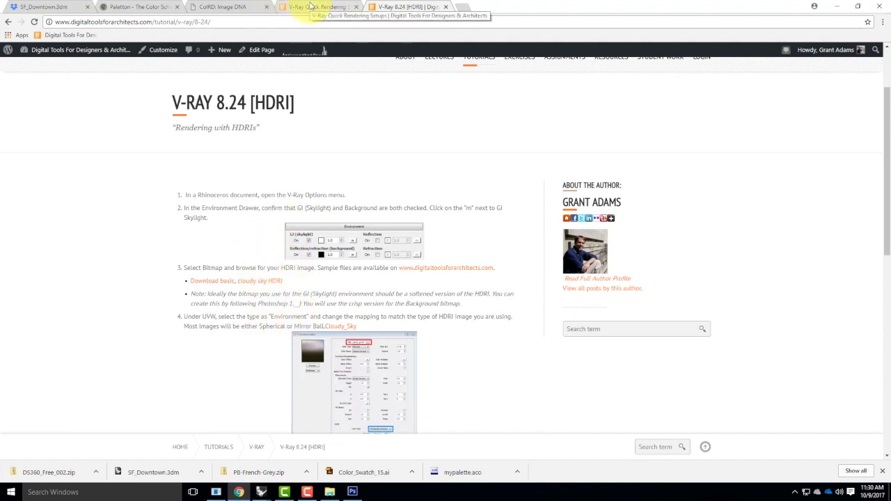
Switch to the SF_Downtown_Ex215_F2017-1 model in Rhino and show the Environment settings of the V-Ray options.
{"action": "left_click", "coordinate": [269, 492]}
{"action": "left_click", "coordinate": [383, 455]}
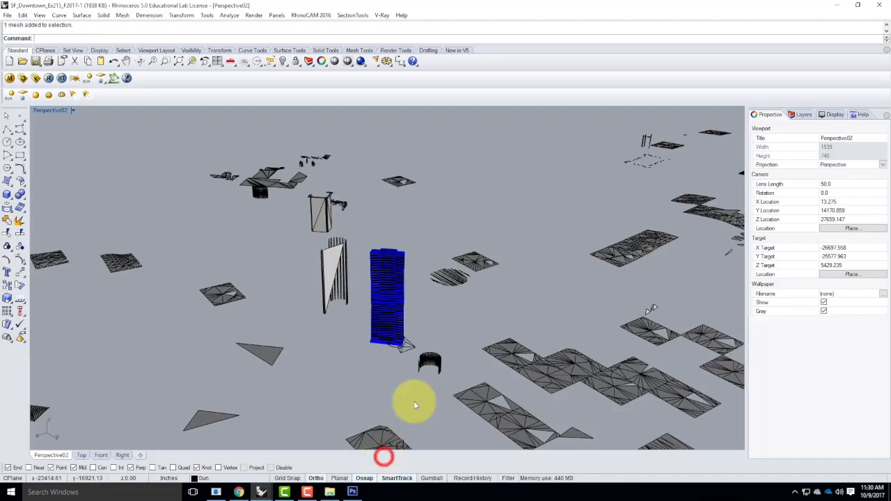
{"action": "left_click", "coordinate": [22, 78]}
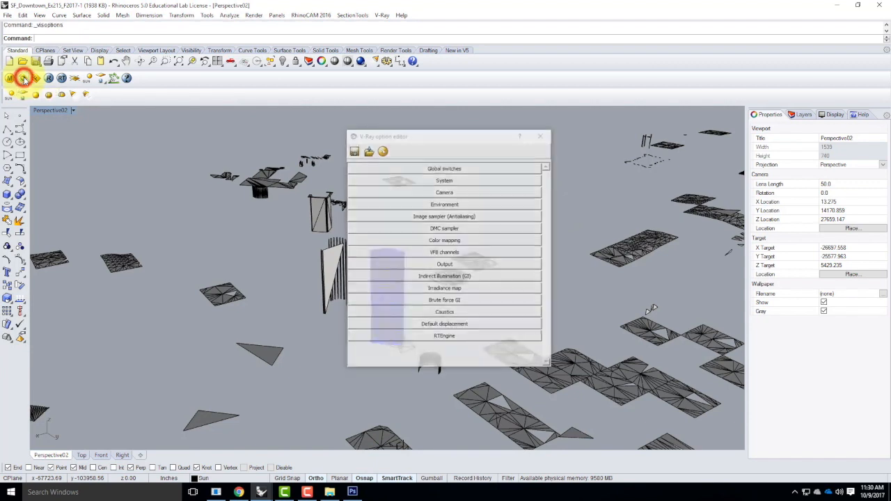
{"action": "left_click", "coordinate": [454, 204]}
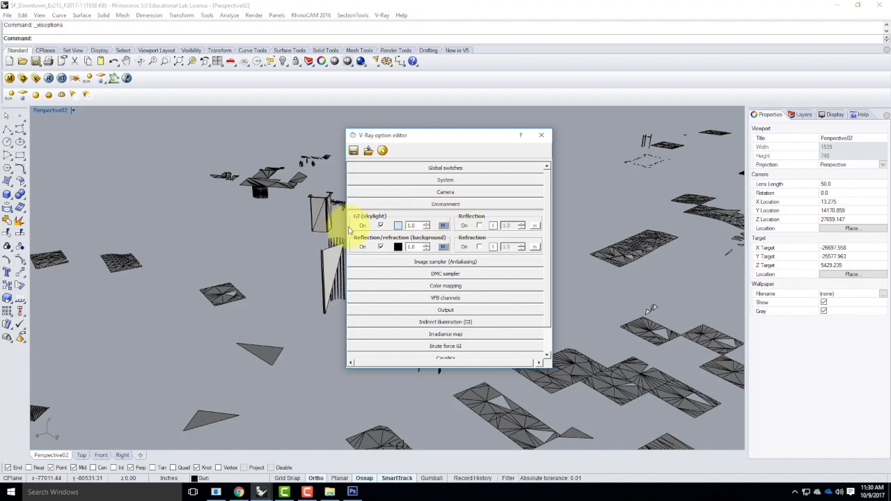
Set the texture type of the Reflection/refraction (background) map to TexBitmap.
{"action": "left_click", "coordinate": [445, 247]}
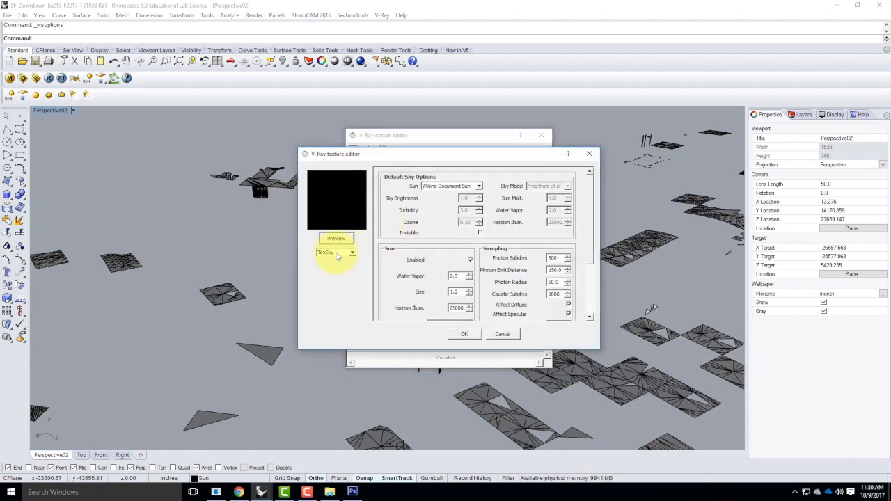
{"action": "left_click", "coordinate": [332, 254]}
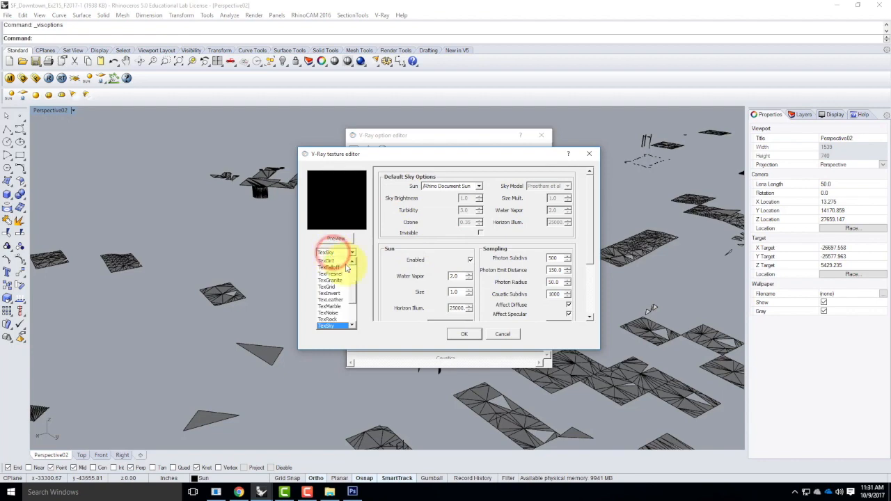
{"action": "left_click", "coordinate": [353, 295]}
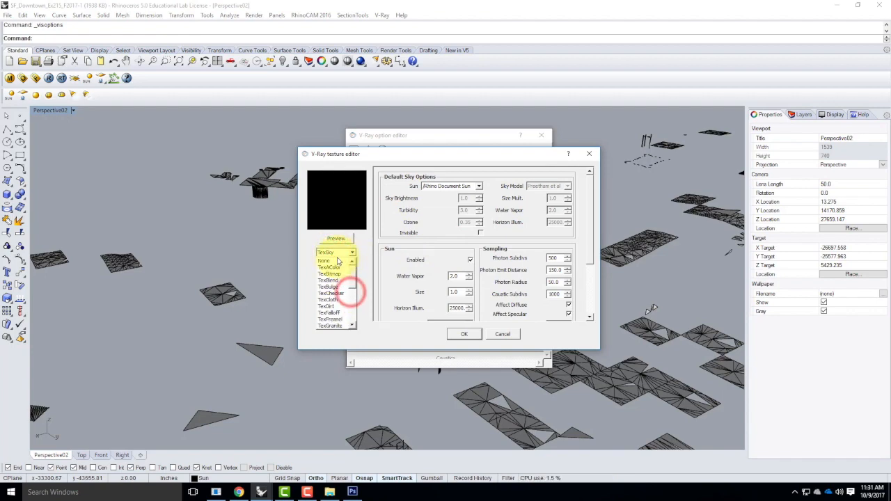
{"action": "left_click", "coordinate": [328, 274]}
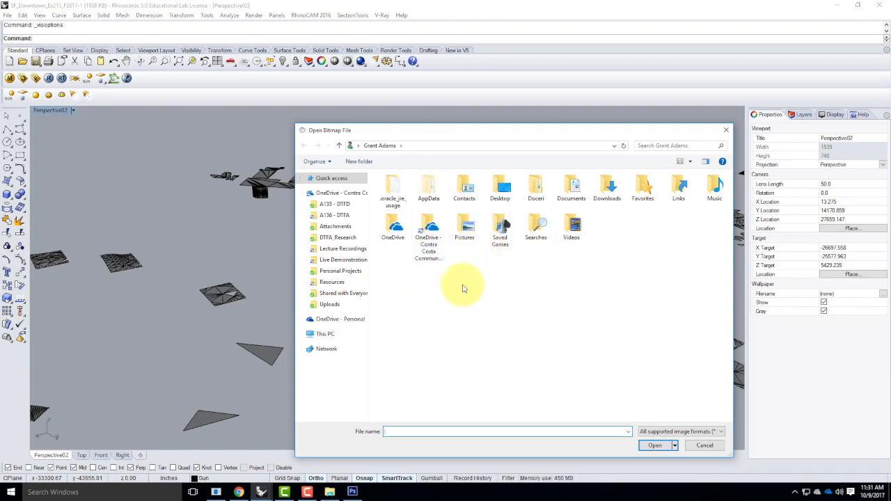
Load DS360_Free_002_Ref from the Resources > V-Ray > V-Ray HDRI > Day HDRIs > DS360_Free_002 folder as the background bitmap.
{"action": "left_click", "coordinate": [336, 282]}
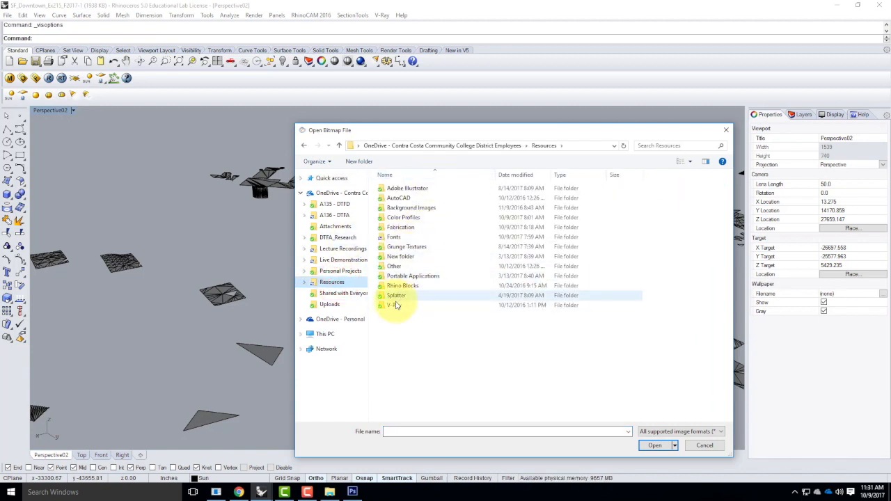
{"action": "left_click", "coordinate": [395, 305]}
{"action": "double_click", "coordinate": [394, 305]}
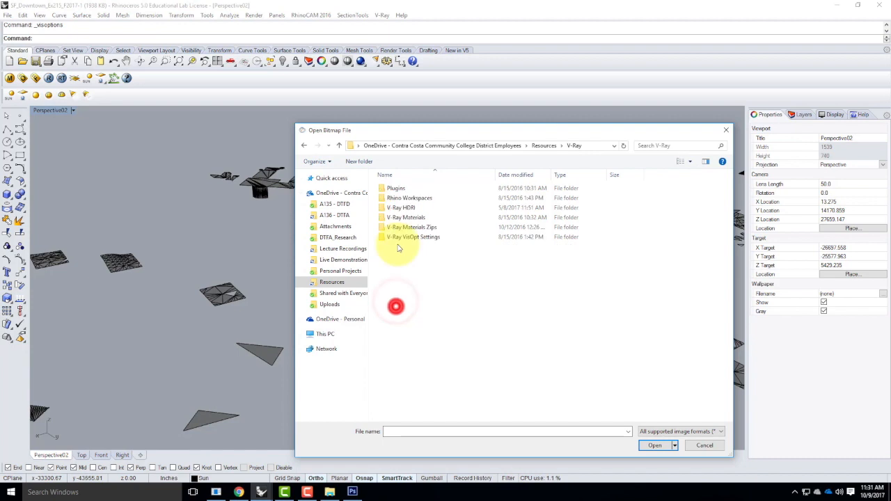
{"action": "double_click", "coordinate": [404, 208]}
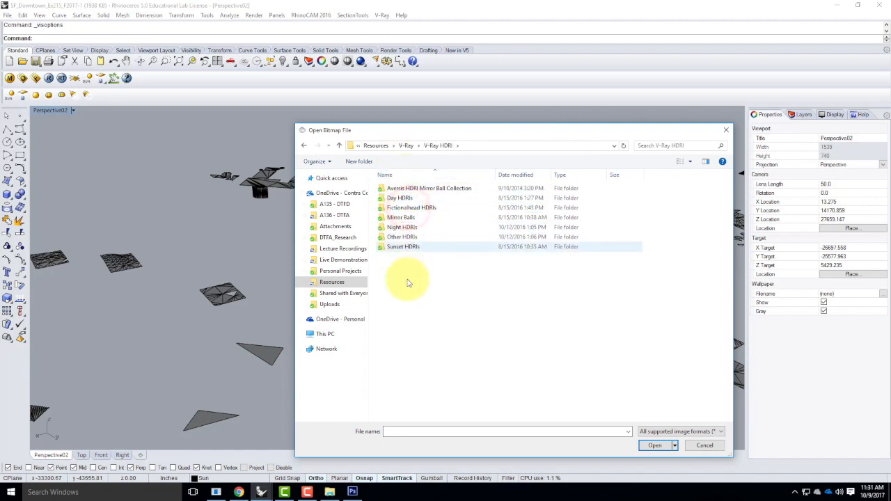
{"action": "double_click", "coordinate": [400, 198]}
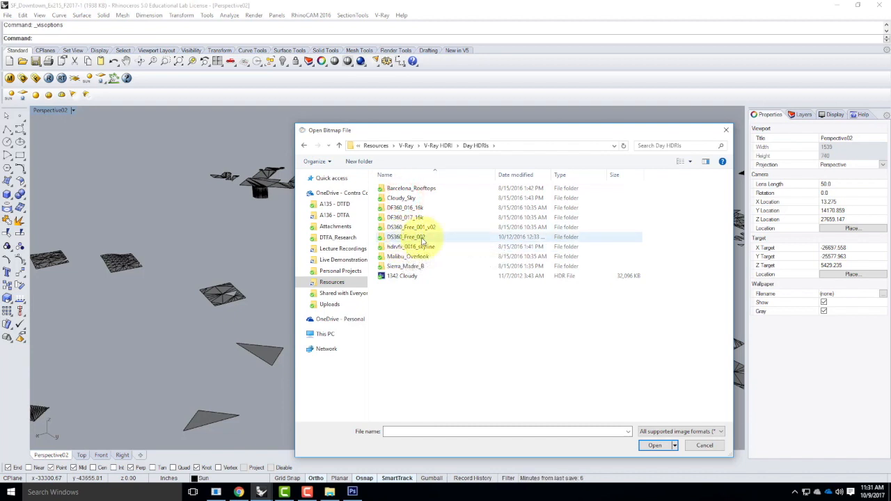
{"action": "double_click", "coordinate": [422, 237]}
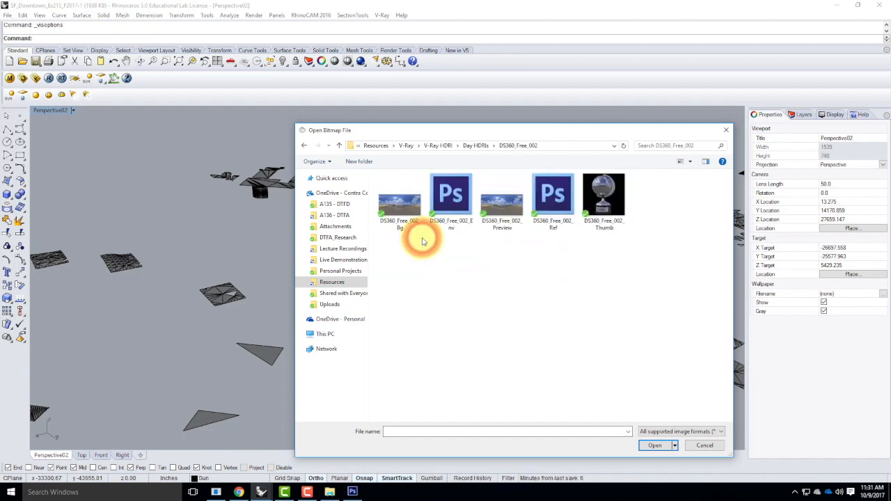
{"action": "left_click", "coordinate": [551, 220]}
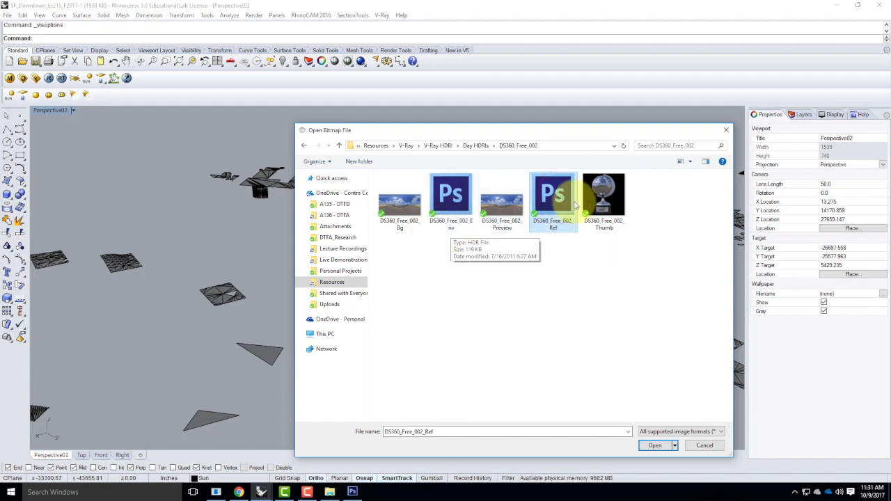
{"action": "left_click", "coordinate": [655, 447]}
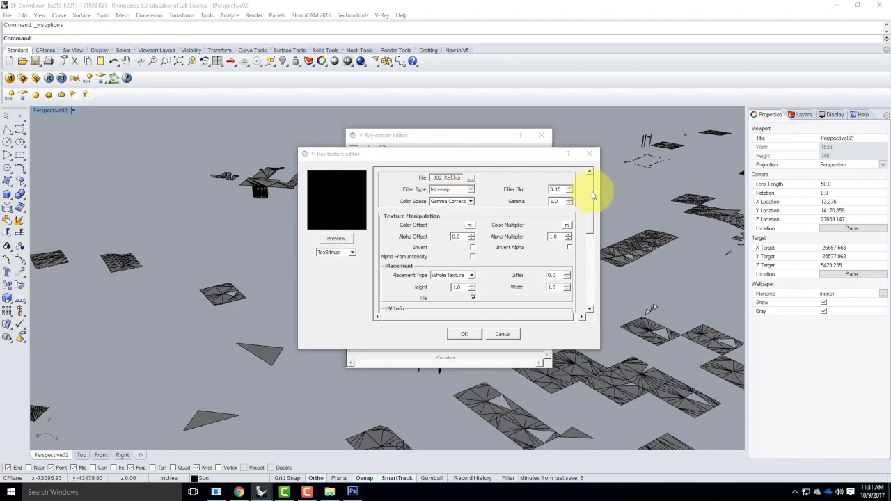
Set the background bitmap's UVW type to UVWGenEnvironment, preview the texture and accept it.
{"action": "left_click_drag", "start_coordinate": [592, 192], "coordinate": [591, 291]}
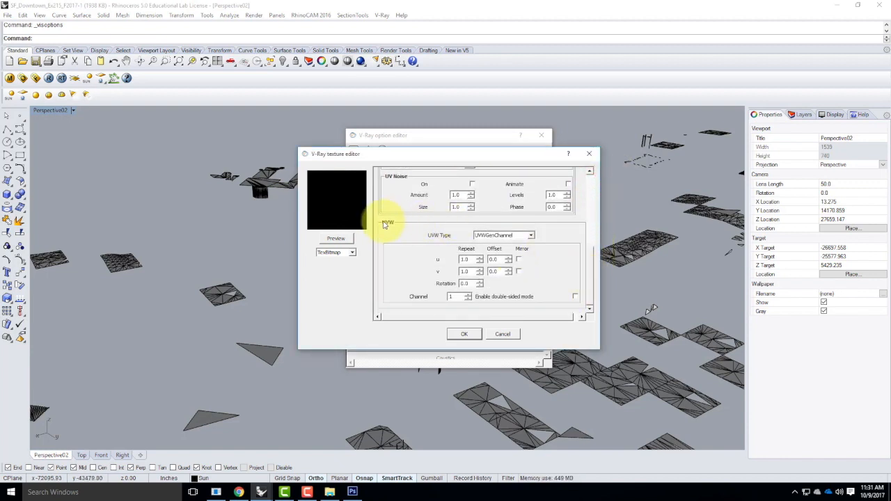
{"action": "left_click", "coordinate": [531, 236]}
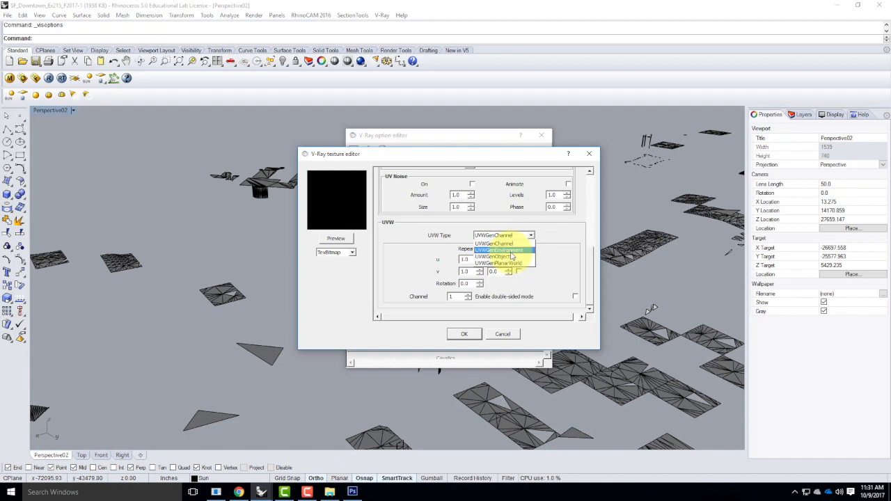
{"action": "left_click", "coordinate": [511, 250]}
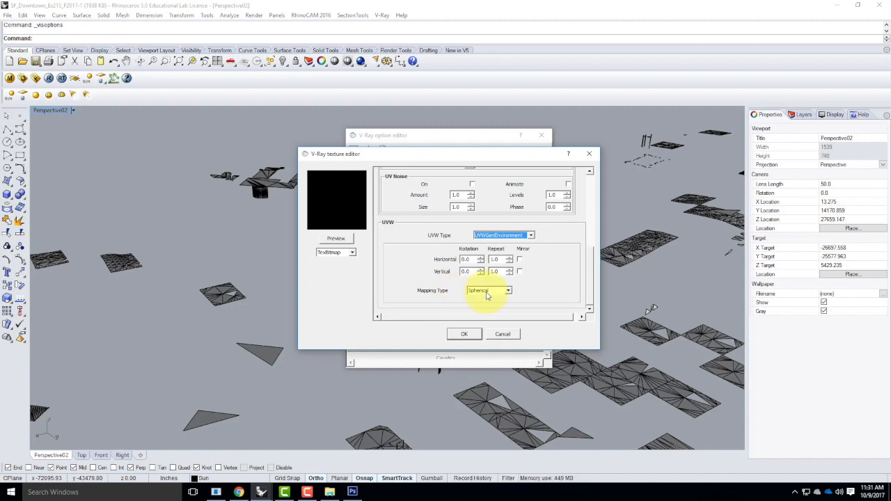
{"action": "left_click", "coordinate": [589, 270]}
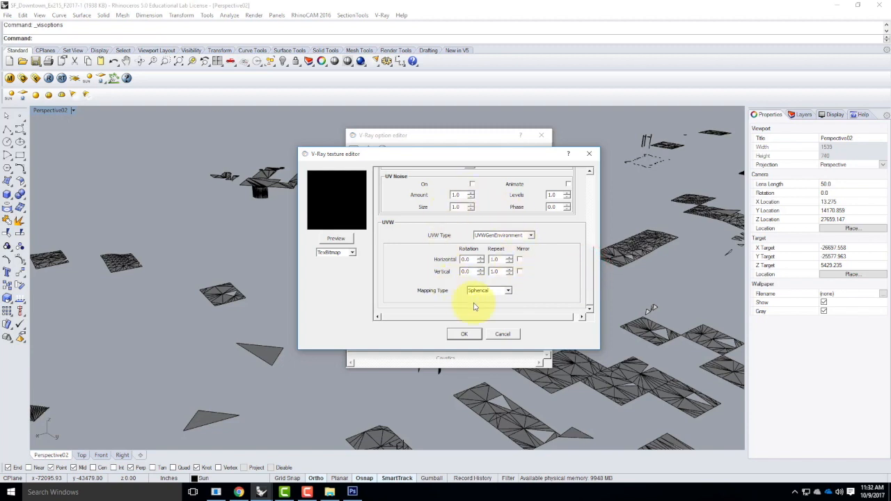
{"action": "left_click", "coordinate": [329, 238]}
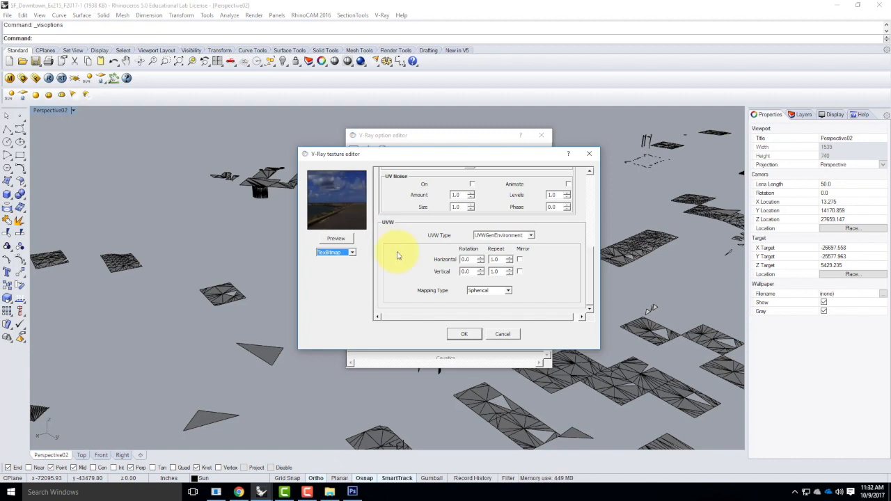
{"action": "left_click", "coordinate": [464, 336]}
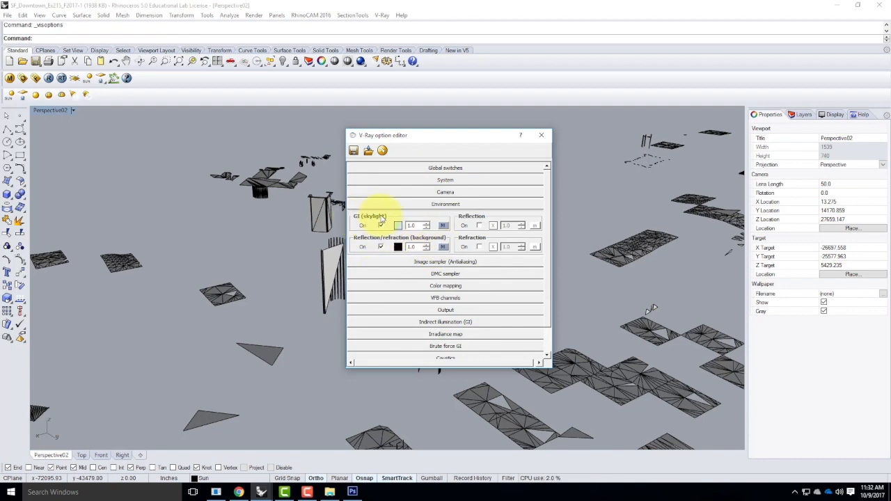
Change the GI (skylight) map to a TexBitmap texture using the DS360_Free_002_Env file.
{"action": "left_click", "coordinate": [443, 226]}
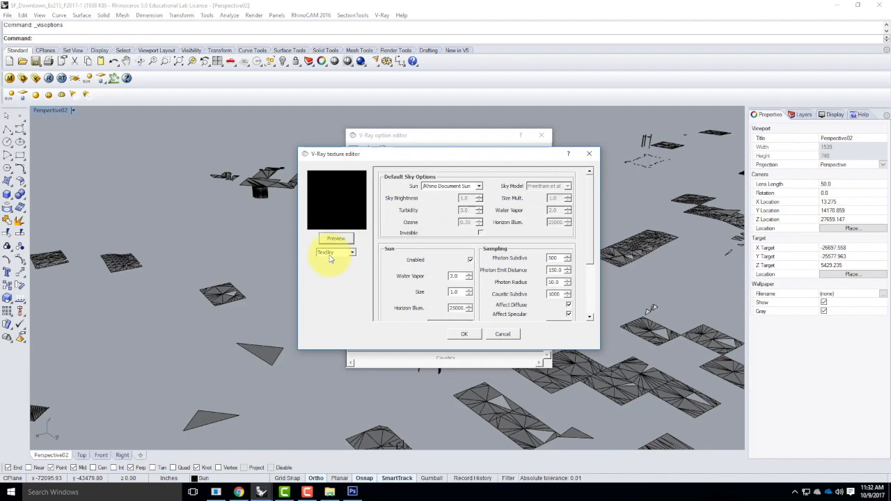
{"action": "left_click", "coordinate": [323, 256]}
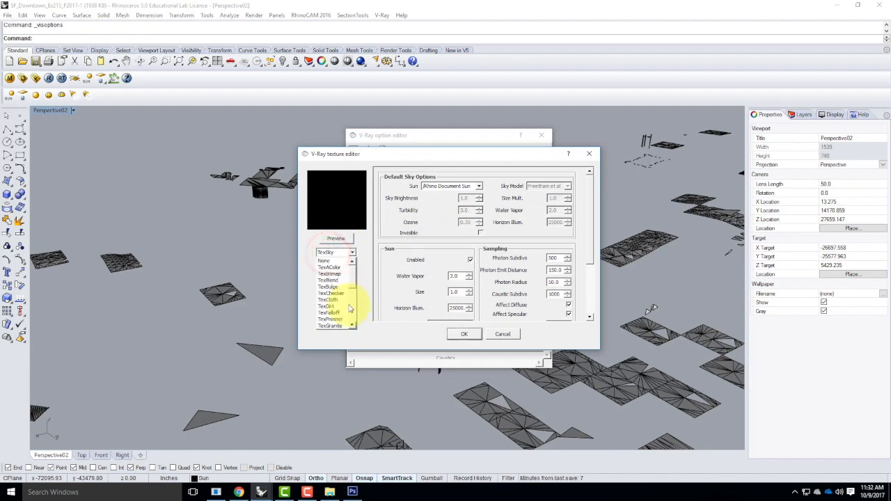
{"action": "left_click", "coordinate": [328, 274]}
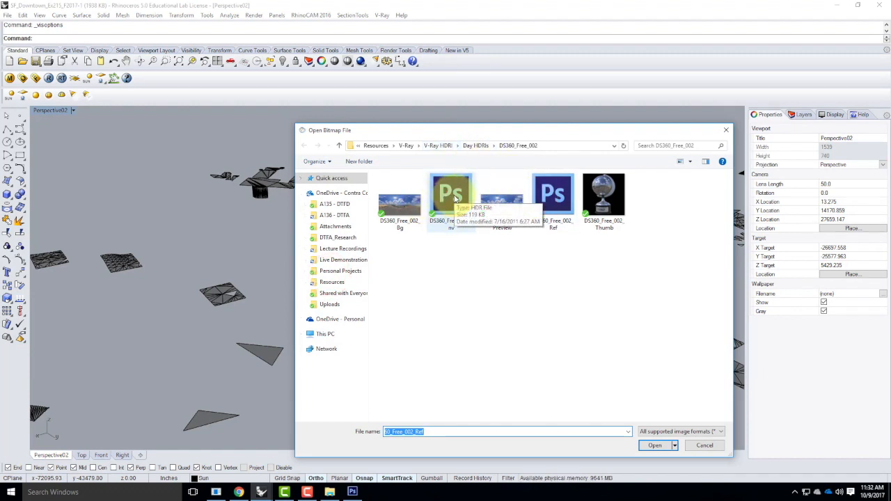
{"action": "left_click", "coordinate": [456, 198]}
{"action": "left_click", "coordinate": [655, 446]}
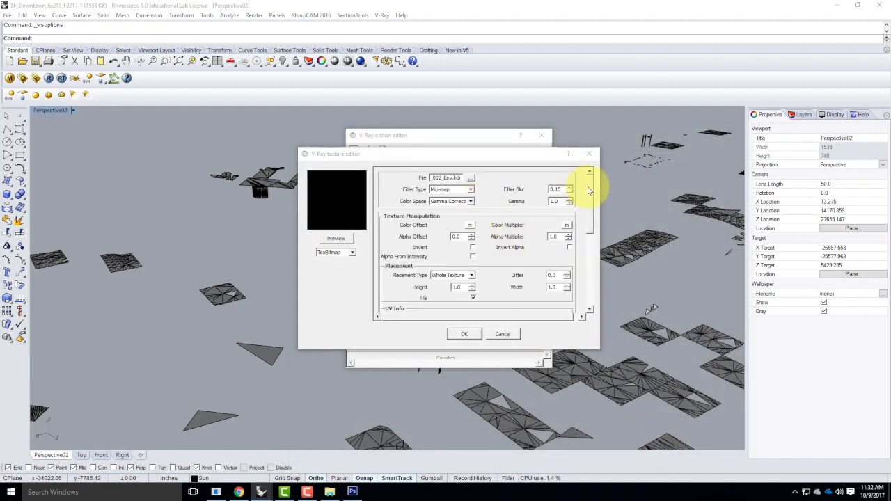
Set the skylight bitmap's UVW type to UVWGenEnvironment, preview the texture and accept it.
{"action": "left_click_drag", "start_coordinate": [589, 191], "coordinate": [567, 271]}
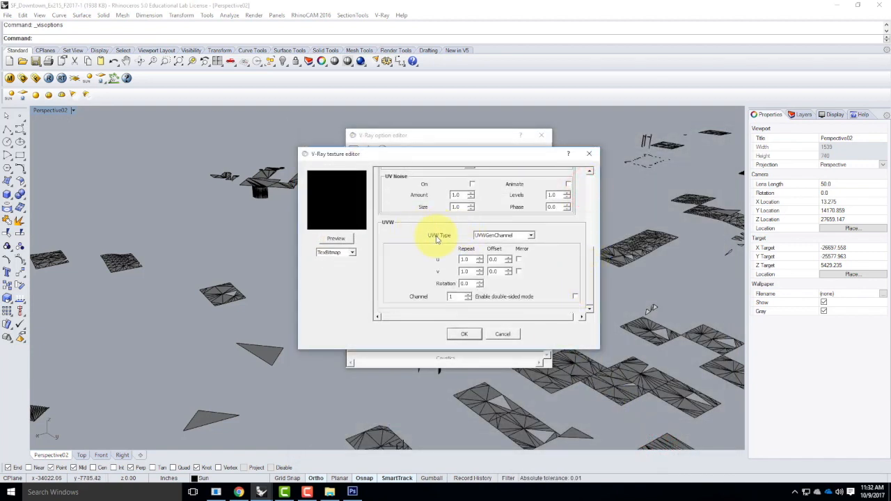
{"action": "left_click", "coordinate": [498, 235]}
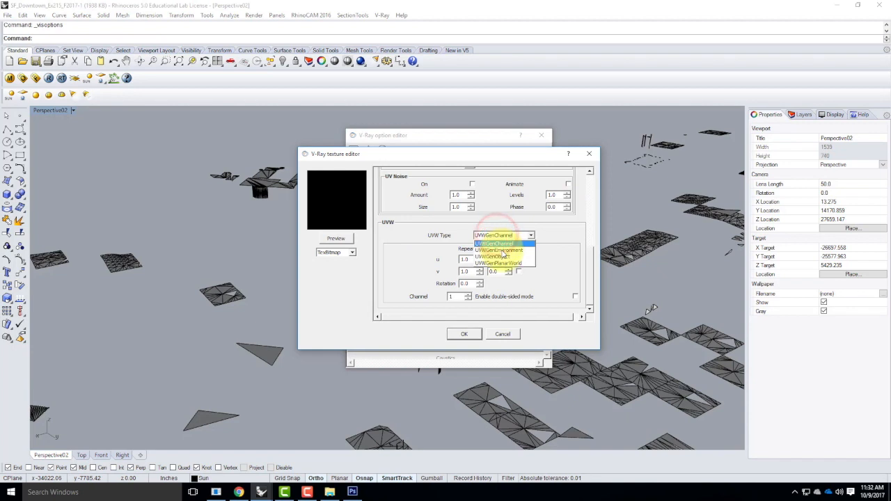
{"action": "left_click", "coordinate": [502, 251]}
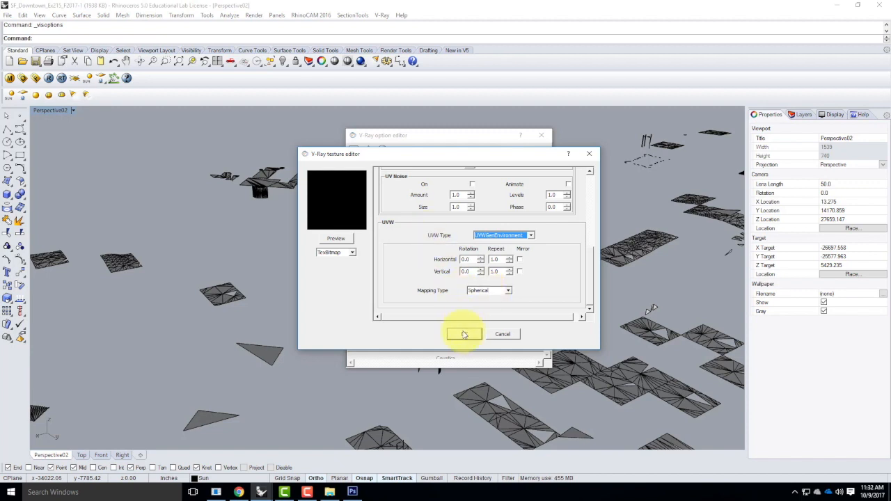
{"action": "left_click", "coordinate": [341, 238]}
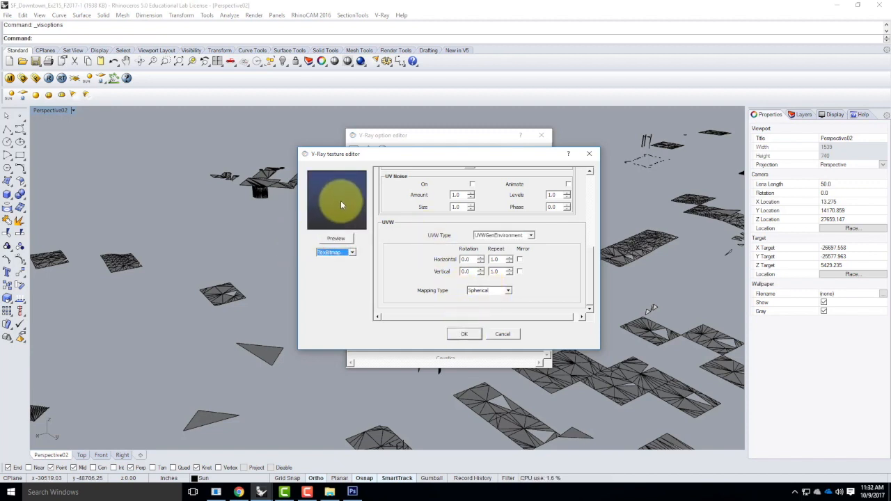
{"action": "left_click", "coordinate": [455, 332]}
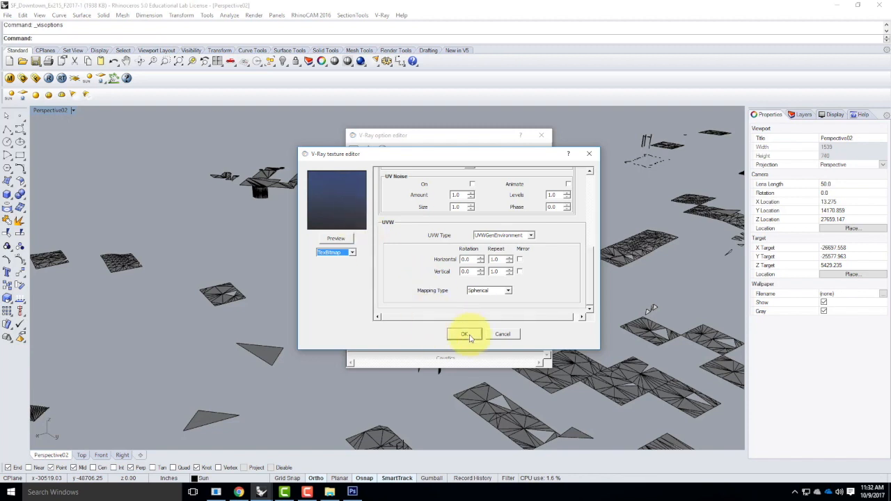
{"action": "left_click", "coordinate": [469, 336]}
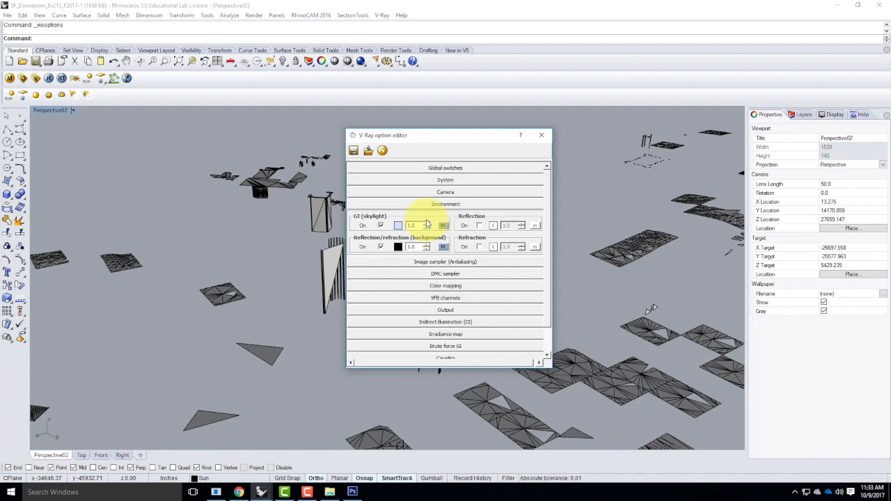
Switch to Chrome and examine the Basic Day Scene 1 sun settings and the other scenes on the V-Ray Quick Rendering Setups page.
{"action": "left_click", "coordinate": [346, 494]}
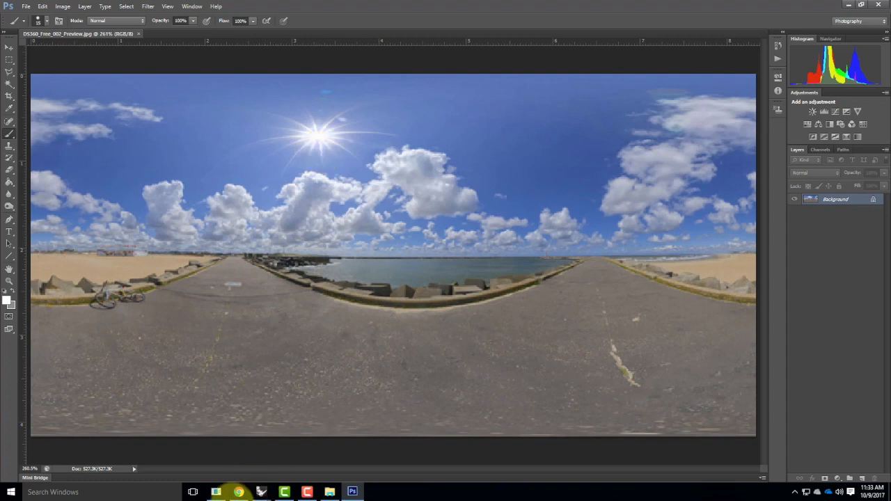
{"action": "left_click", "coordinate": [238, 492]}
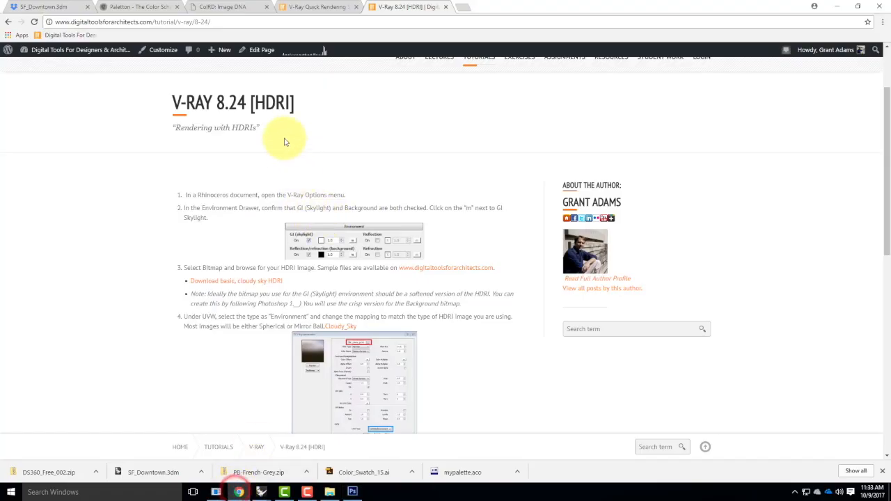
{"action": "left_click", "coordinate": [313, 7]}
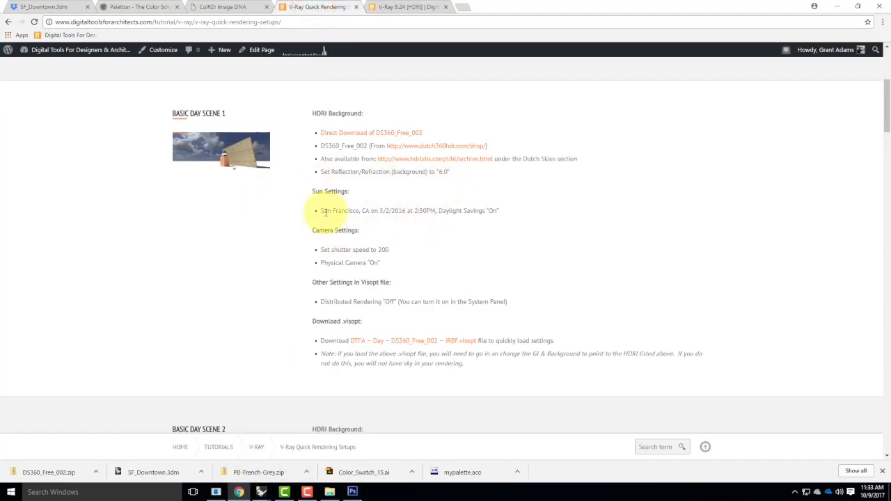
{"action": "left_click_drag", "start_coordinate": [319, 213], "coordinate": [506, 210]}
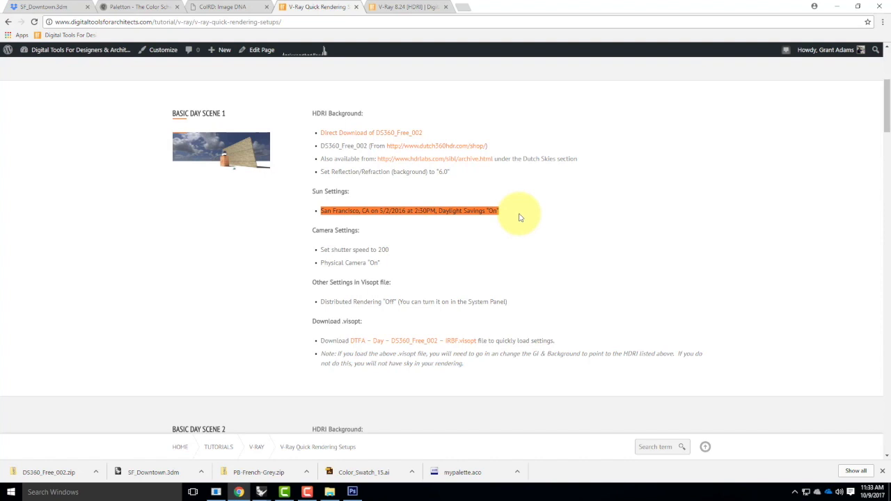
{"action": "scroll", "coordinate": [446, 202], "scroll_direction": "down", "scroll_amount": 3}
{"action": "scroll", "coordinate": [453, 208], "scroll_direction": "down", "scroll_amount": 10}
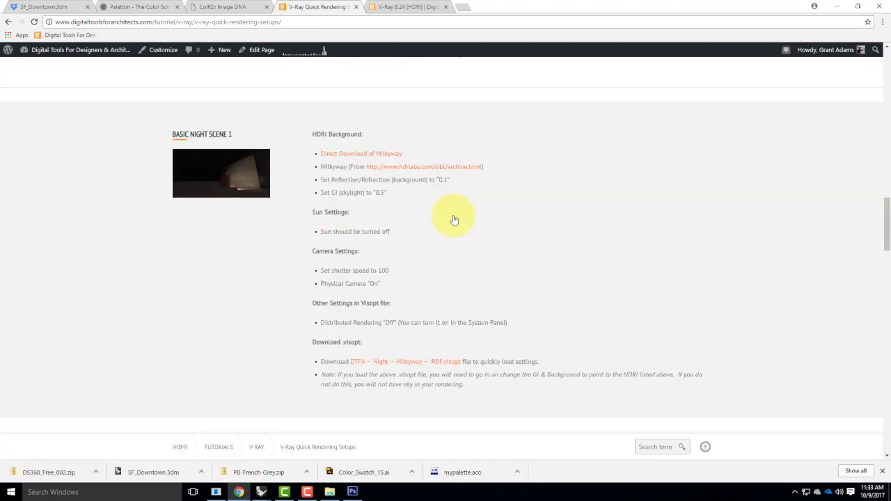
{"action": "scroll", "coordinate": [453, 220], "scroll_direction": "up", "scroll_amount": 12}
{"action": "scroll", "coordinate": [453, 220], "scroll_direction": "up", "scroll_amount": 5}
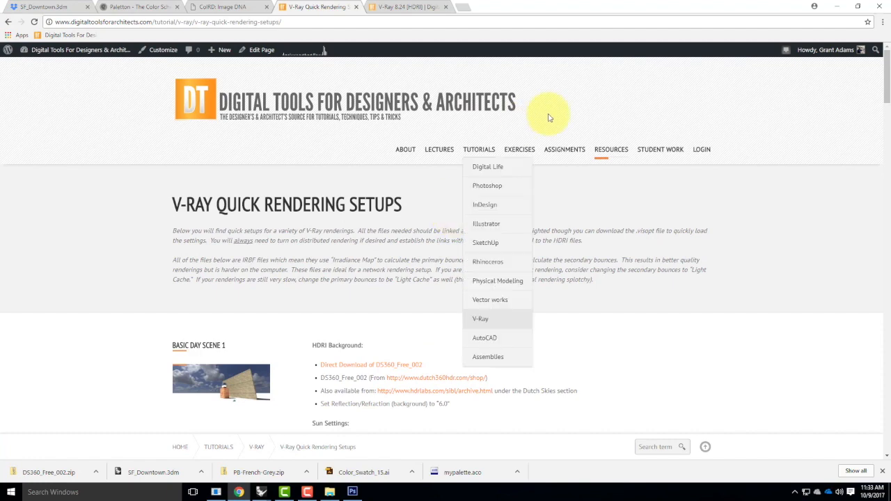
Minimize Chrome and Photoshop to return to the Rhino model, and close the V-Ray option editor.
{"action": "left_click", "coordinate": [839, 7]}
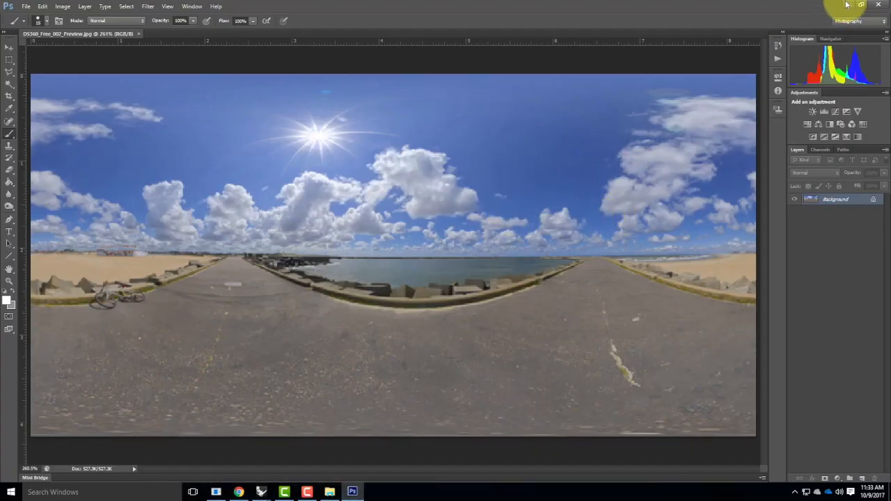
{"action": "left_click", "coordinate": [847, 5]}
{"action": "left_click", "coordinate": [543, 137]}
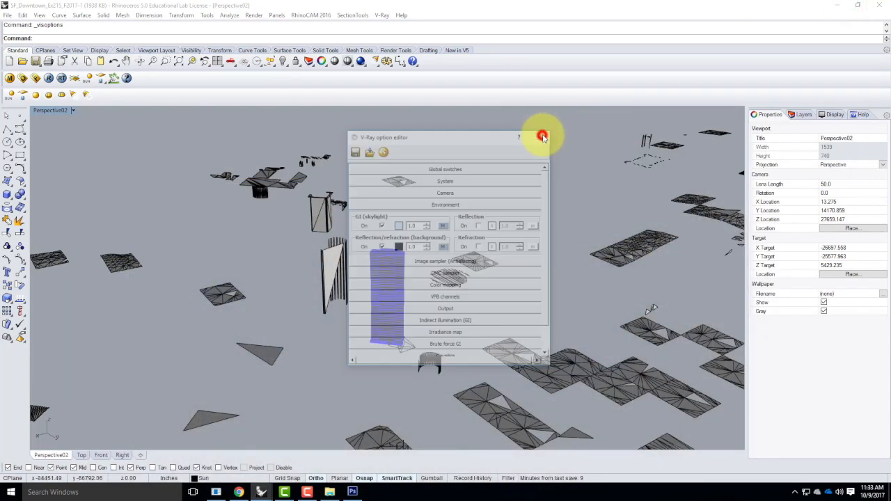
Create a sublayer named Sphere under the Environment layer.
{"action": "left_click", "coordinate": [798, 116]}
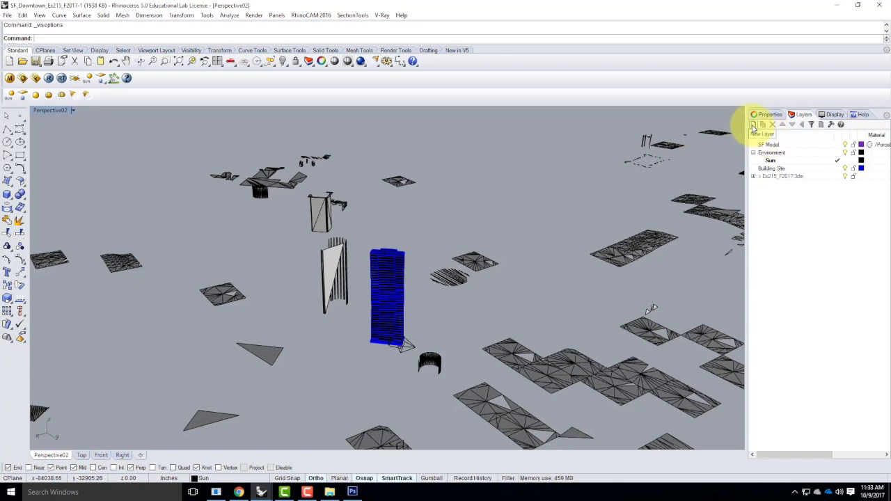
{"action": "left_click", "coordinate": [769, 152]}
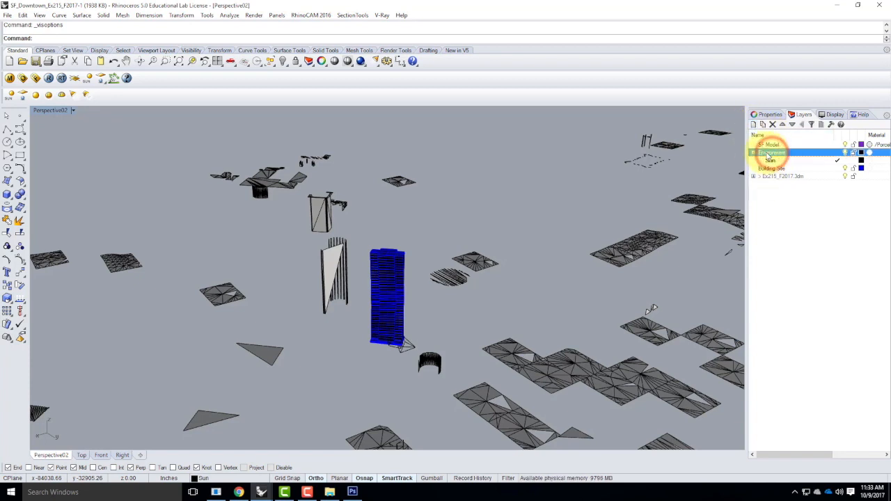
{"action": "left_click", "coordinate": [764, 126]}
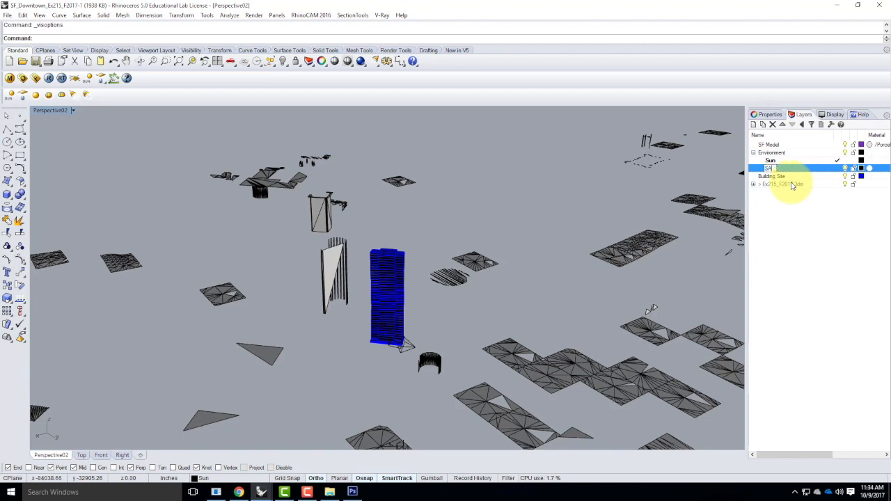
{"action": "type", "text": "SA"}
{"action": "key", "text": "BackSpace"}
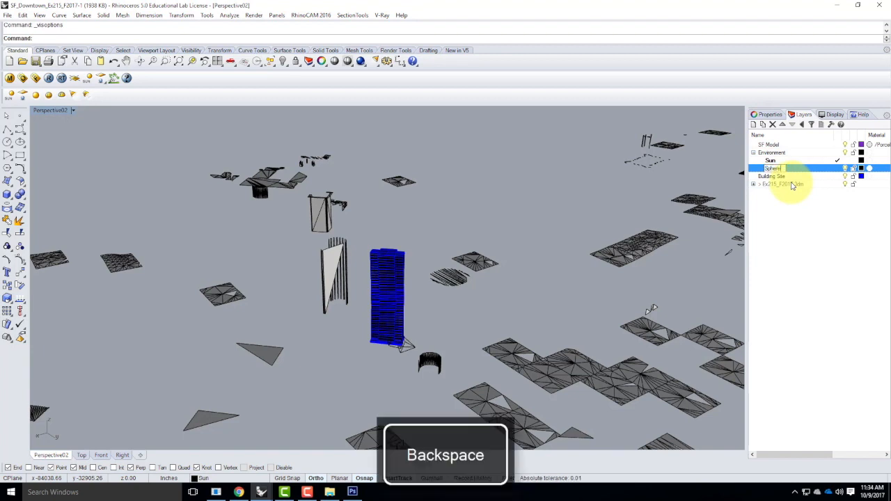
{"action": "left_click", "coordinate": [809, 168]}
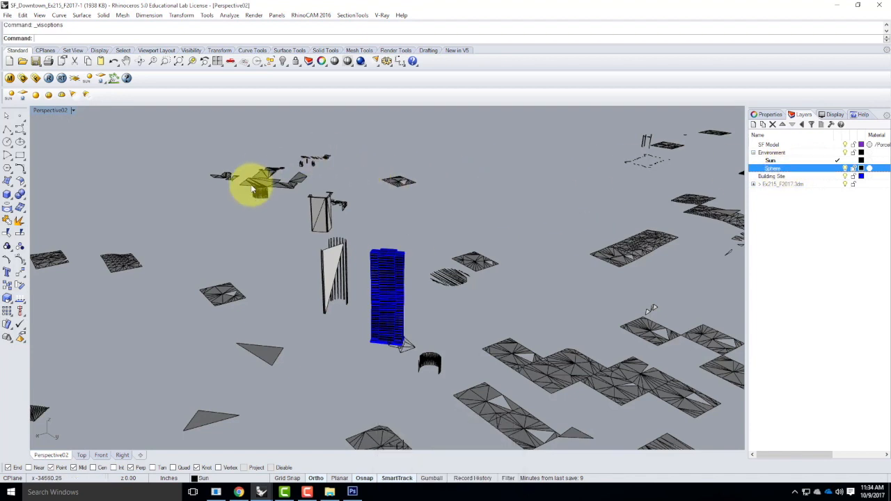
Draw a solid sphere from center and radius on the ground beside the blue tower.
{"action": "left_click", "coordinate": [5, 197]}
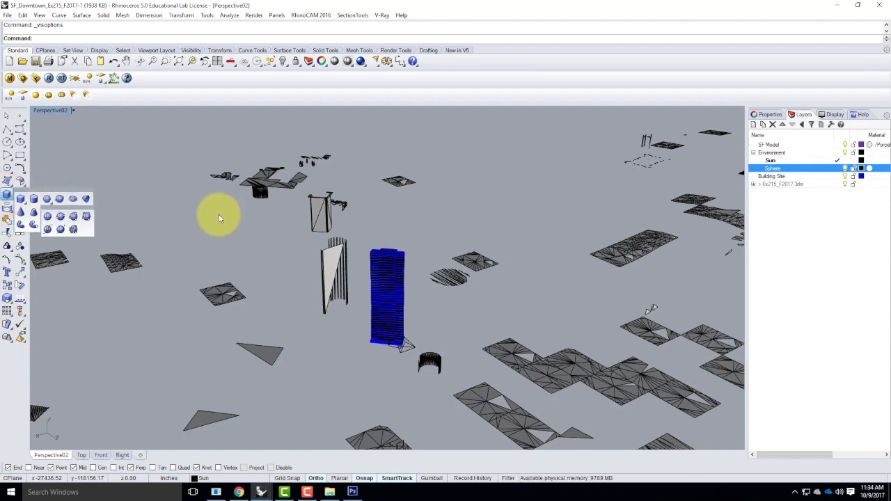
{"action": "left_click", "coordinate": [48, 216]}
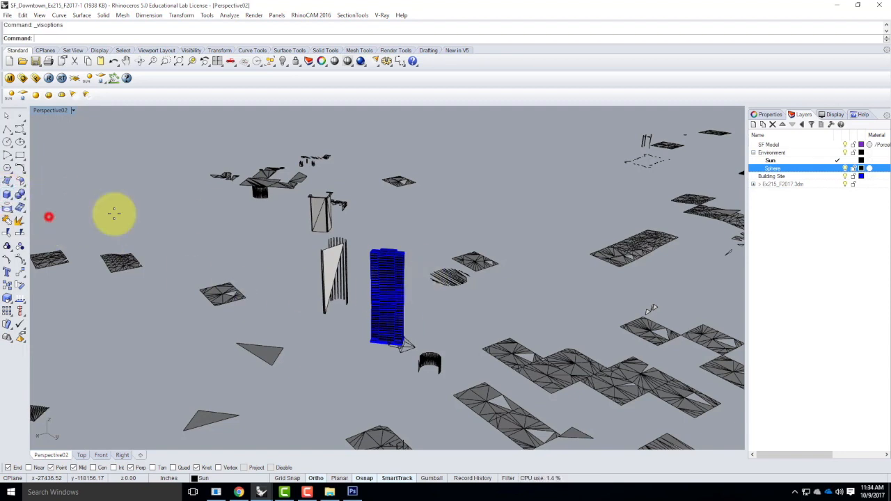
{"action": "left_click", "coordinate": [488, 324]}
{"action": "left_click", "coordinate": [551, 328]}
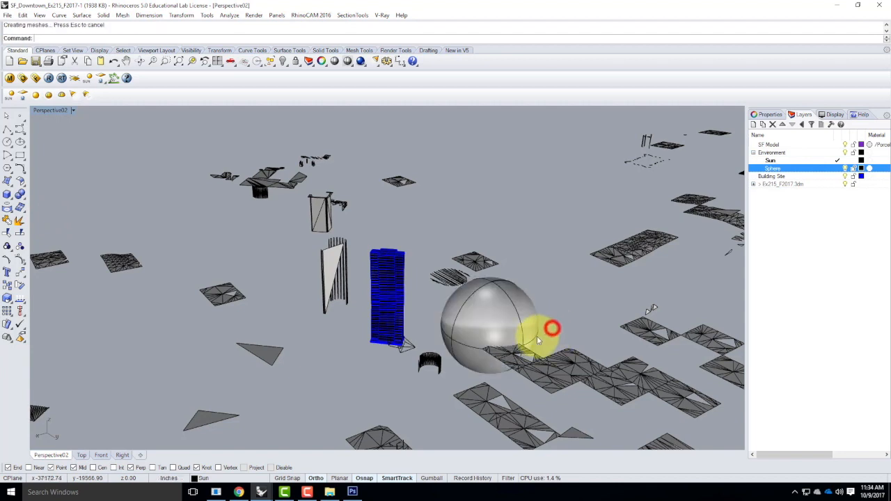
Add a V-Ray infinite plane to the scene and select it.
{"action": "left_click", "coordinate": [515, 314]}
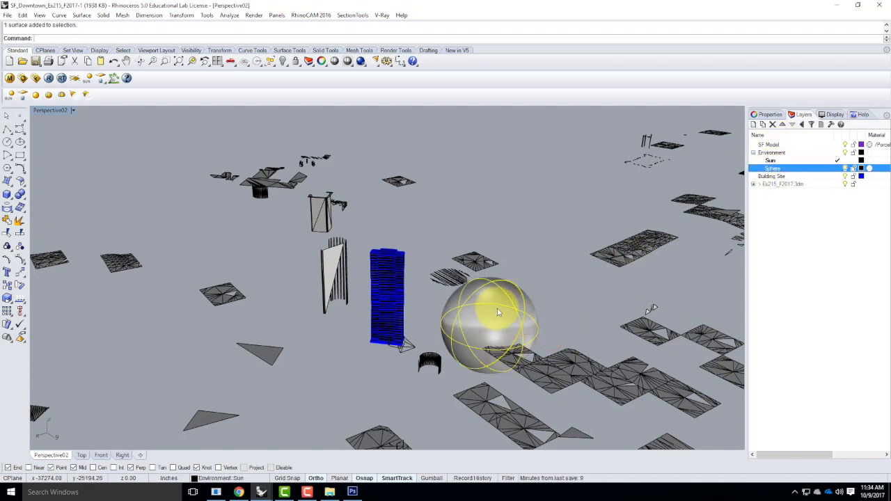
{"action": "left_click", "coordinate": [75, 79]}
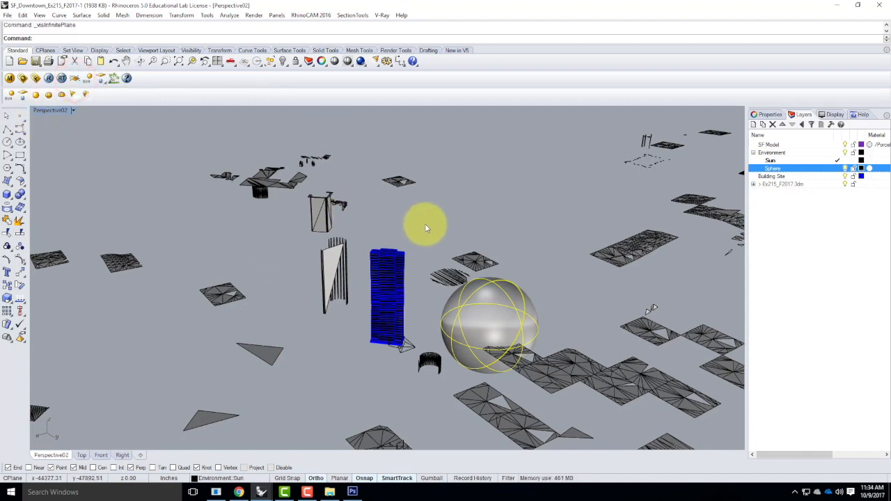
{"action": "scroll", "coordinate": [549, 279], "scroll_direction": "down", "scroll_amount": 5}
{"action": "scroll", "coordinate": [508, 333], "scroll_direction": "up", "scroll_amount": 4}
{"action": "left_click", "coordinate": [513, 333]}
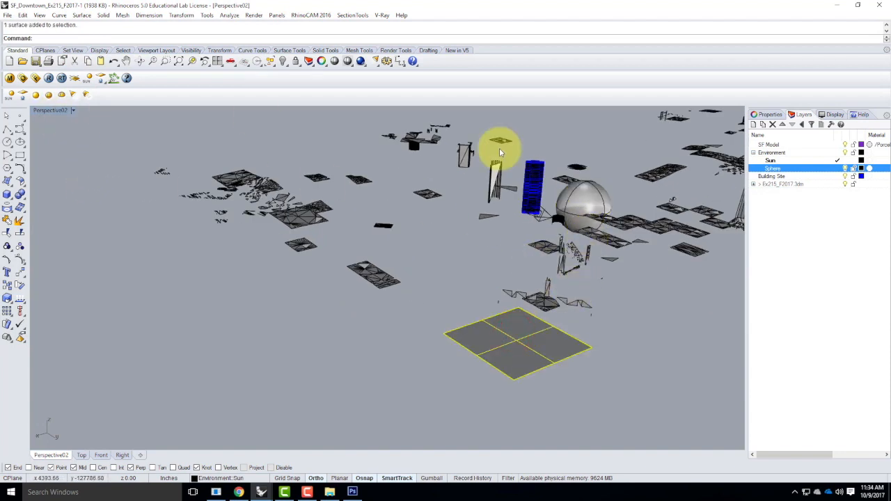
Add the sphere to the selection and compare its height with the infinite plane in the Front and Right views.
{"action": "left_click", "coordinate": [600, 192]}
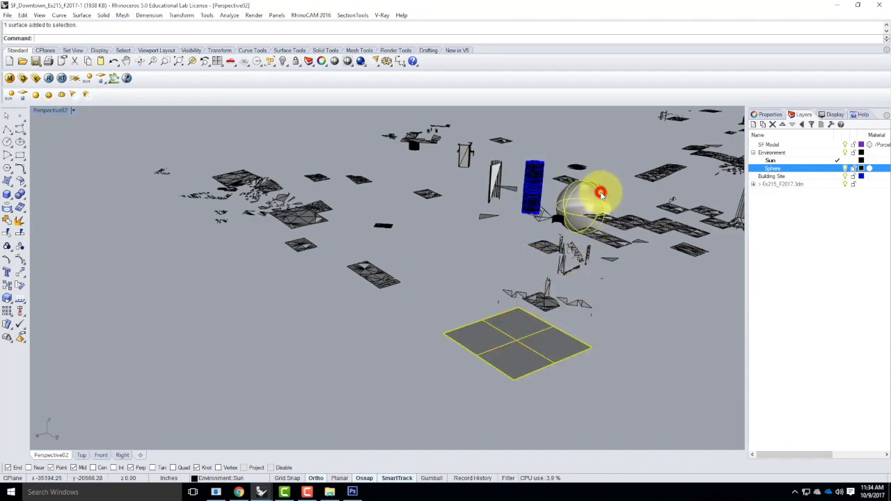
{"action": "double_click", "coordinate": [50, 110]}
{"action": "scroll", "coordinate": [198, 365], "scroll_direction": "down", "scroll_amount": 6}
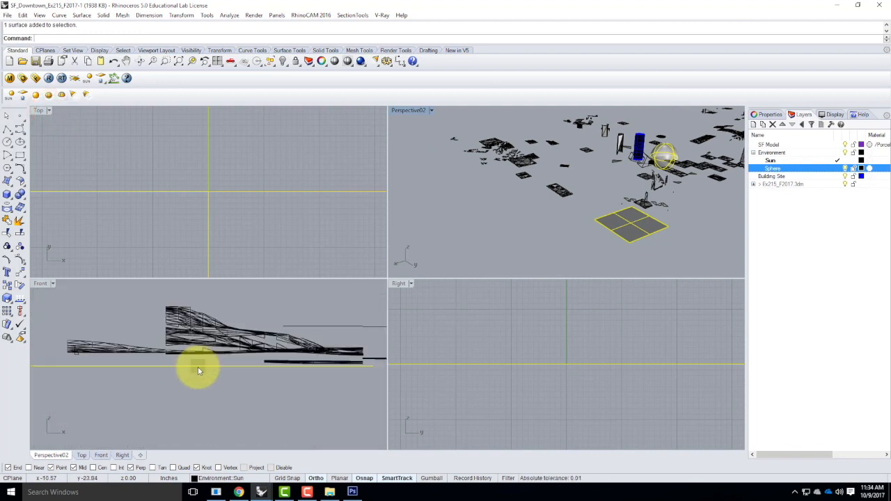
{"action": "scroll", "coordinate": [204, 369], "scroll_direction": "down", "scroll_amount": 2}
{"action": "scroll", "coordinate": [84, 372], "scroll_direction": "up", "scroll_amount": 3}
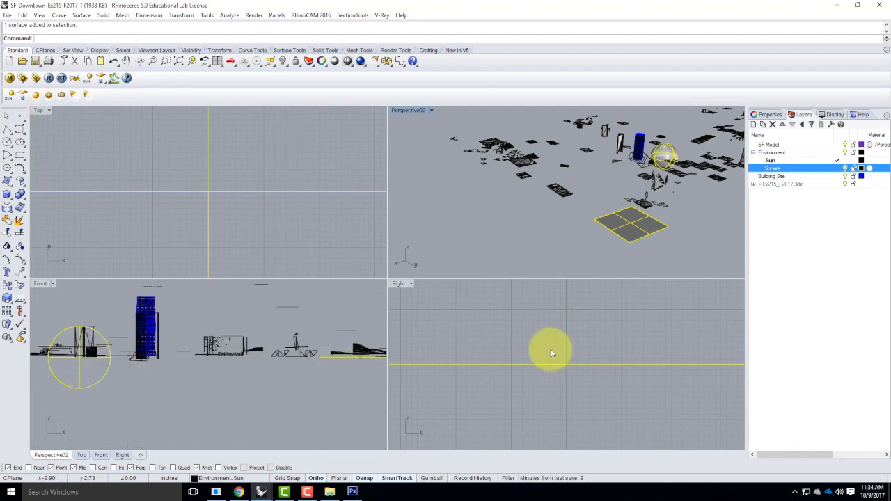
{"action": "scroll", "coordinate": [510, 357], "scroll_direction": "down", "scroll_amount": 5}
{"action": "scroll", "coordinate": [509, 359], "scroll_direction": "down", "scroll_amount": 4}
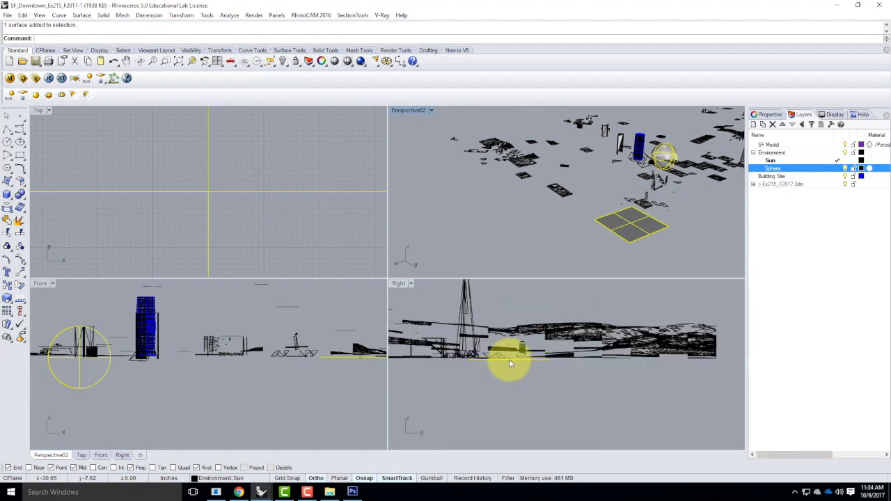
{"action": "scroll", "coordinate": [441, 367], "scroll_direction": "down", "scroll_amount": 2}
{"action": "scroll", "coordinate": [446, 367], "scroll_direction": "up", "scroll_amount": 3}
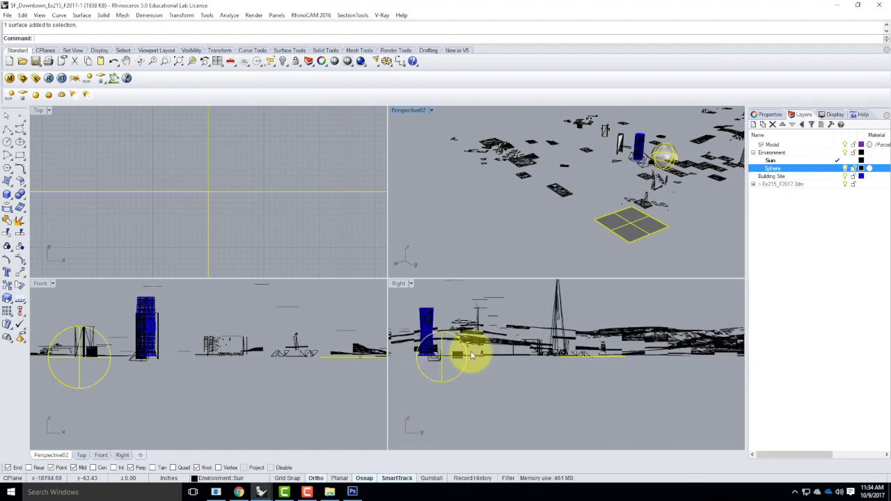
Undo the joint move of sphere and plane, deselect the plane and raise only the sphere until it rests on the ground.
{"action": "left_click_drag", "start_coordinate": [61, 330], "coordinate": [65, 298]}
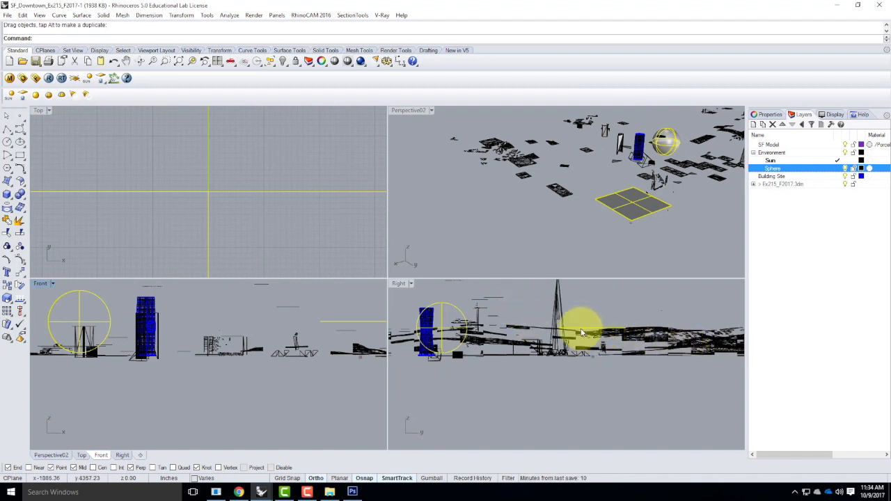
{"action": "key", "text": "ctrl+z"}
{"action": "left_click", "coordinate": [587, 355], "text": "ctrl"}
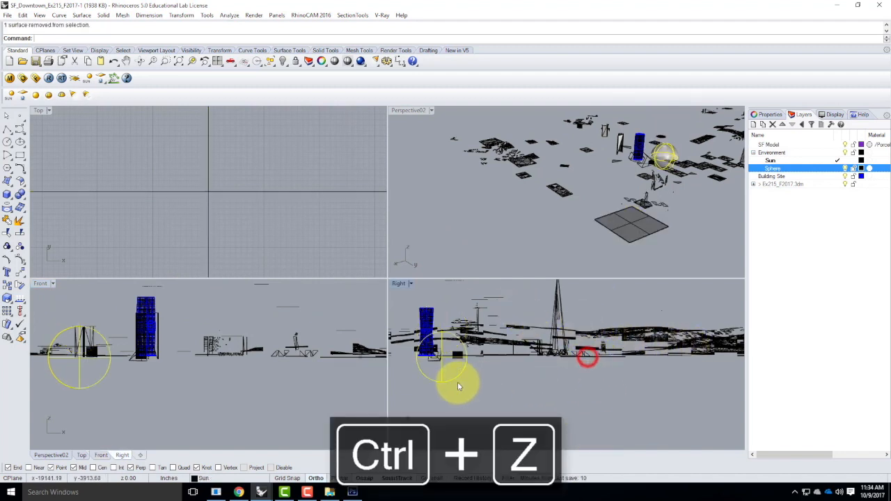
{"action": "left_click_drag", "start_coordinate": [452, 377], "coordinate": [452, 354]}
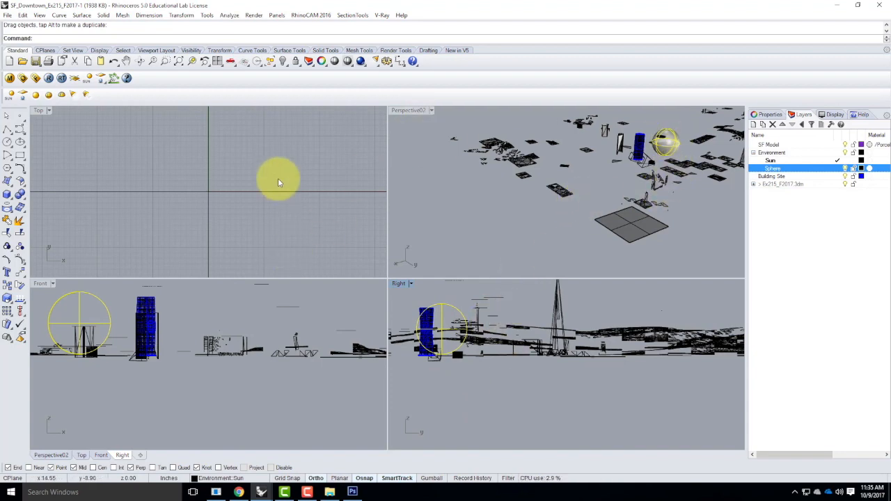
Maximize the Top view, zoom to the selected sphere and examine its position relative to the blue tower.
{"action": "double_click", "coordinate": [40, 112]}
{"action": "scroll", "coordinate": [224, 334], "scroll_direction": "down", "scroll_amount": 20}
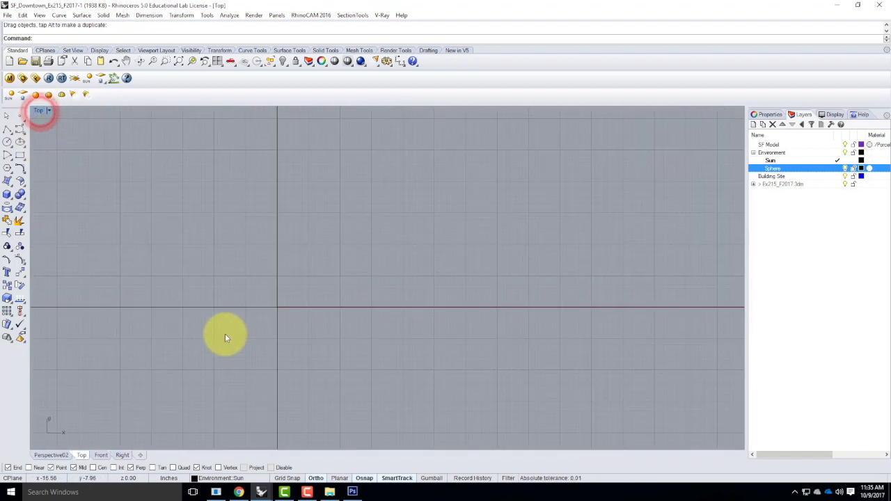
{"action": "scroll", "coordinate": [261, 329], "scroll_direction": "down", "scroll_amount": 15}
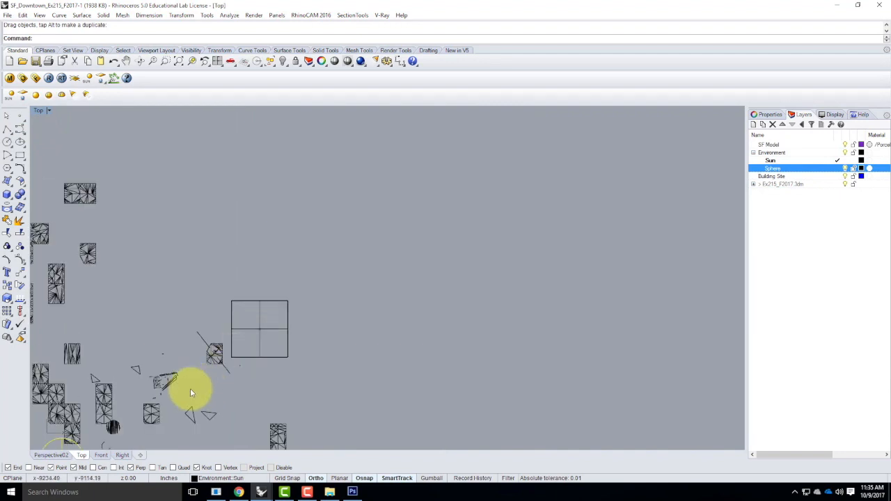
{"action": "scroll", "coordinate": [190, 388], "scroll_direction": "up", "scroll_amount": 6}
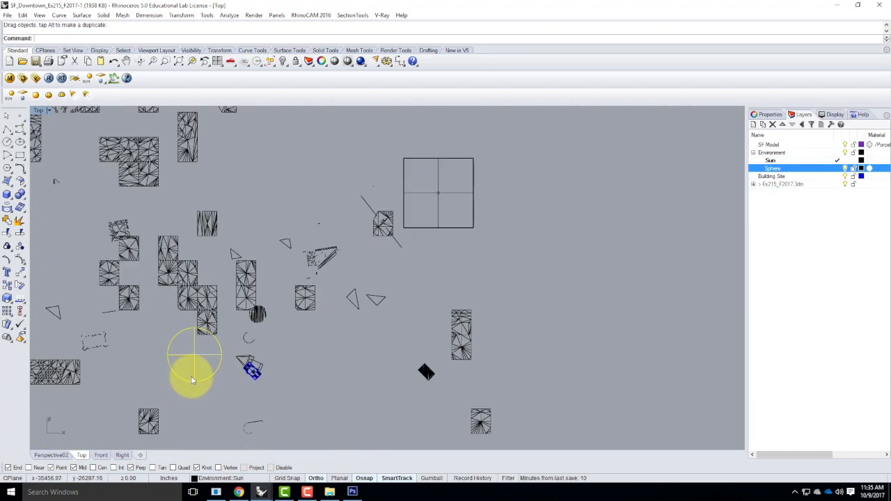
{"action": "key", "text": "Return"}
{"action": "type", "text": "s"}
{"action": "key", "text": "Return"}
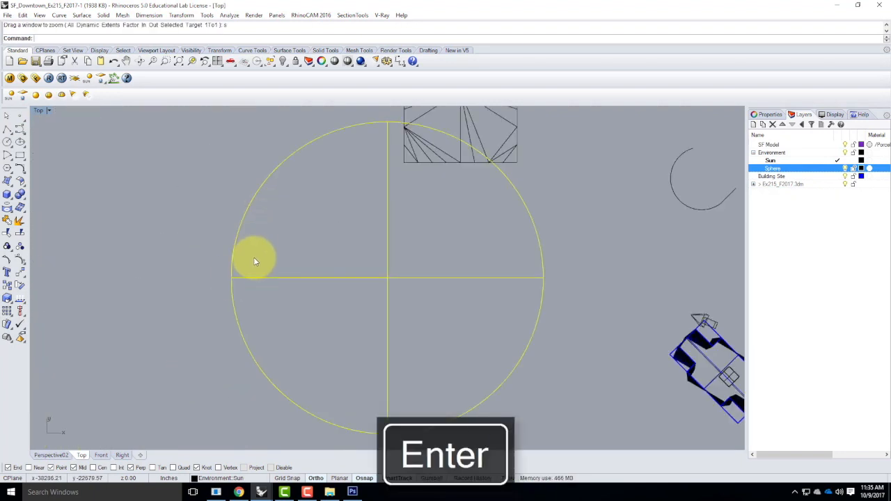
{"action": "scroll", "coordinate": [313, 259], "scroll_direction": "down", "scroll_amount": 5}
{"action": "scroll", "coordinate": [313, 263], "scroll_direction": "down", "scroll_amount": 2}
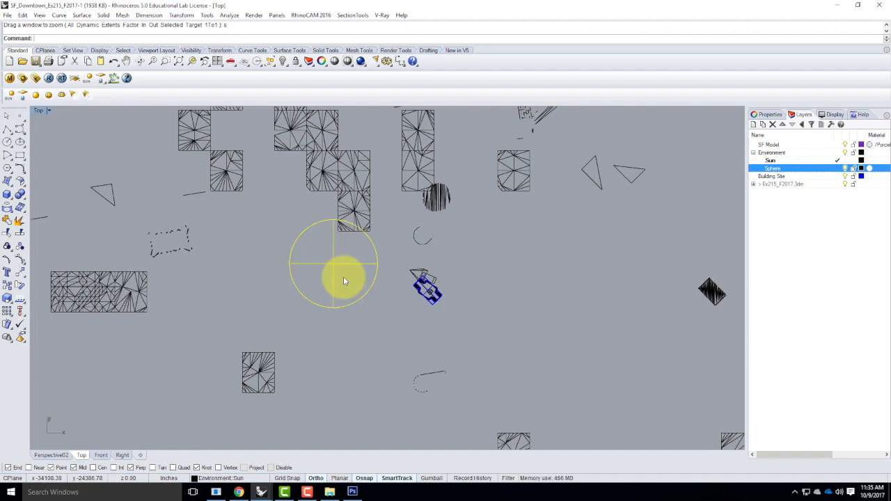
Load Chrome.vismat from the Resources V-Ray Materials folder, under Metal > Chrome, into the V-Ray scene materials.
{"action": "left_click", "coordinate": [9, 79]}
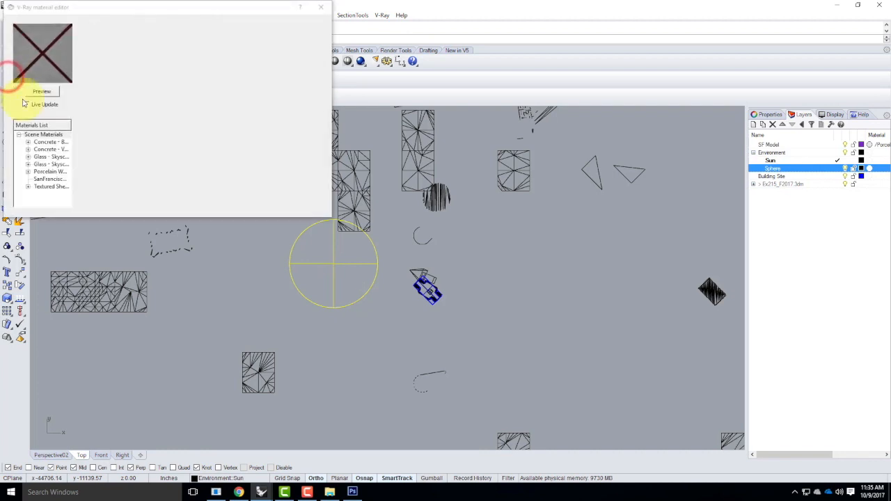
{"action": "left_click", "coordinate": [38, 135]}
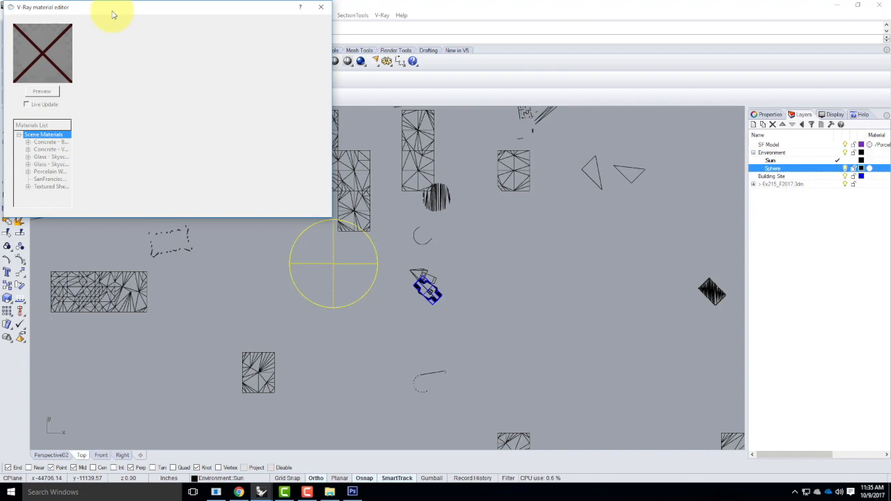
{"action": "left_click_drag", "start_coordinate": [113, 14], "coordinate": [207, 125]}
{"action": "right_click", "coordinate": [154, 247]}
{"action": "left_click", "coordinate": [192, 262]}
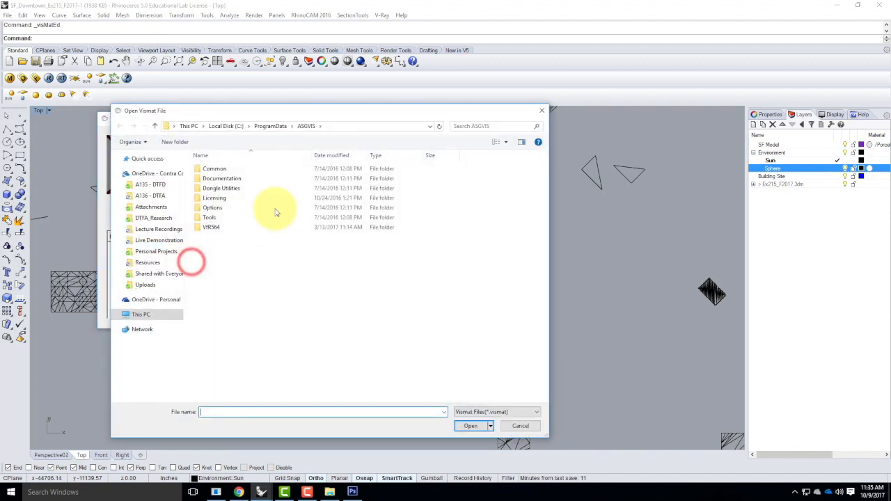
{"action": "left_click", "coordinate": [147, 263]}
{"action": "double_click", "coordinate": [210, 285]}
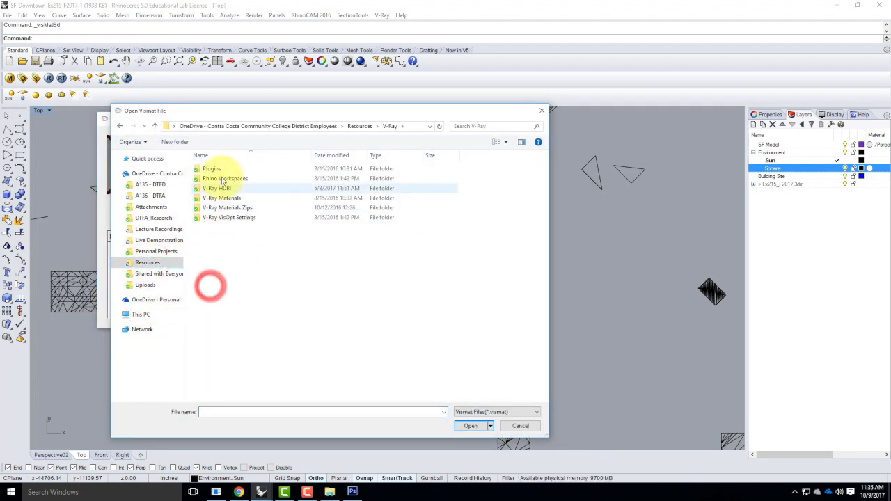
{"action": "double_click", "coordinate": [223, 198]}
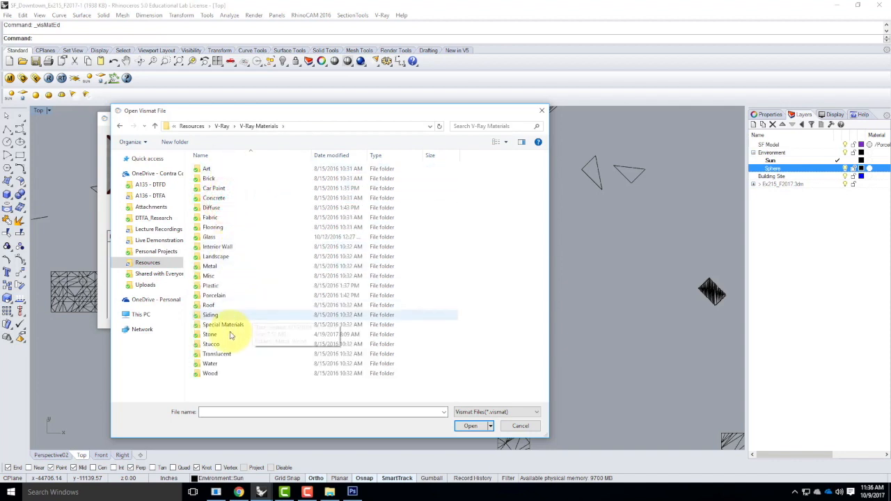
{"action": "double_click", "coordinate": [213, 266]}
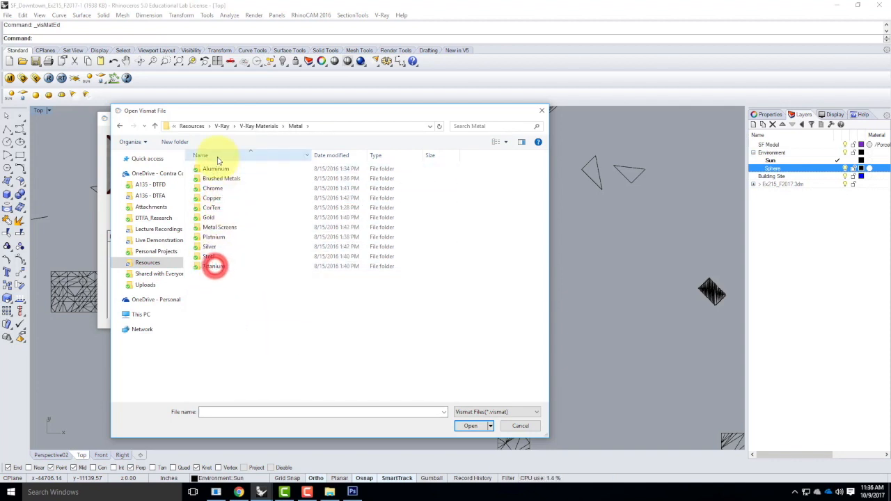
{"action": "double_click", "coordinate": [212, 188]}
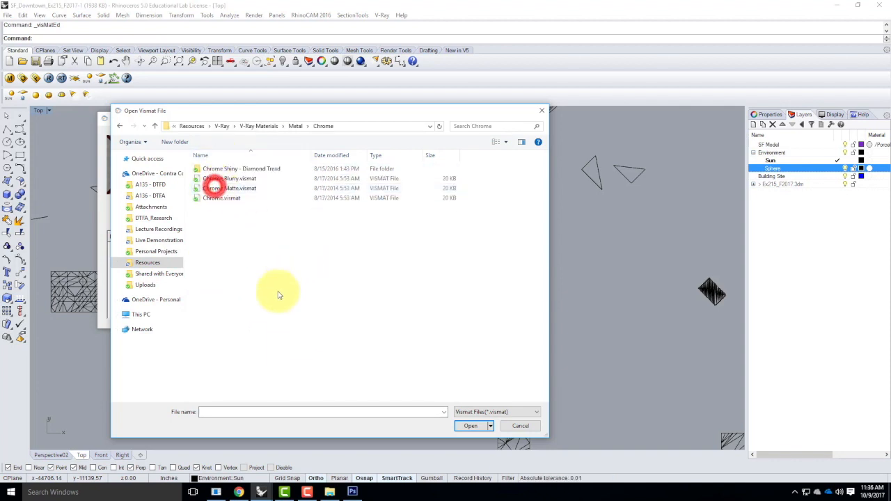
{"action": "left_click", "coordinate": [213, 199]}
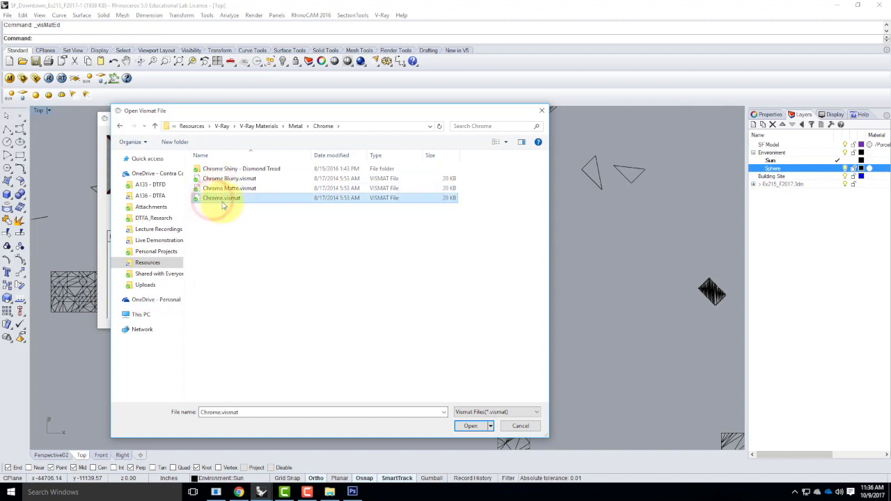
{"action": "left_click", "coordinate": [468, 424]}
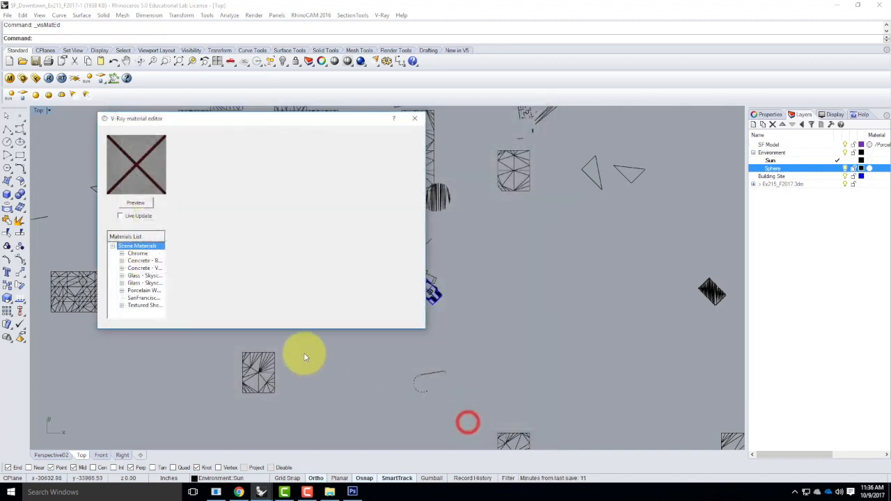
Apply the Chrome material to the selected sphere.
{"action": "left_click", "coordinate": [138, 254]}
{"action": "right_click", "coordinate": [138, 254]}
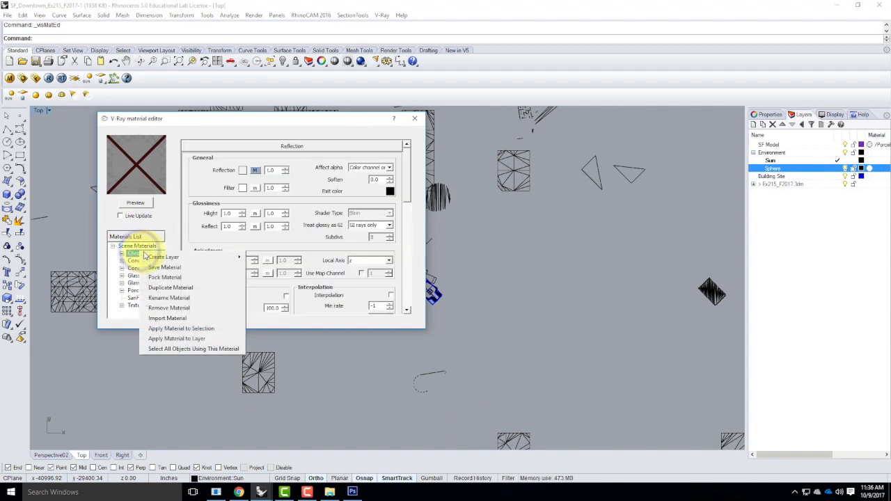
{"action": "left_click", "coordinate": [200, 330]}
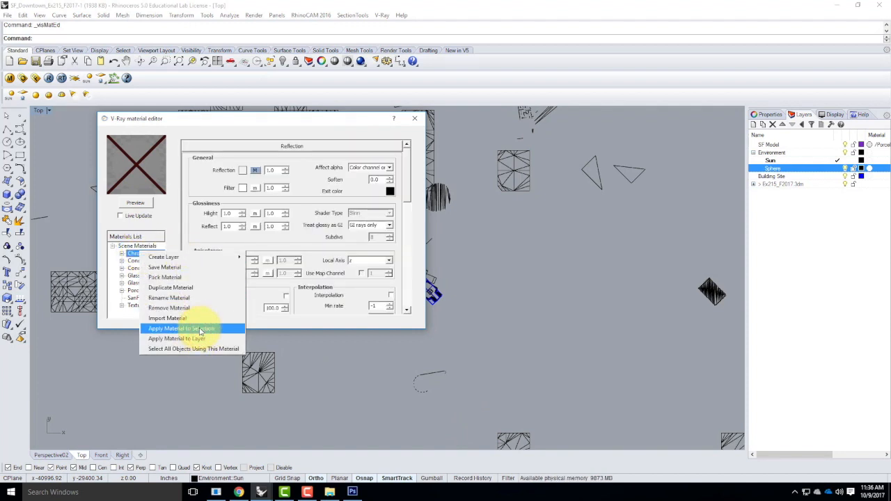
Refresh the Chrome material's preview and close the material editor.
{"action": "left_click", "coordinate": [136, 203]}
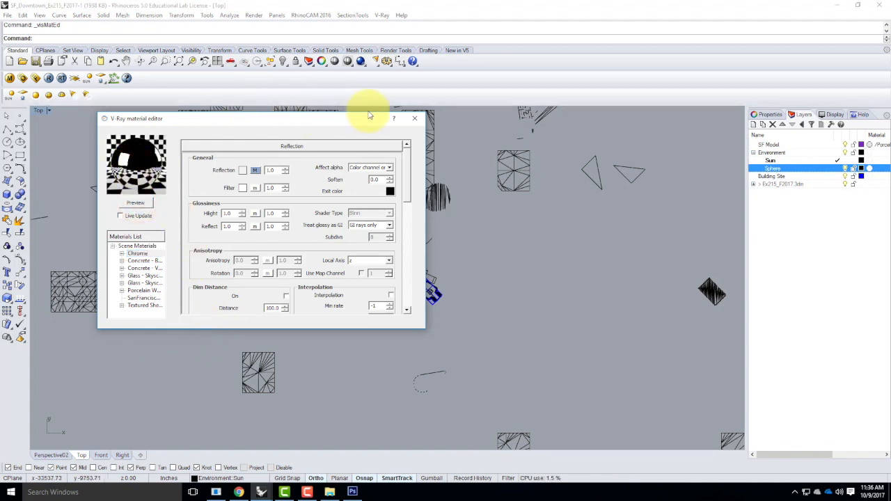
{"action": "left_click", "coordinate": [415, 119]}
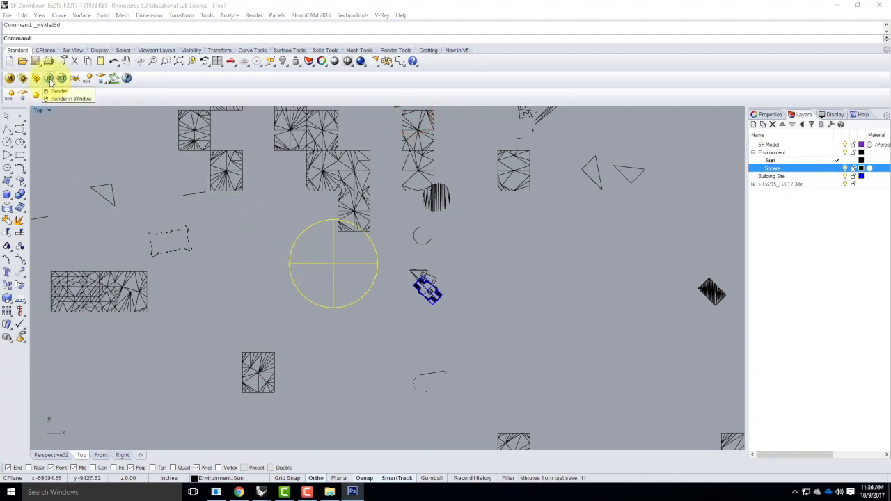
Set the V-Ray render output size to 800x600.
{"action": "left_click", "coordinate": [10, 78]}
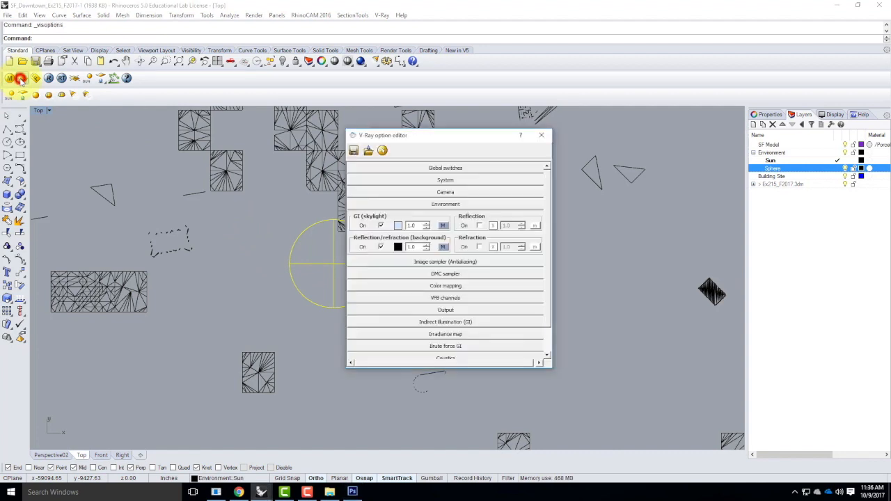
{"action": "left_click", "coordinate": [446, 310]}
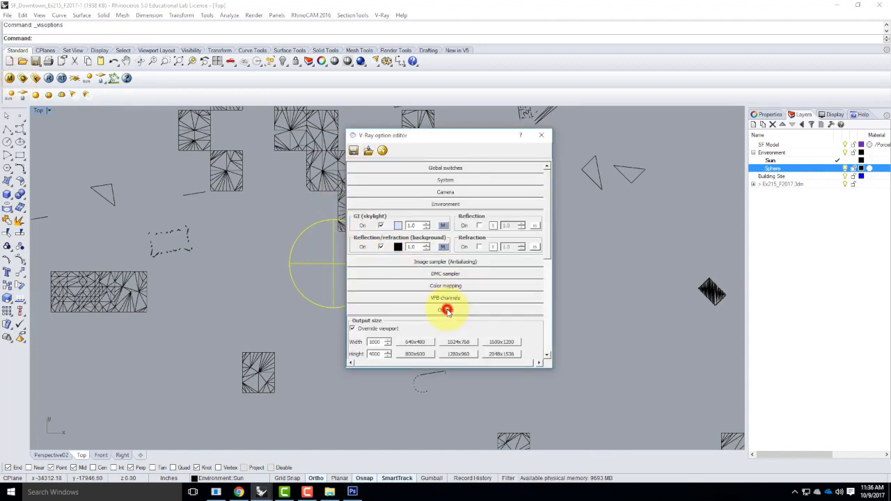
{"action": "scroll", "coordinate": [413, 282], "scroll_direction": "down", "scroll_amount": 4}
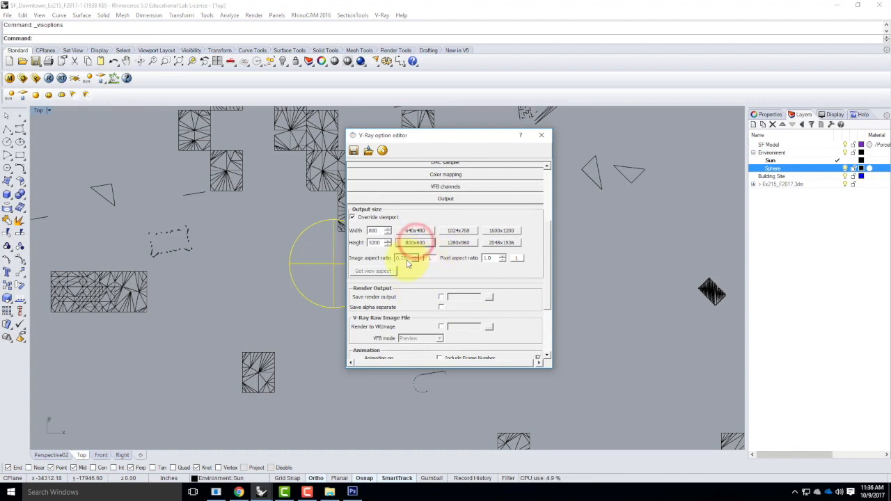
{"action": "left_click", "coordinate": [426, 243]}
{"action": "left_click", "coordinate": [541, 135]}
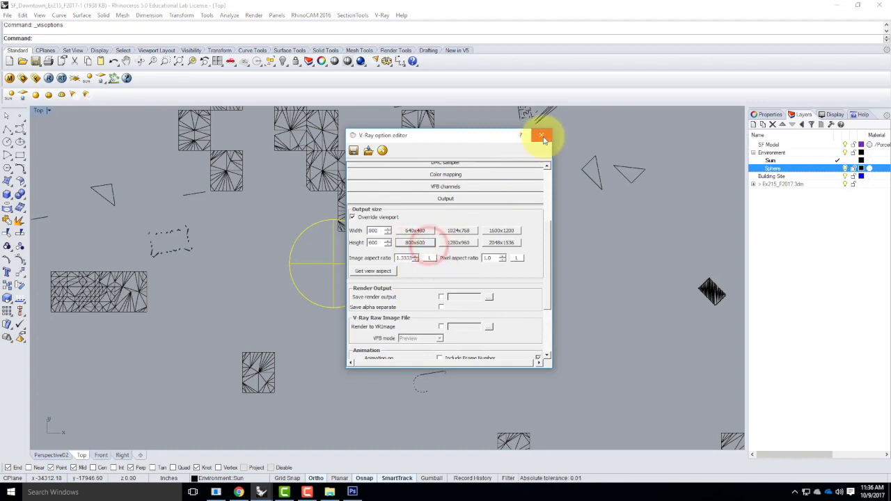
Render the Top view with V-Ray, close the frame buffer and deselect the sphere.
{"action": "left_click", "coordinate": [48, 78]}
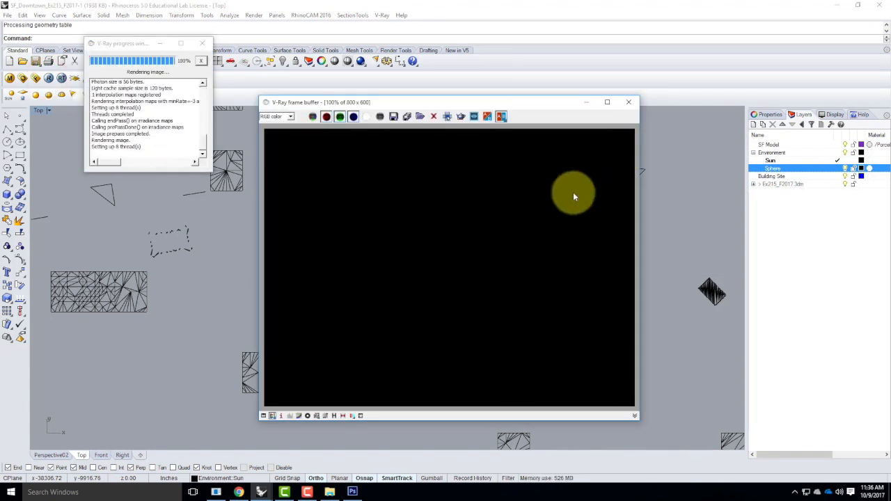
{"action": "left_click", "coordinate": [630, 105]}
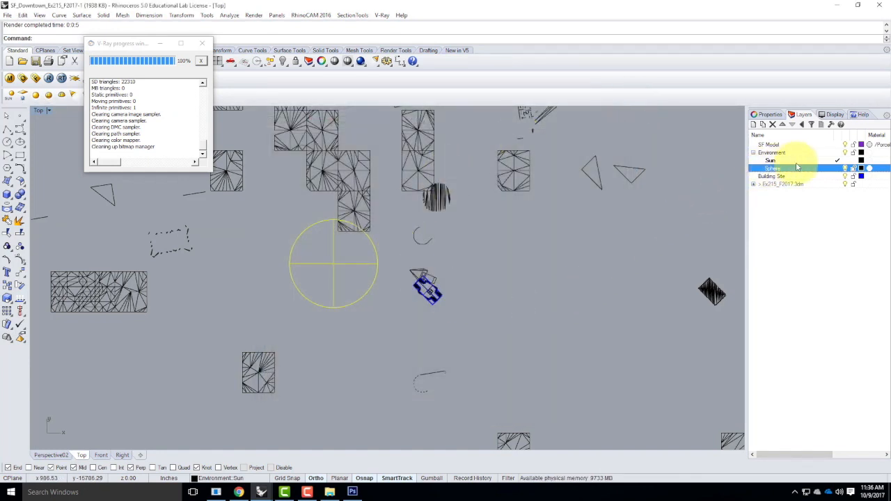
{"action": "left_click", "coordinate": [545, 245]}
Select the directional sunlight beside the blue tower and examine the V-Ray environment and physical camera settings.
{"action": "left_click", "coordinate": [434, 275]}
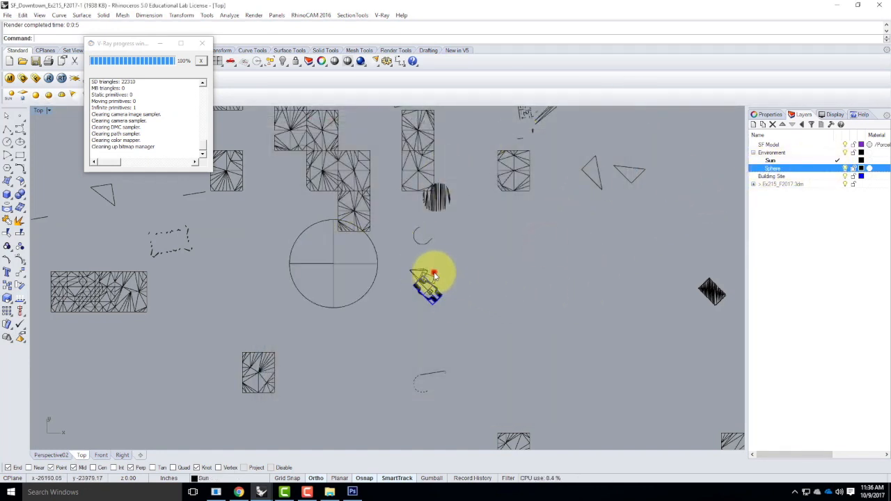
{"action": "left_click", "coordinate": [430, 278]}
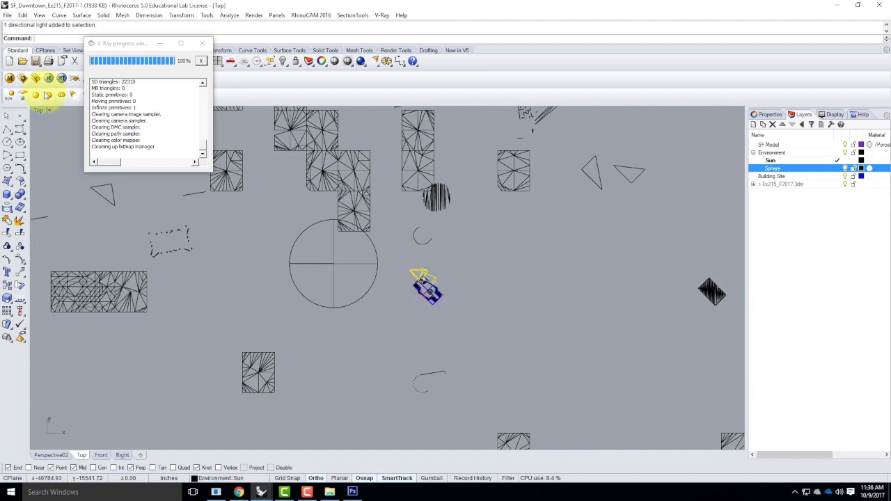
{"action": "left_click", "coordinate": [21, 78]}
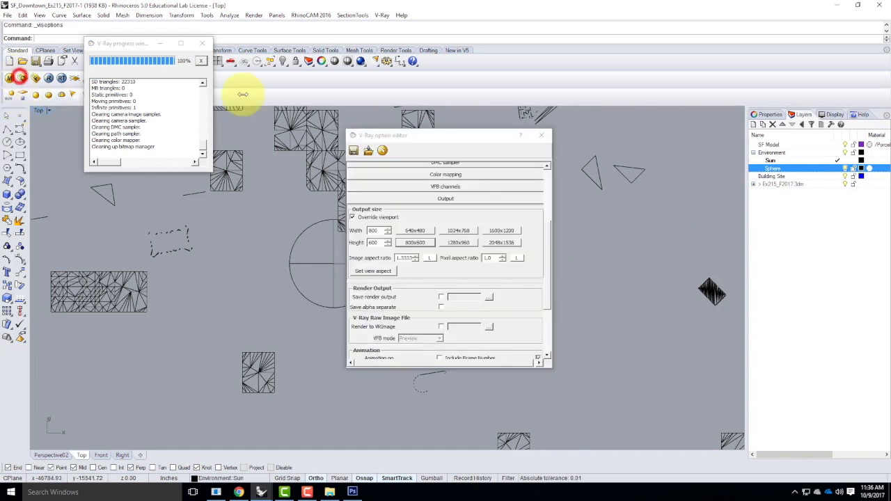
{"action": "left_click", "coordinate": [441, 201]}
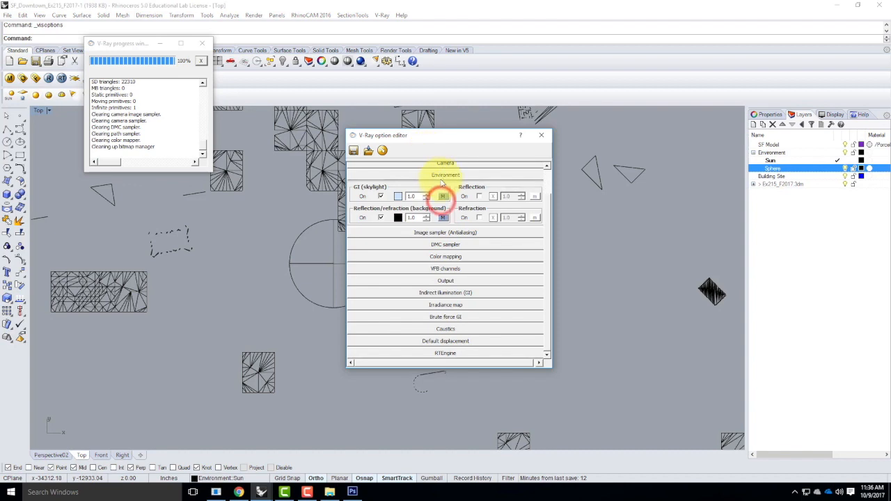
{"action": "left_click", "coordinate": [440, 174]}
{"action": "left_click", "coordinate": [451, 190]}
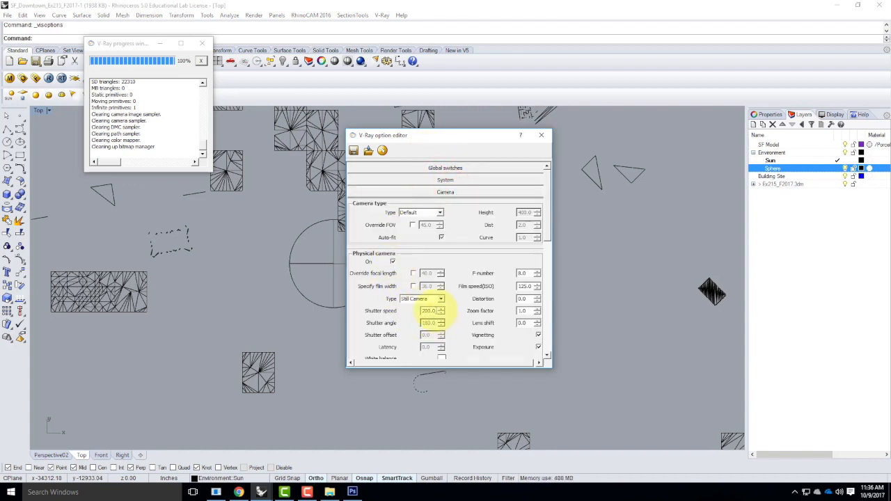
{"action": "left_click", "coordinate": [541, 135]}
Render a wider Top view, check the frame buffer's display channels and close the frame buffer.
{"action": "scroll", "coordinate": [327, 312], "scroll_direction": "down", "scroll_amount": 3}
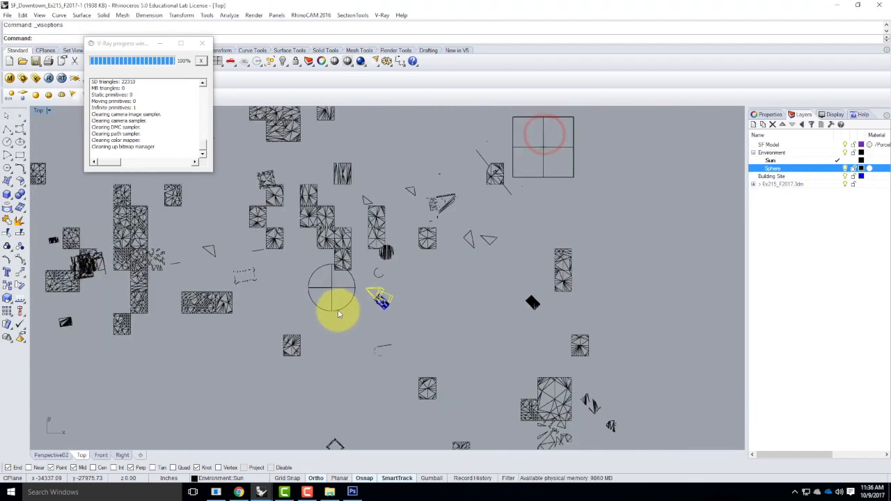
{"action": "left_click", "coordinate": [47, 78]}
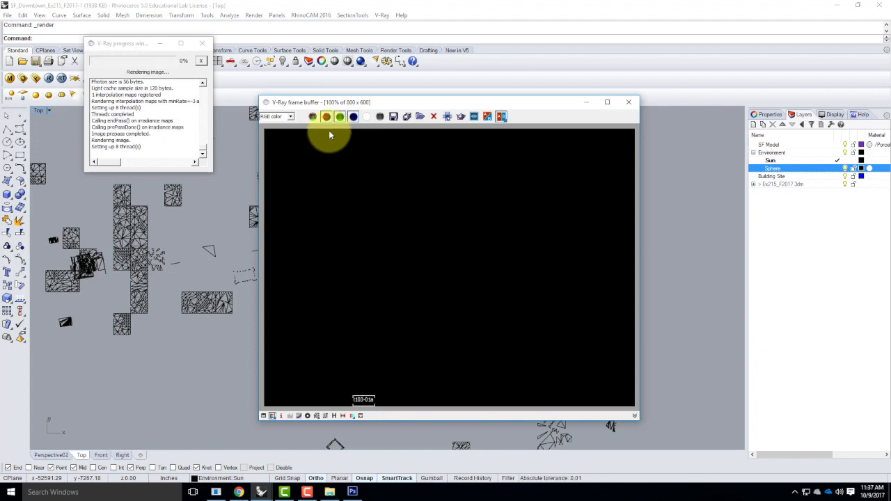
{"action": "left_click", "coordinate": [290, 117]}
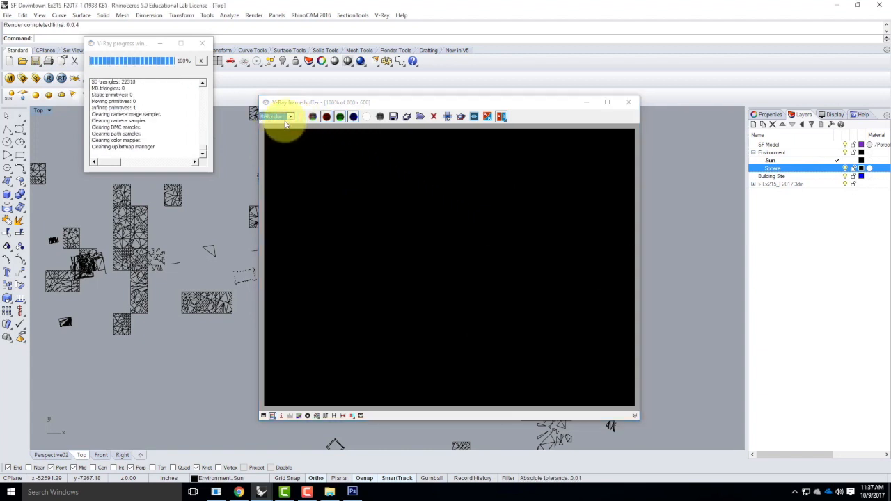
{"action": "left_click", "coordinate": [291, 117]}
{"action": "left_click", "coordinate": [278, 132]}
{"action": "left_click", "coordinate": [292, 116]}
{"action": "left_click", "coordinate": [272, 124]}
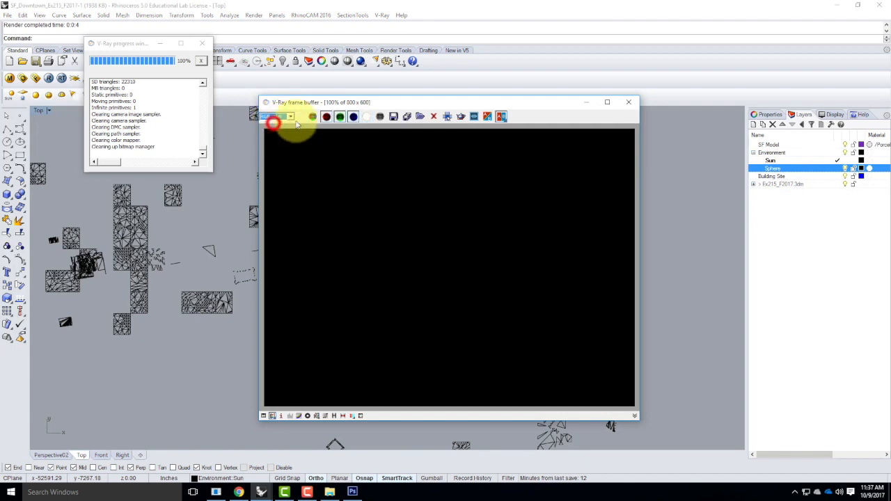
{"action": "left_click", "coordinate": [627, 103]}
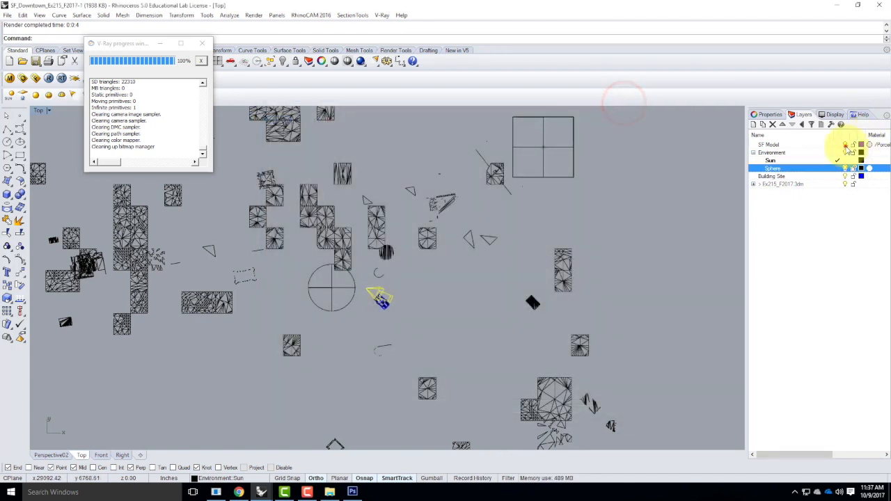
Turn off the SF Model layer and move the city mesh onto it so the mesh is hidden.
{"action": "left_click", "coordinate": [845, 144]}
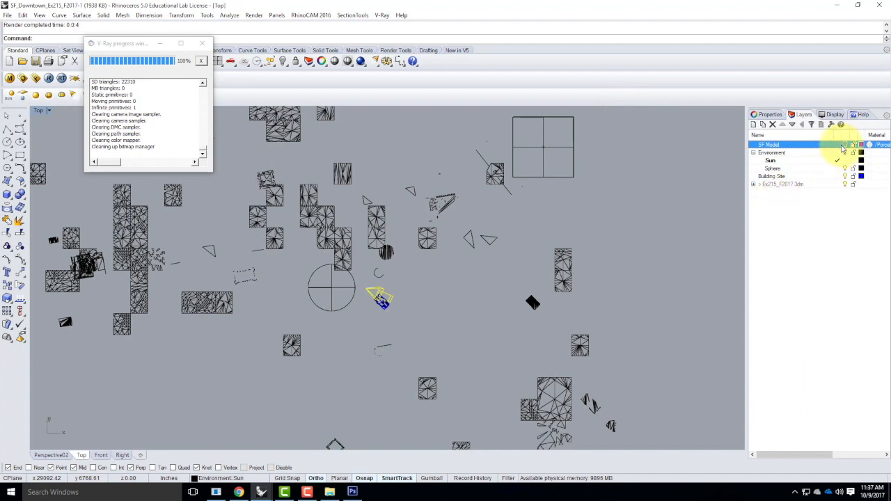
{"action": "left_click", "coordinate": [437, 217]}
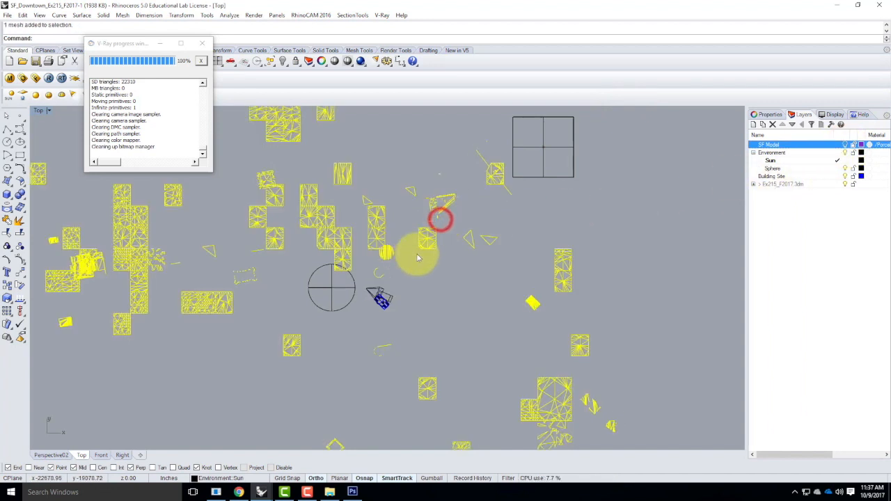
{"action": "right_click", "coordinate": [785, 145]}
{"action": "left_click", "coordinate": [811, 304]}
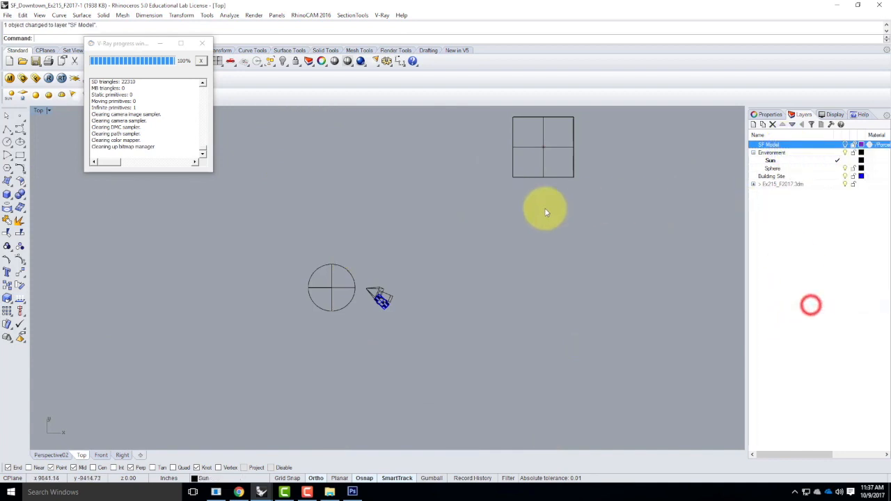
Render the Top view without the city mesh and close the frame buffer.
{"action": "left_click", "coordinate": [314, 221]}
{"action": "left_click", "coordinate": [36, 77]}
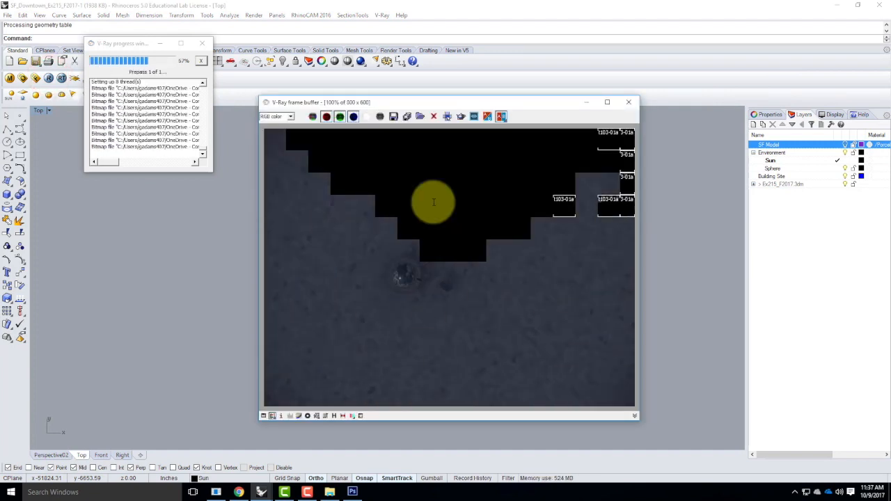
{"action": "left_click", "coordinate": [628, 102]}
Render a close-up Top view of the chrome sphere and blue tower, and close the frame buffer.
{"action": "scroll", "coordinate": [302, 281], "scroll_direction": "up", "scroll_amount": 8}
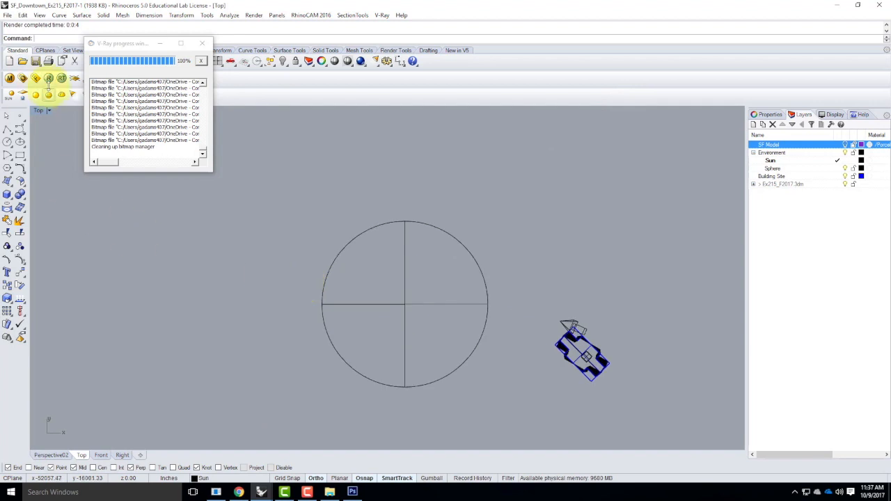
{"action": "left_click", "coordinate": [49, 78]}
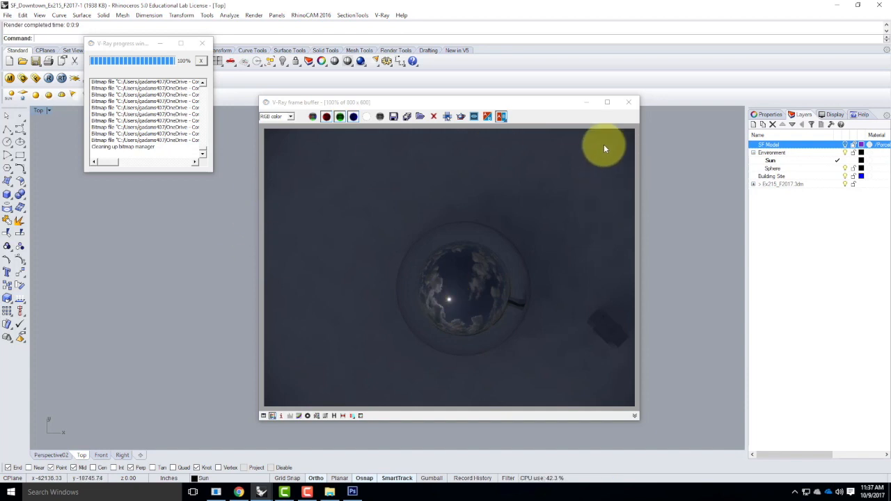
{"action": "left_click", "coordinate": [635, 102]}
Delete the existing directional sunlight beside the tower and move the V-Ray progress window out of the way.
{"action": "left_click", "coordinate": [574, 326]}
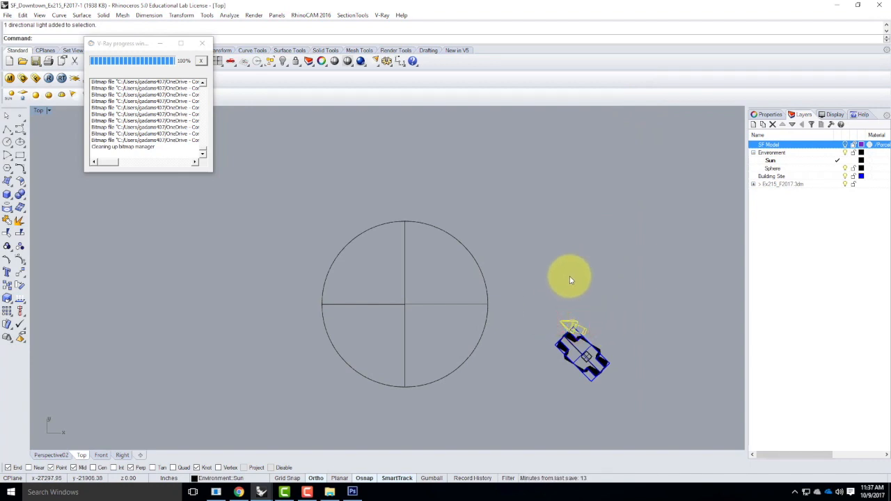
{"action": "key", "text": "Delete"}
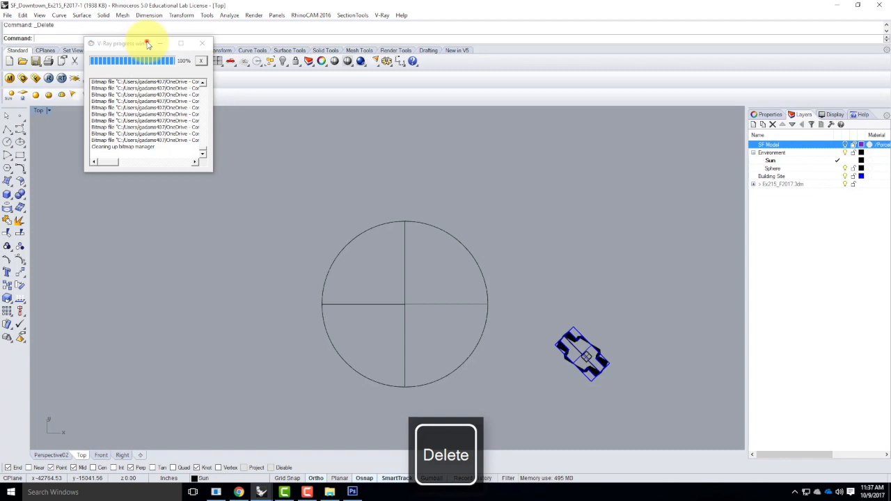
{"action": "left_click_drag", "start_coordinate": [146, 42], "coordinate": [230, 55]}
Start a new V-Ray sunlight with manual control off and its location set to San Francisco, CA, USA.
{"action": "left_click", "coordinate": [90, 81]}
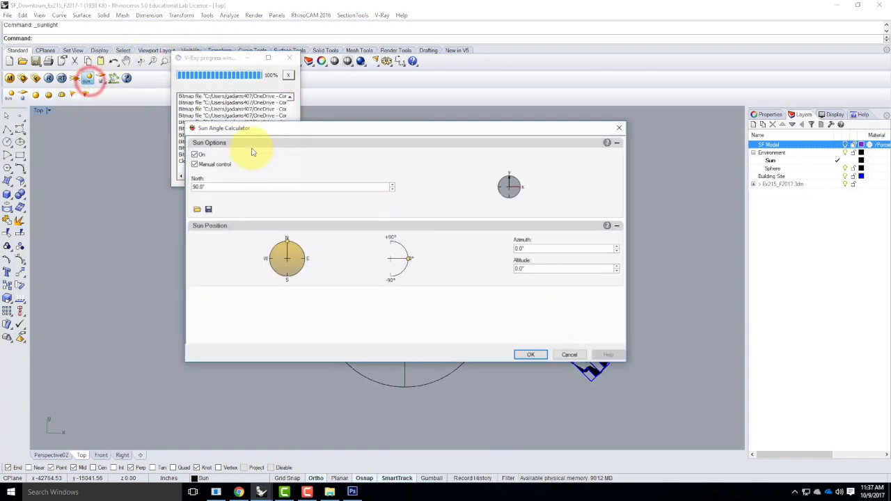
{"action": "left_click", "coordinate": [195, 164]}
{"action": "left_click_drag", "start_coordinate": [622, 167], "coordinate": [624, 279]}
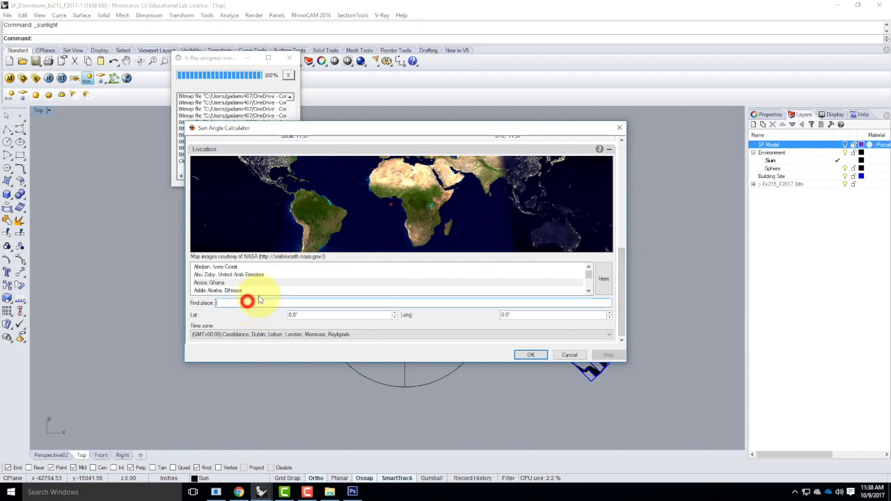
{"action": "type", "text": "san fran"}
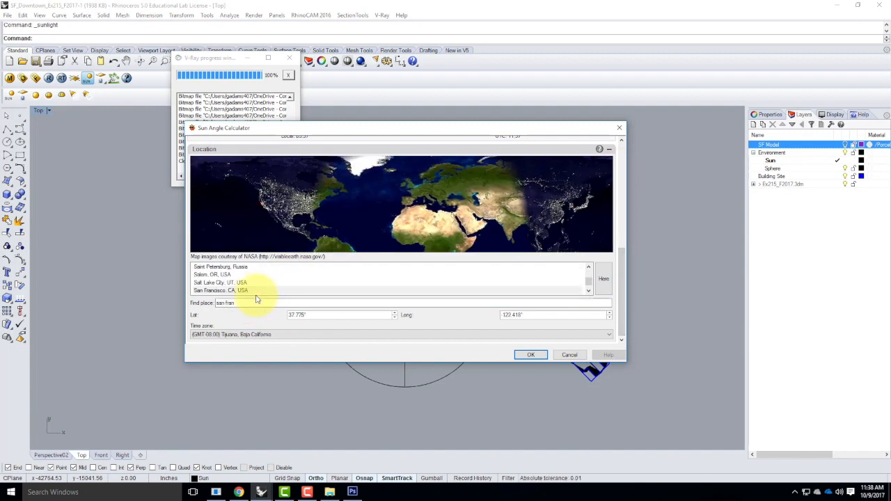
{"action": "left_click", "coordinate": [253, 291]}
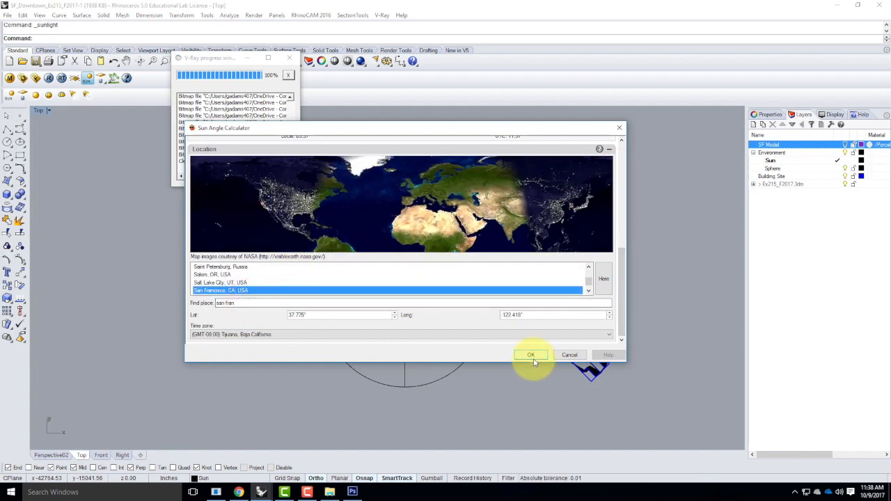
Set the sun's time of day to shortly after 9 AM on 10/9/2017.
{"action": "left_click_drag", "start_coordinate": [622, 271], "coordinate": [627, 316]}
{"action": "left_click_drag", "start_coordinate": [628, 269], "coordinate": [627, 215]}
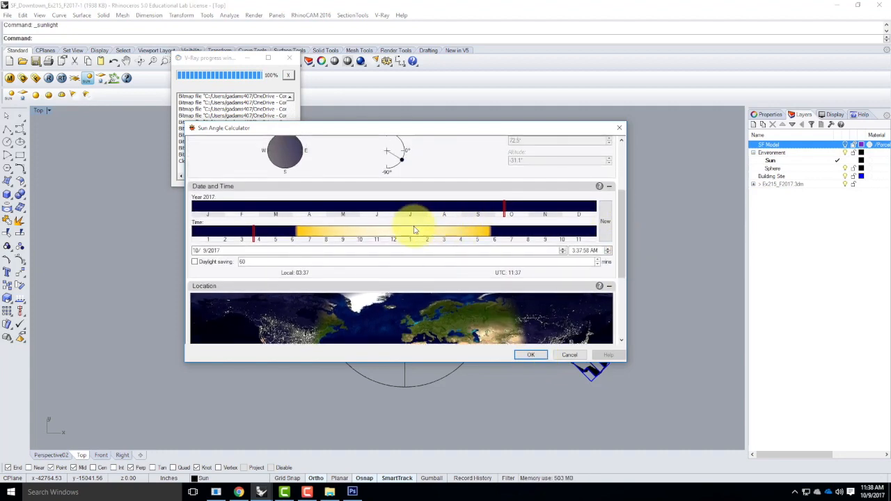
{"action": "left_click", "coordinate": [350, 233]}
{"action": "left_click_drag", "start_coordinate": [623, 250], "coordinate": [623, 185]}
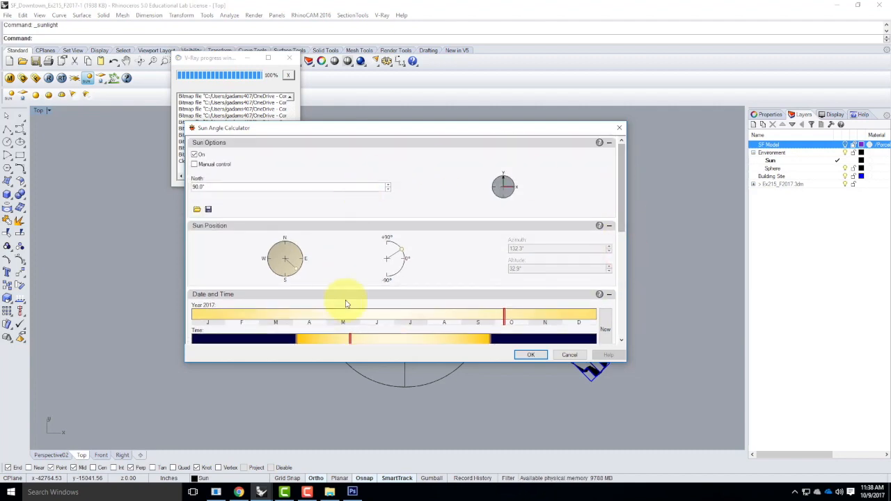
Accept the sun settings and place the sunlight at the blue tower's northern corner, then deselect.
{"action": "left_click", "coordinate": [533, 355]}
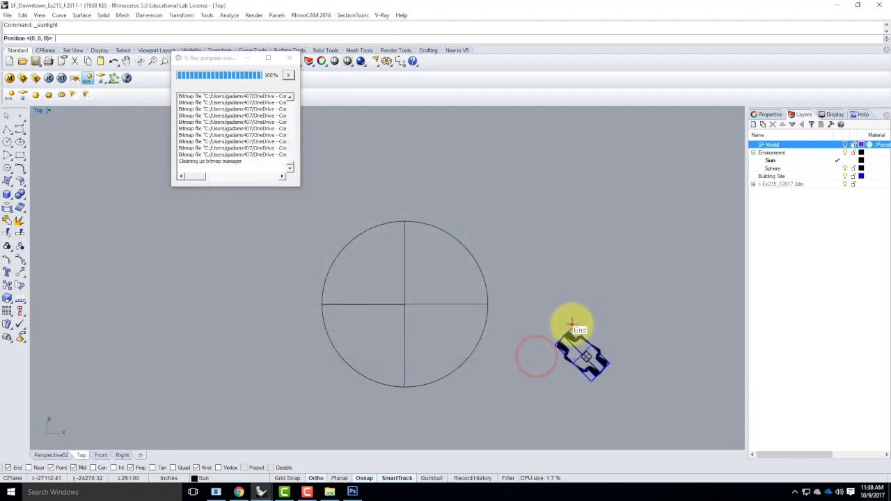
{"action": "left_click", "coordinate": [574, 325]}
{"action": "left_click", "coordinate": [602, 297]}
Render the Top view with the new sunlight and close the frame buffer.
{"action": "left_click", "coordinate": [50, 80]}
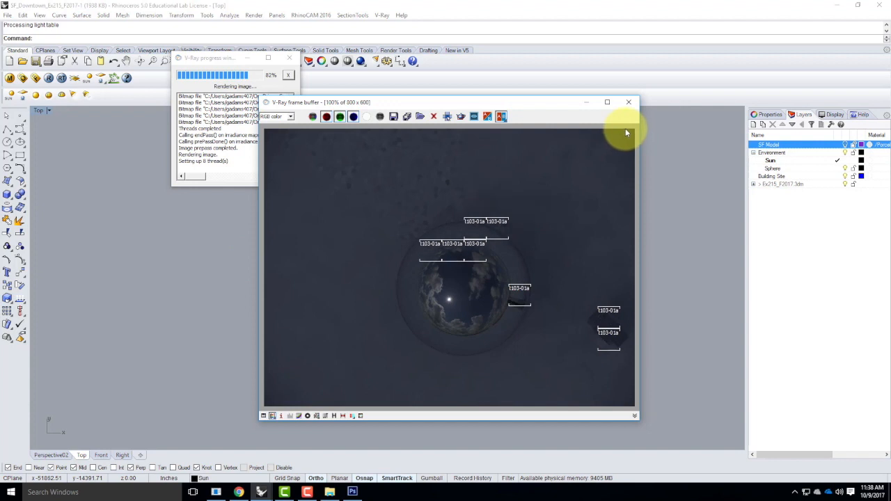
{"action": "left_click", "coordinate": [629, 104]}
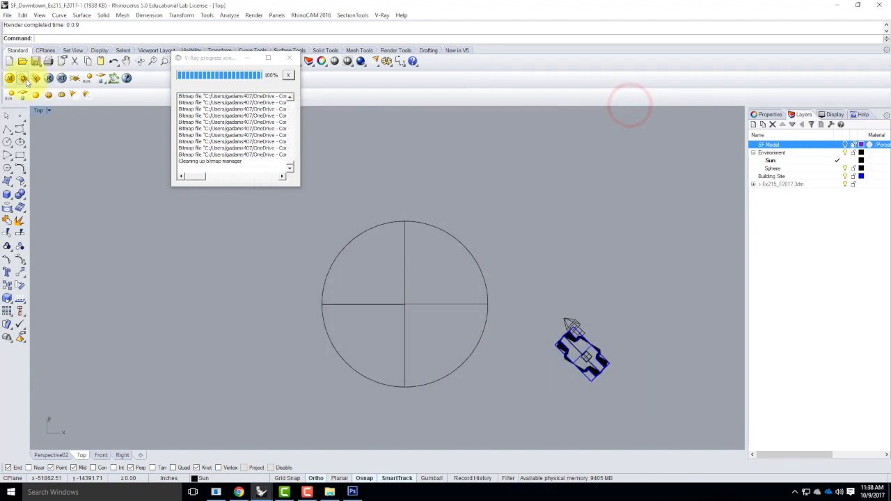
Set the V-Ray physical camera's shutter speed to 100, then test-render the Top view and close the frame buffer.
{"action": "left_click", "coordinate": [9, 78]}
{"action": "left_click", "coordinate": [453, 194]}
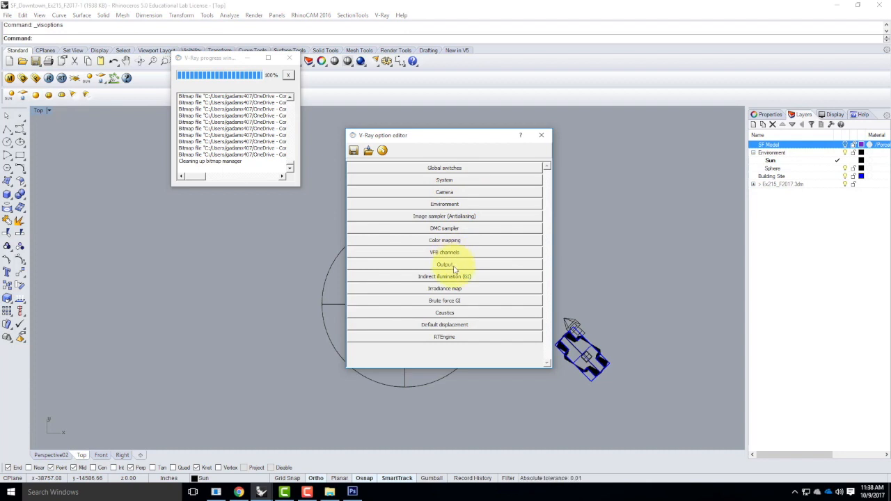
{"action": "left_click", "coordinate": [447, 191]}
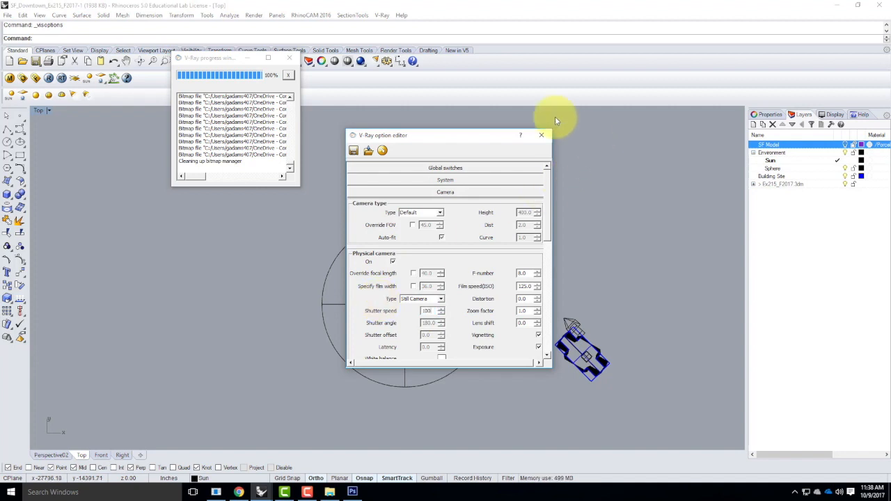
{"action": "left_click", "coordinate": [544, 137]}
{"action": "left_click", "coordinate": [50, 78]}
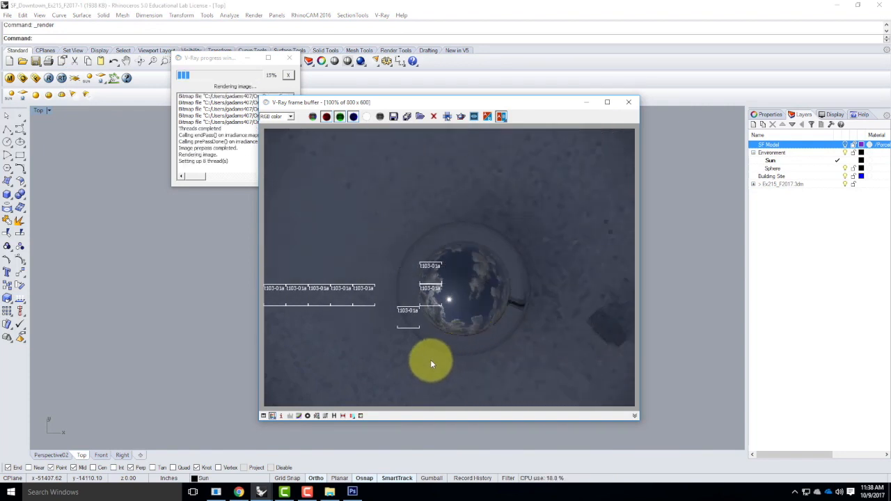
{"action": "left_click", "coordinate": [629, 102]}
Move the sphere straight down about 1560 inches in Perspective02, then render that view zoomed in on the tower and sphere.
{"action": "double_click", "coordinate": [40, 110]}
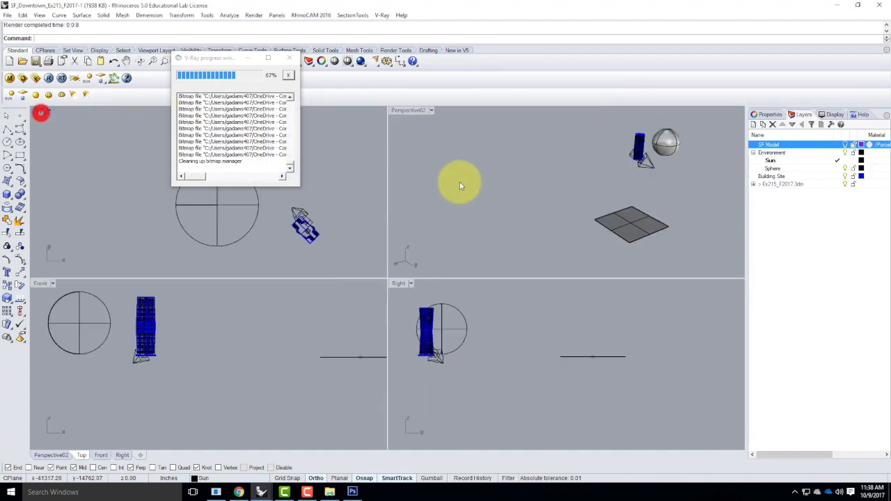
{"action": "double_click", "coordinate": [419, 110]}
{"action": "left_click", "coordinate": [520, 228]}
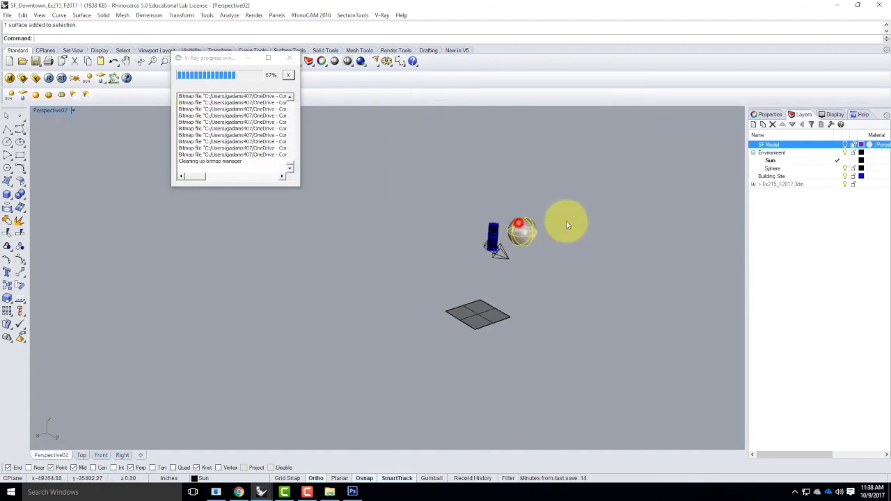
{"action": "type", "text": "Mov"}
{"action": "key", "text": "Return"}
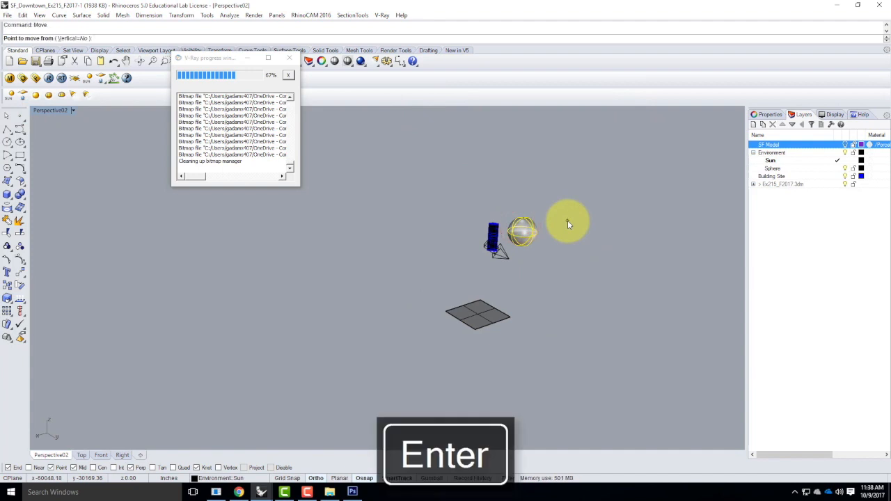
{"action": "left_click", "coordinate": [575, 227]}
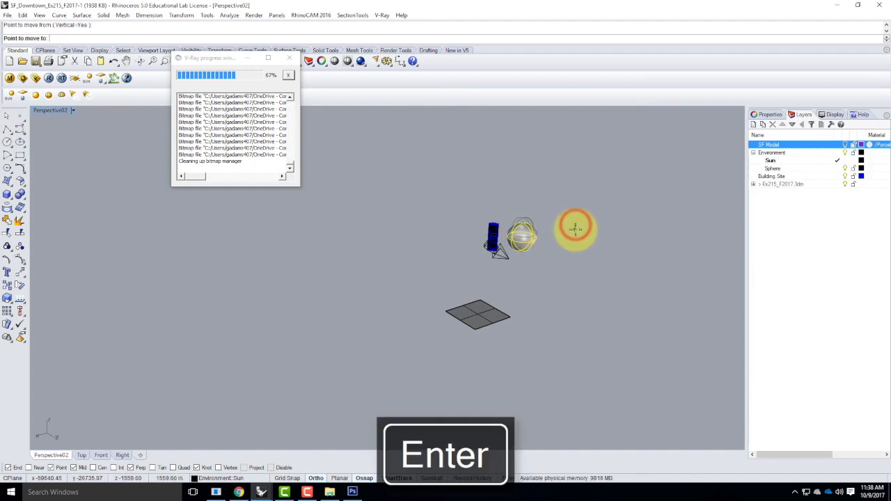
{"action": "scroll", "coordinate": [539, 225], "scroll_direction": "up", "scroll_amount": 10}
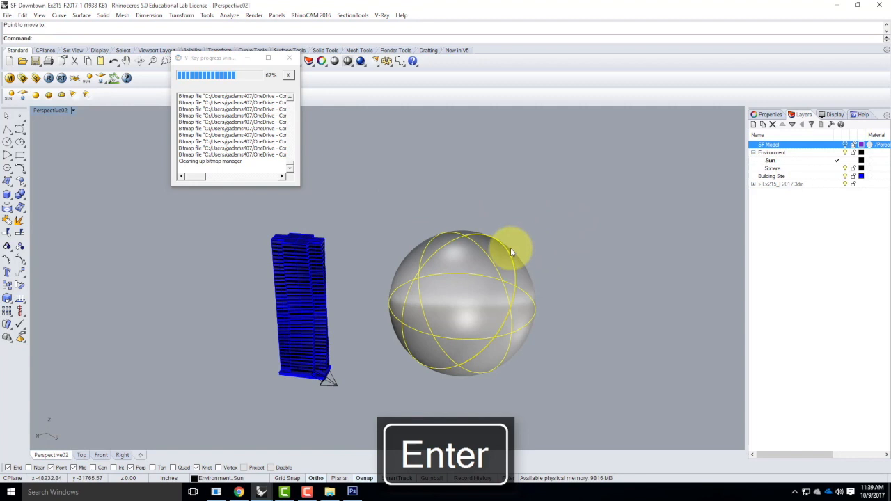
{"action": "left_click", "coordinate": [47, 80]}
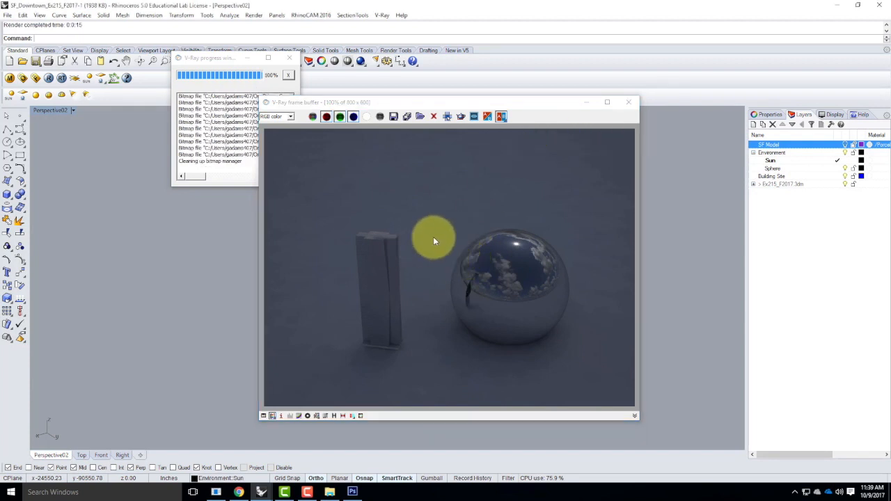
{"action": "left_click", "coordinate": [626, 103]}
Move the sunlight from the tower's base up to its top corner and deselect it.
{"action": "left_click", "coordinate": [333, 388]}
{"action": "right_click_drag", "start_coordinate": [306, 365], "coordinate": [368, 370]}
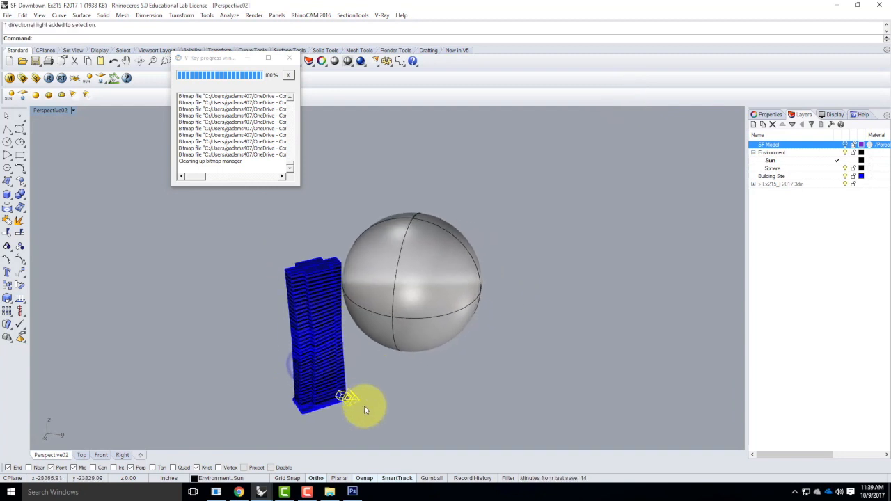
{"action": "key", "text": "Return"}
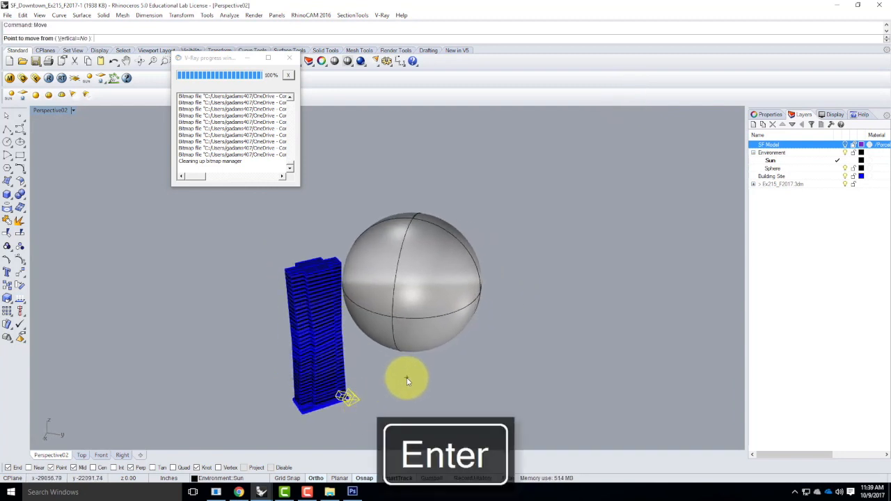
{"action": "left_click", "coordinate": [350, 401]}
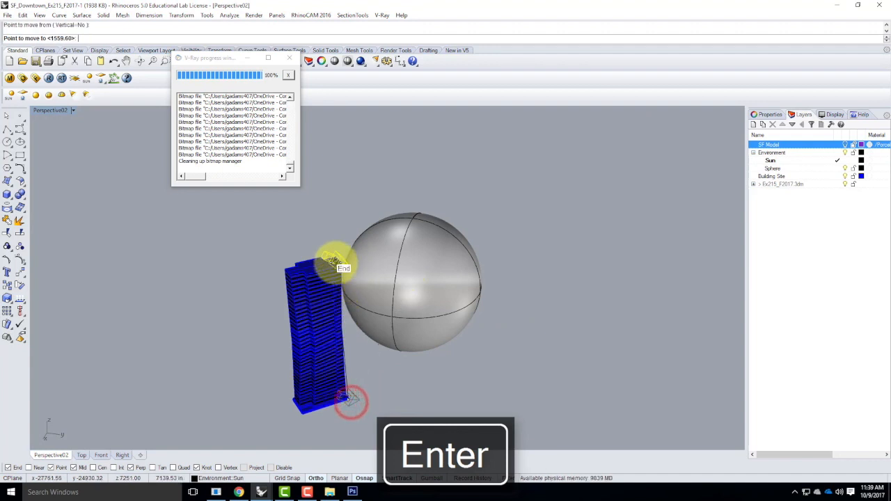
{"action": "left_click", "coordinate": [348, 261]}
{"action": "key", "text": "Escape"}
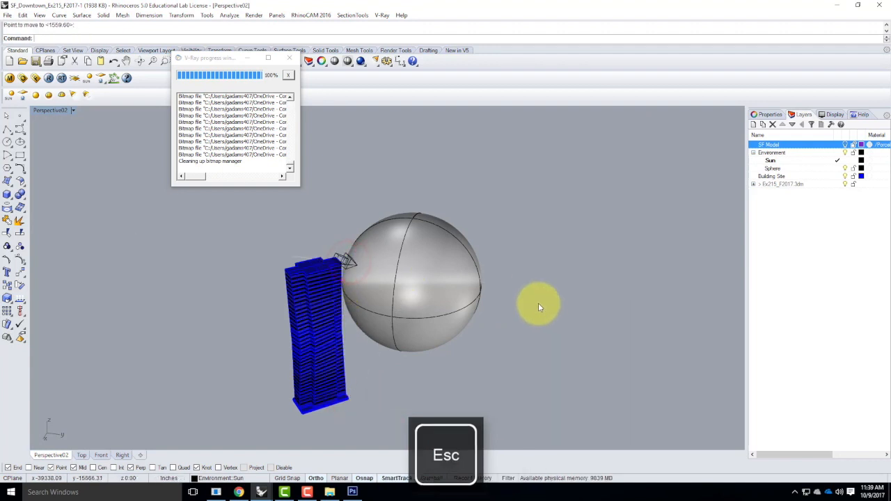
Inspect the V-Ray sun properties of the sunlight at the tower's top and deselect it.
{"action": "left_click", "coordinate": [349, 261]}
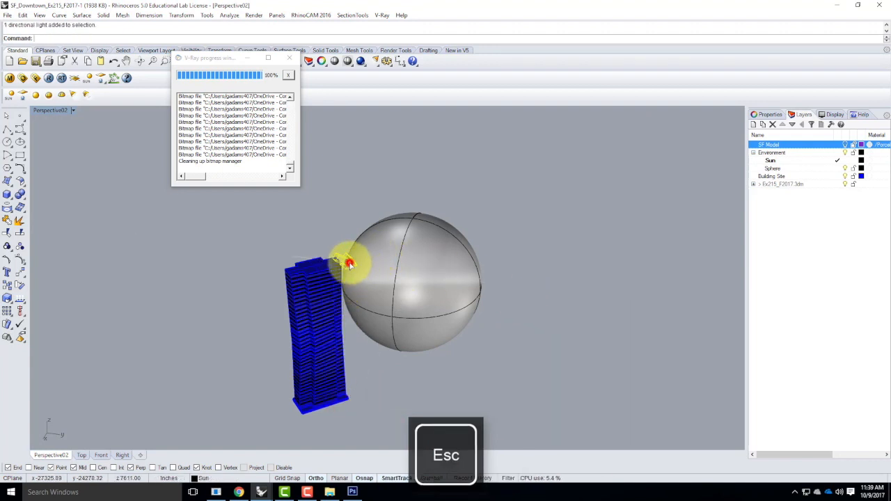
{"action": "left_click", "coordinate": [769, 115]}
{"action": "left_click", "coordinate": [783, 128]}
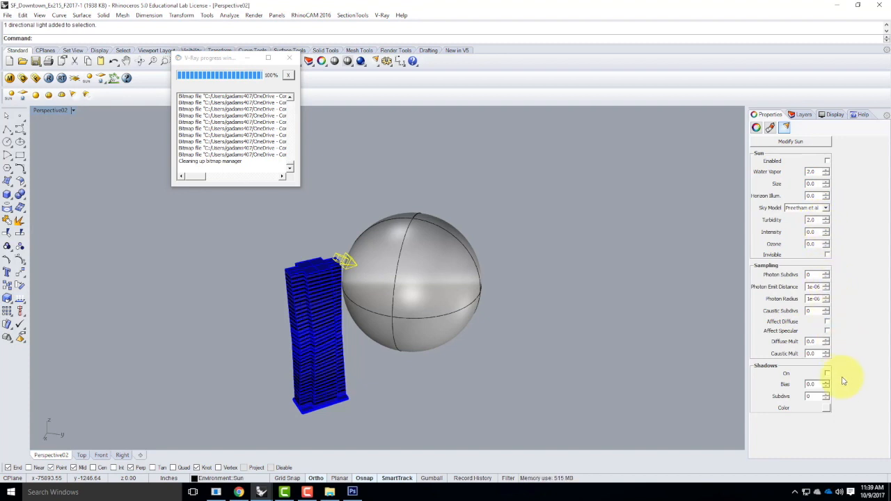
{"action": "left_click", "coordinate": [591, 293]}
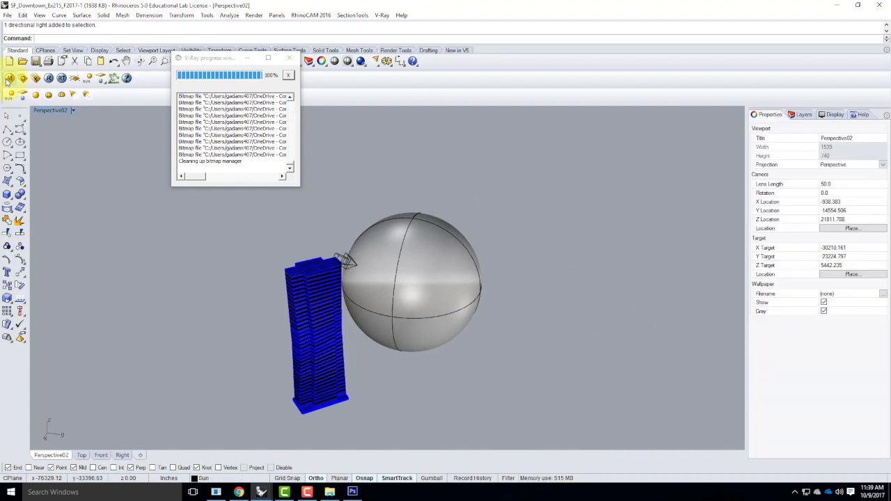
Create a new sunlight with the existing sun settings at the tower's opposite top corner and delete the old sunlight.
{"action": "left_click", "coordinate": [87, 78]}
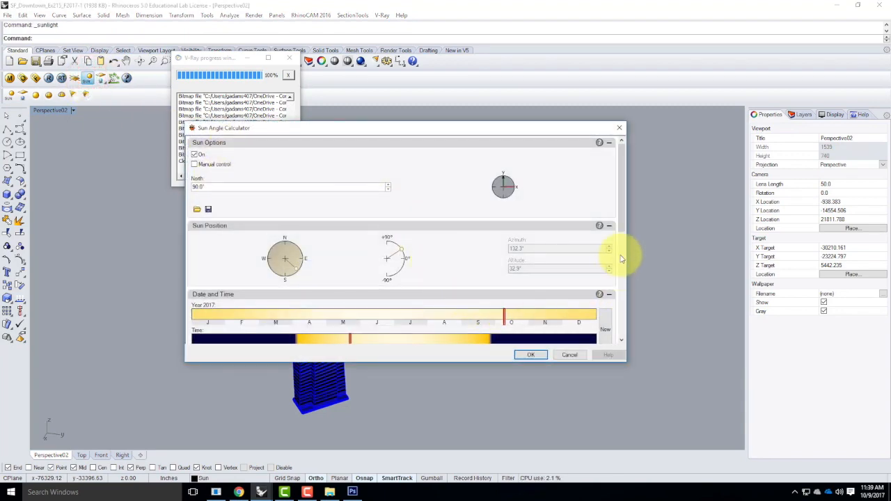
{"action": "mouse_move", "coordinate": [622, 229]}
{"action": "left_mouse_down"}
{"action": "mouse_move", "coordinate": [628, 337]}
{"action": "mouse_move", "coordinate": [630, 221]}
{"action": "left_mouse_up"}
{"action": "left_click", "coordinate": [532, 354]}
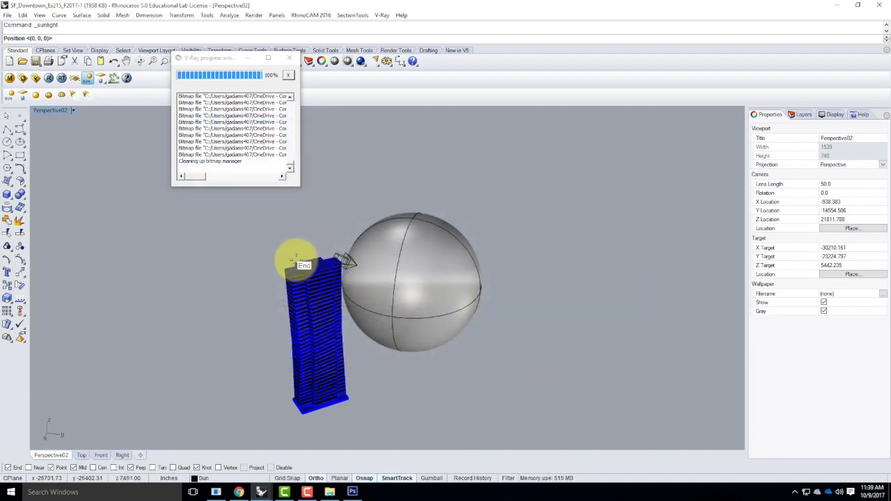
{"action": "left_click", "coordinate": [282, 266]}
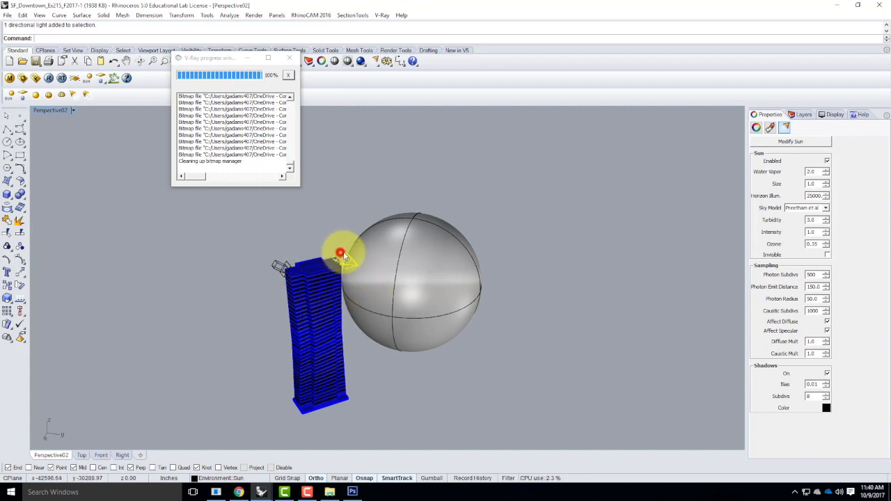
{"action": "key", "text": "Delete"}
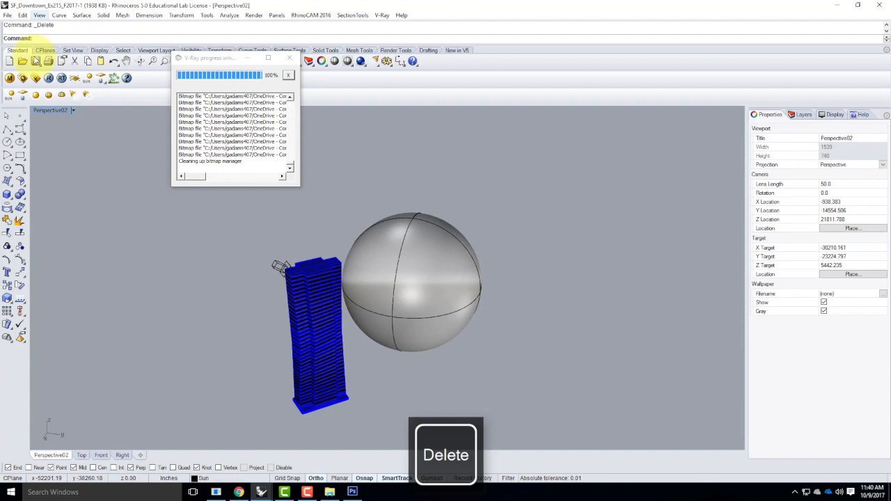
Hide the Building Site layer and test-render the Perspective02 view, closing the frame buffer.
{"action": "left_click", "coordinate": [49, 79]}
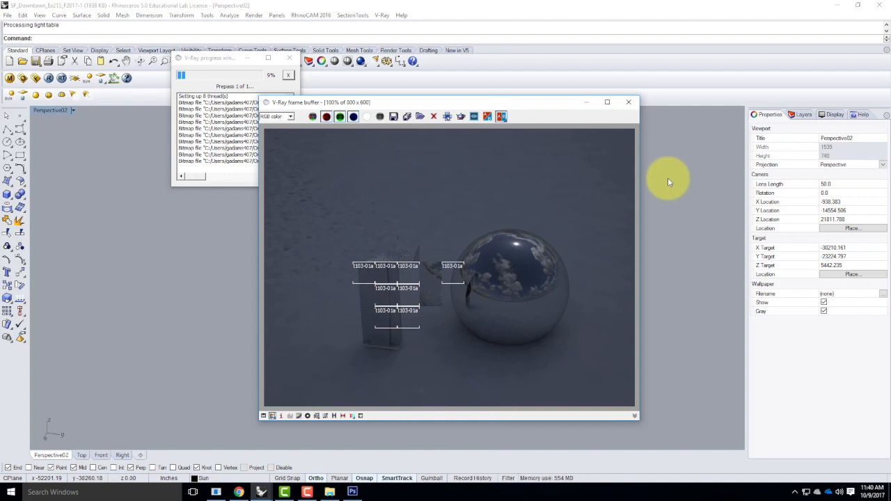
{"action": "left_click", "coordinate": [632, 103]}
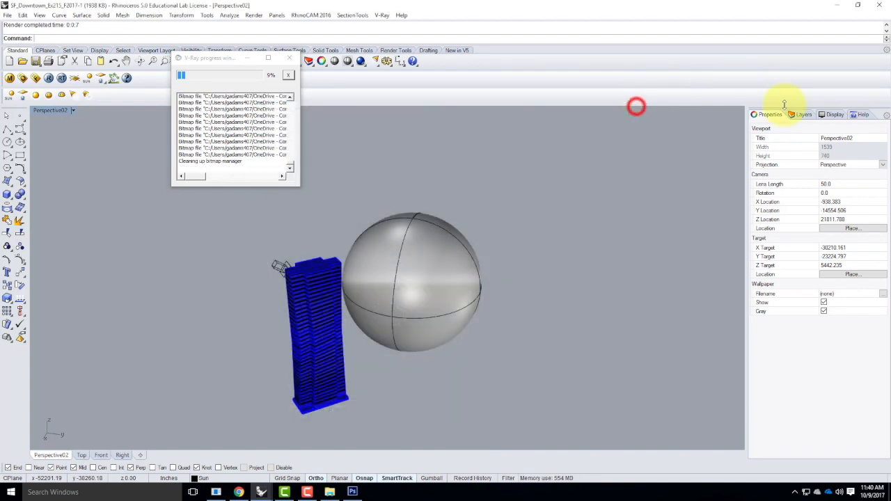
{"action": "left_click", "coordinate": [797, 114]}
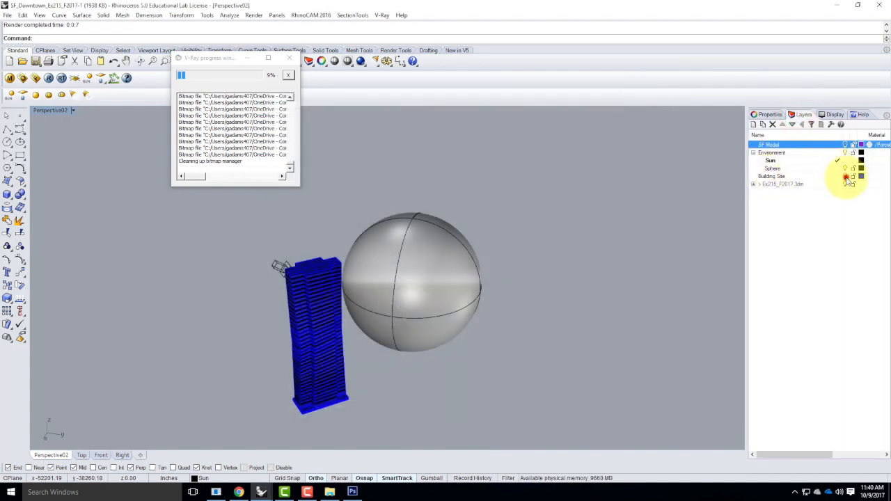
{"action": "left_click", "coordinate": [846, 176]}
{"action": "left_click", "coordinate": [49, 78]}
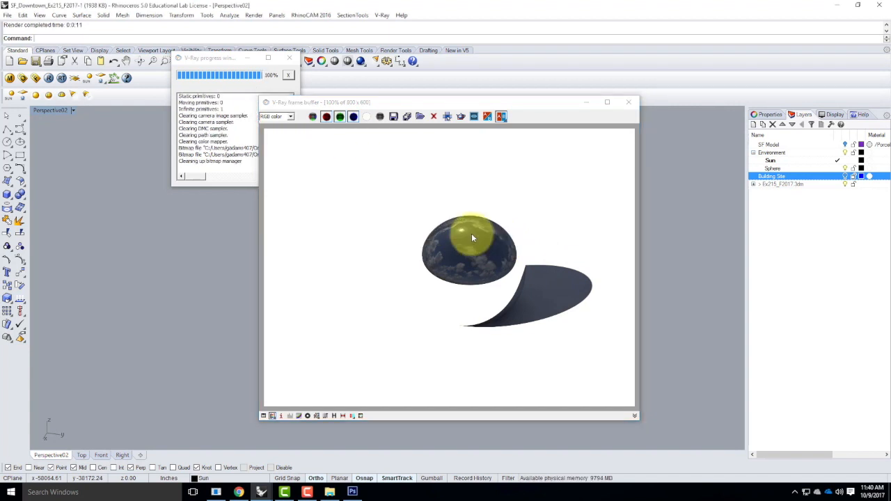
{"action": "left_click", "coordinate": [629, 103]}
Switch to the maximized Top view and render the sphere and its shadow.
{"action": "double_click", "coordinate": [40, 109]}
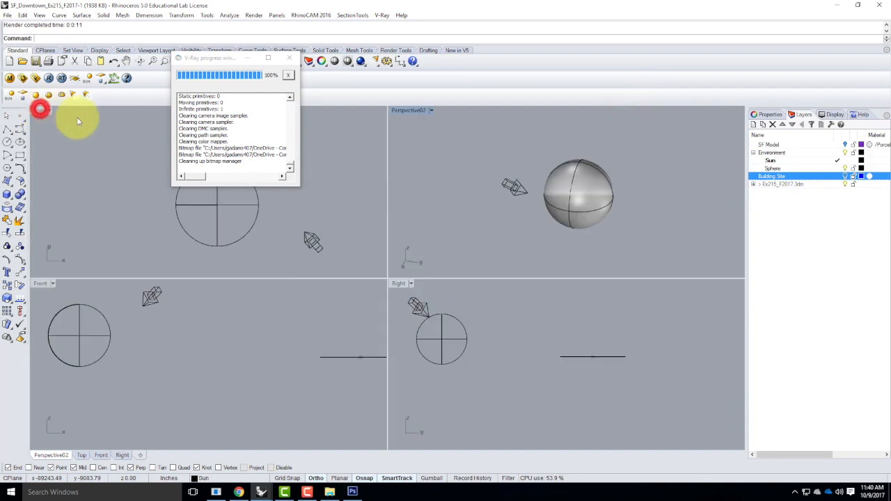
{"action": "double_click", "coordinate": [39, 110]}
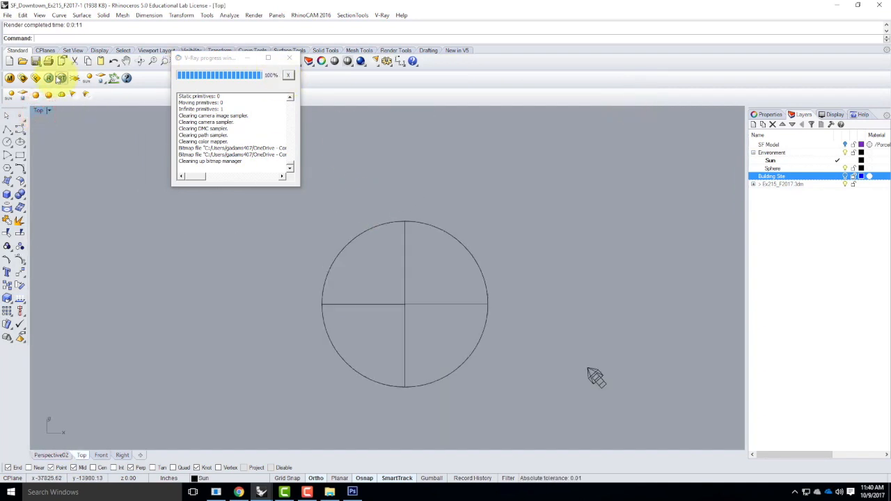
{"action": "left_click", "coordinate": [49, 78]}
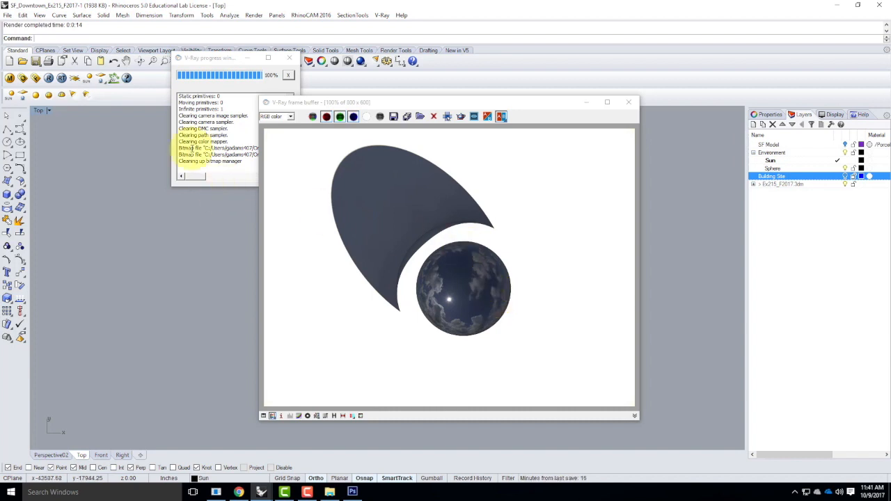
Open the reflection/refraction background texture's UVW settings in the V-Ray environment options.
{"action": "left_click", "coordinate": [22, 78]}
{"action": "left_click", "coordinate": [432, 190]}
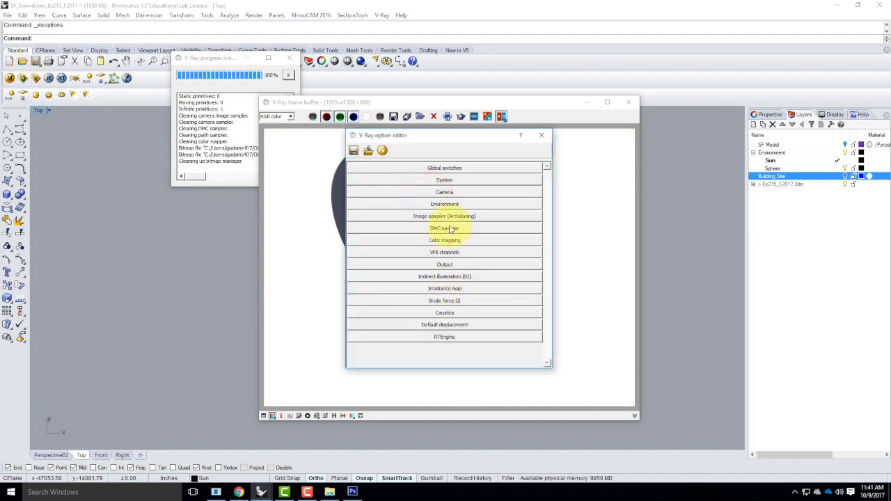
{"action": "left_click", "coordinate": [446, 204]}
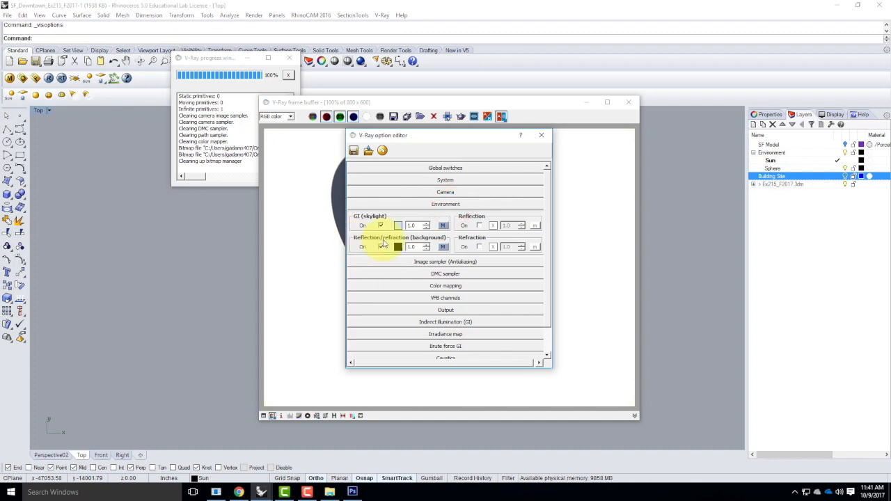
{"action": "left_click", "coordinate": [442, 247]}
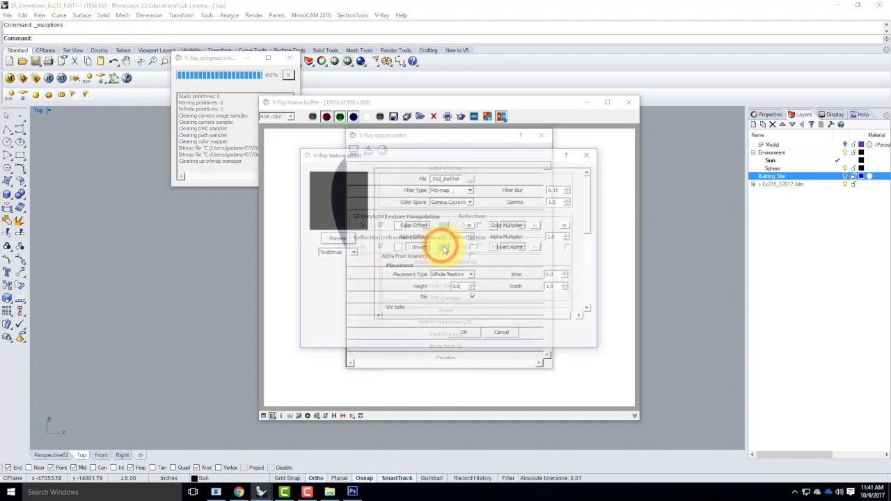
{"action": "left_click_drag", "start_coordinate": [591, 192], "coordinate": [589, 268]}
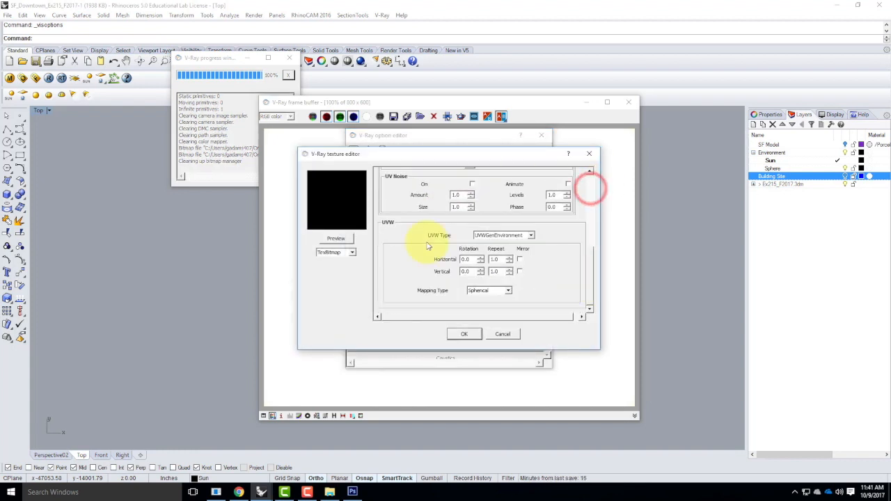
Try vertical rotations of 45 and 90 for the background texture and preview it.
{"action": "double_click", "coordinate": [473, 271]}
{"action": "left_click_drag", "start_coordinate": [478, 155], "coordinate": [478, 192]}
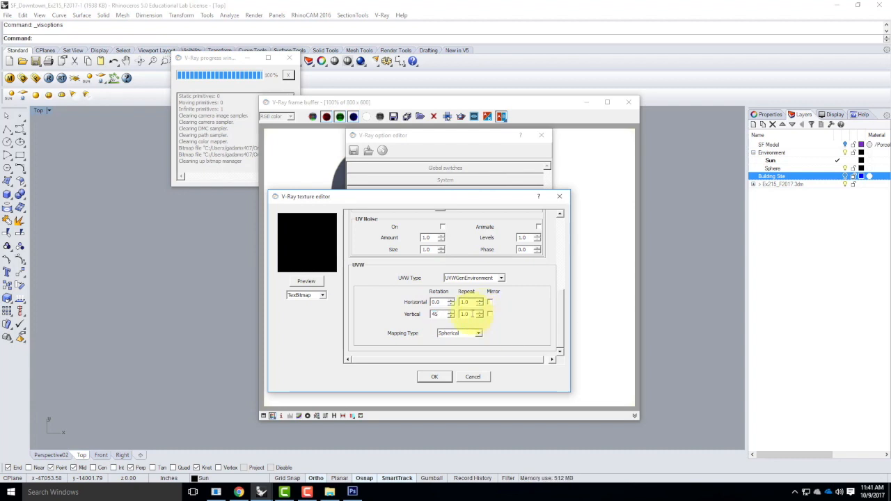
{"action": "left_click", "coordinate": [445, 314]}
{"action": "type", "text": "90"}
{"action": "left_click", "coordinate": [306, 281]}
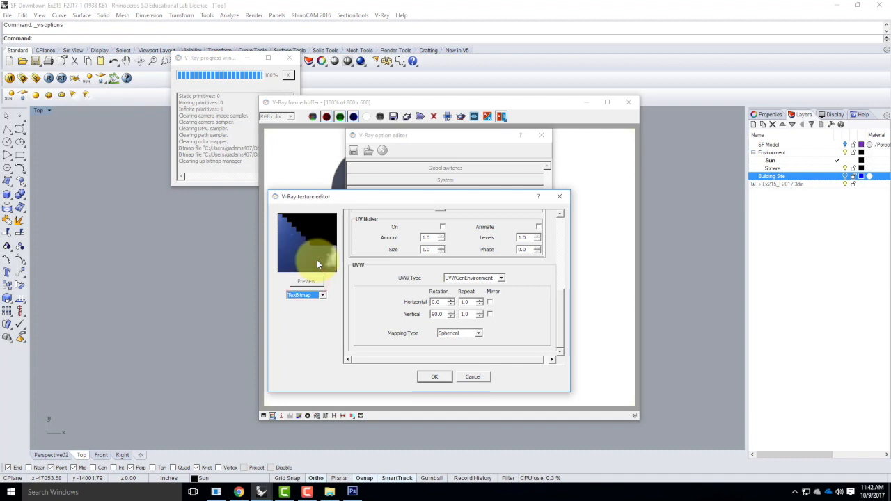
Set the background texture's vertical rotation to 0 and horizontal rotation to 90, preview it and accept the texture settings.
{"action": "left_click", "coordinate": [443, 314]}
{"action": "type", "text": "0"}
{"action": "key", "text": "Tab"}
{"action": "left_click_drag", "start_coordinate": [439, 302], "coordinate": [420, 294]}
{"action": "type", "text": "90"}
{"action": "key", "text": "Tab"}
{"action": "left_click", "coordinate": [306, 281]}
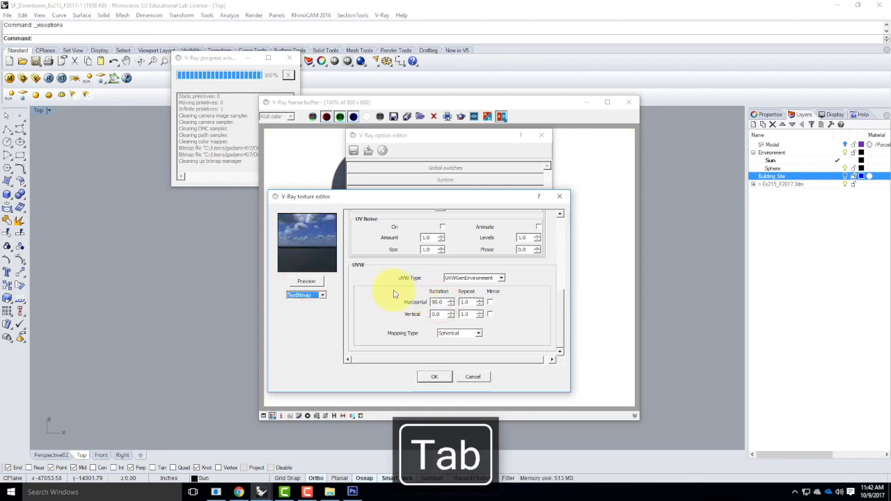
{"action": "left_click", "coordinate": [444, 377]}
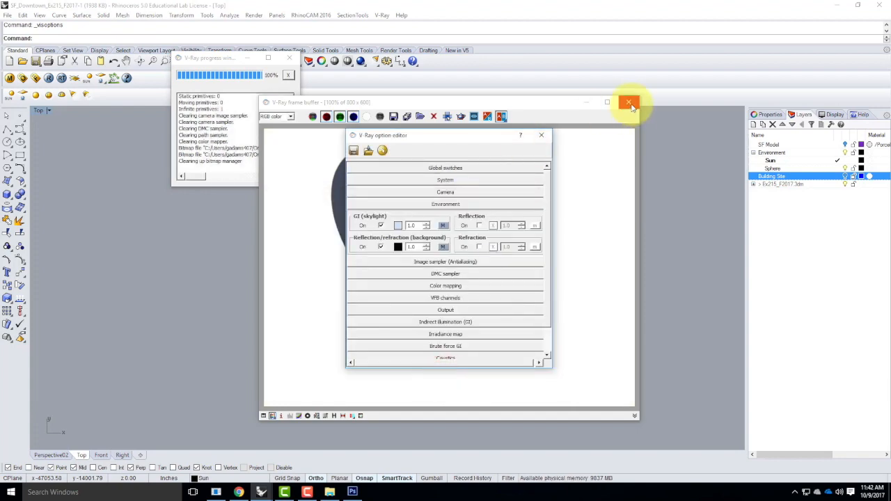
Render the sphere in the Top view to check the sky reflection against the shadow direction.
{"action": "left_click", "coordinate": [630, 102]}
{"action": "left_click", "coordinate": [49, 78]}
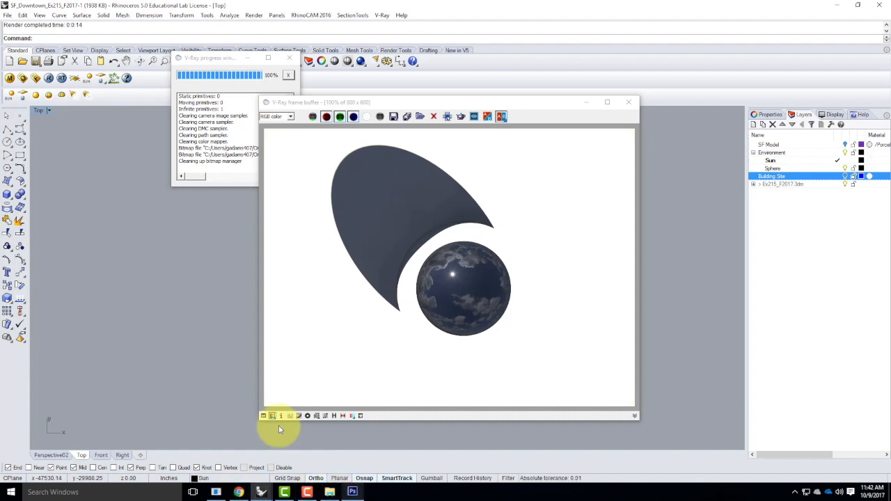
Set the reflection/refraction background texture's horizontal rotation to 270 and accept the texture settings.
{"action": "left_click", "coordinate": [22, 77]}
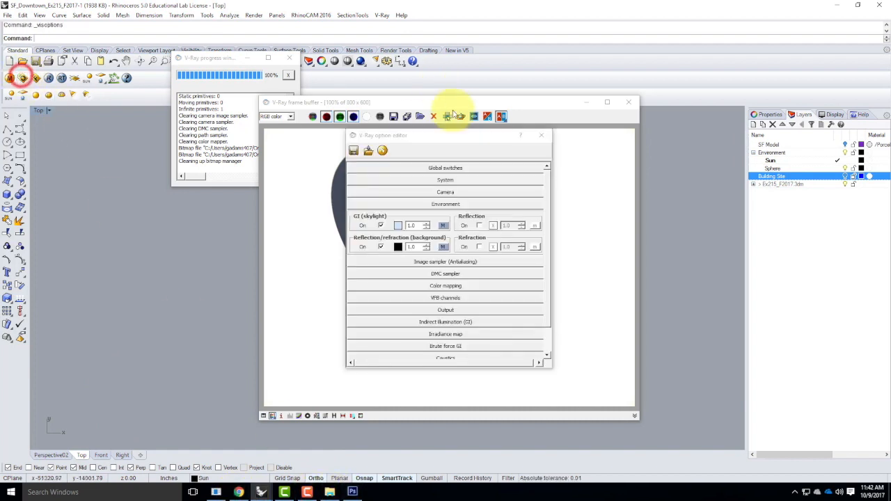
{"action": "left_click", "coordinate": [443, 246]}
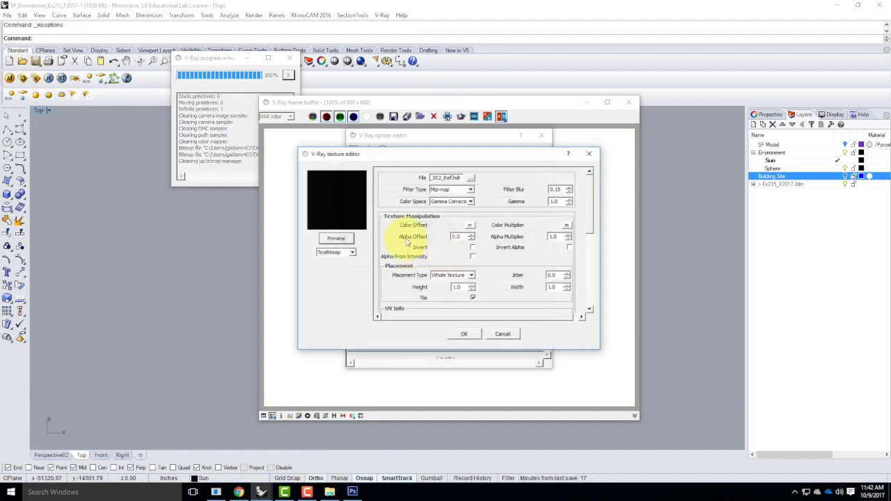
{"action": "left_click_drag", "start_coordinate": [591, 213], "coordinate": [592, 296]}
{"action": "double_click", "coordinate": [470, 259]}
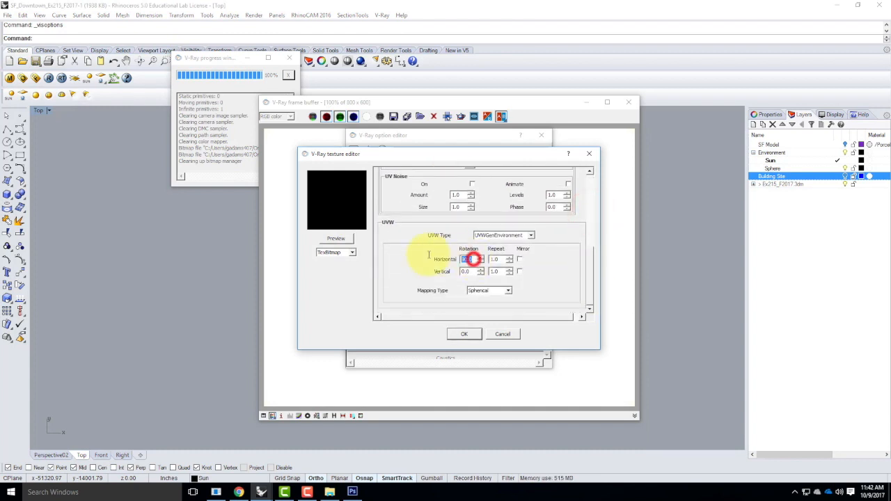
{"action": "type", "text": "270"}
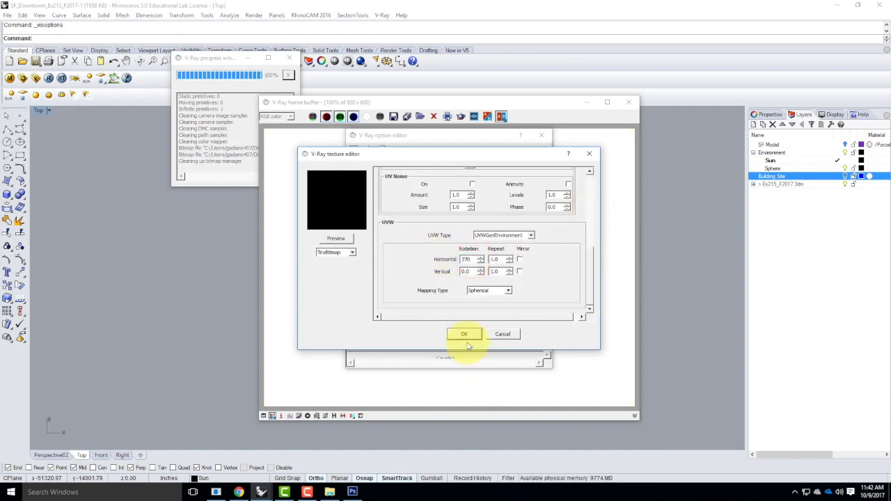
{"action": "left_click", "coordinate": [466, 336]}
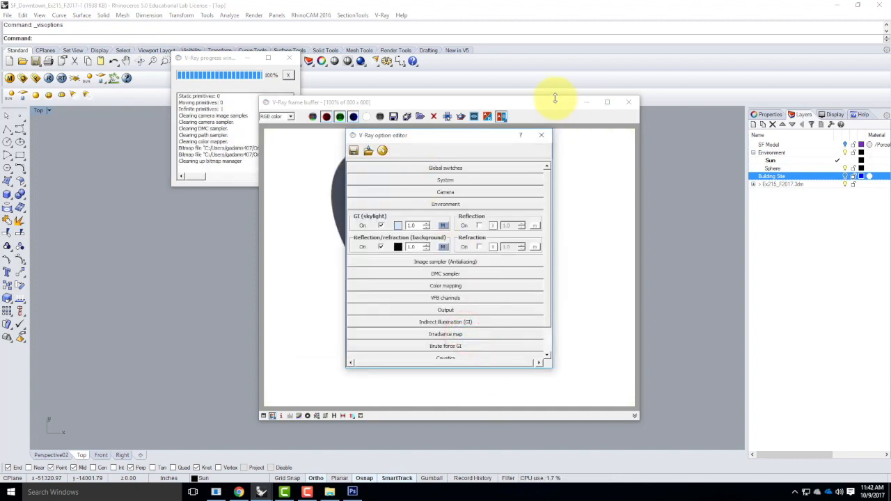
Render the Top view again to compare the rotated sky reflection with the sphere's shadow, and close the rendered image.
{"action": "left_click", "coordinate": [549, 103]}
{"action": "left_click", "coordinate": [45, 78]}
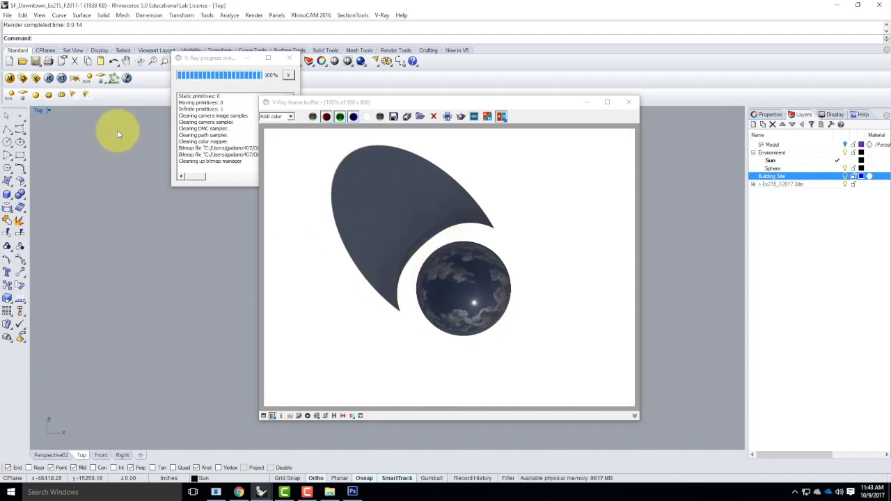
{"action": "left_click", "coordinate": [629, 101]}
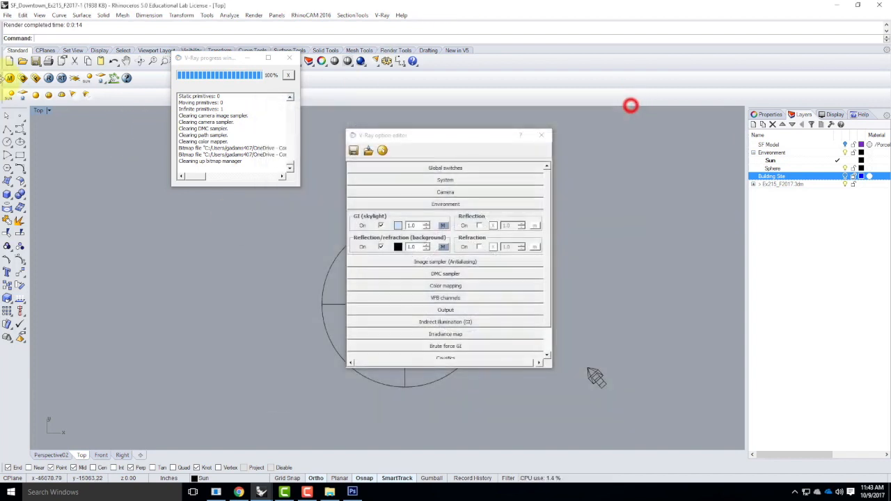
Check the GI skylight texture's horizontal rotation in the V-Ray environment options and leave its settings unchanged.
{"action": "left_click", "coordinate": [23, 78]}
{"action": "left_click", "coordinate": [443, 246]}
{"action": "left_click", "coordinate": [502, 328]}
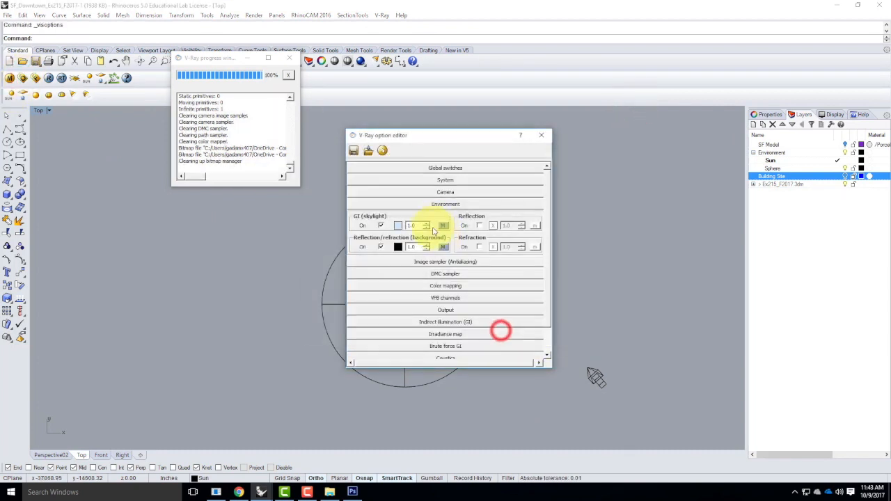
{"action": "left_click", "coordinate": [443, 226]}
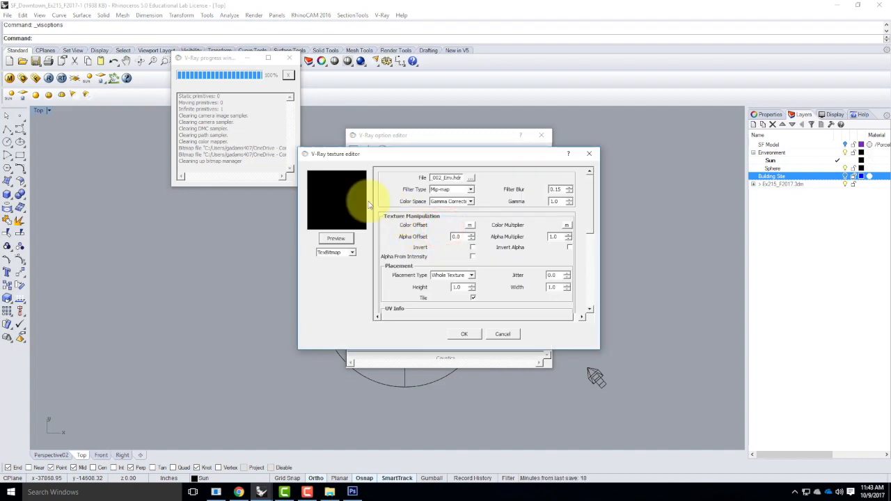
{"action": "left_click", "coordinate": [589, 154]}
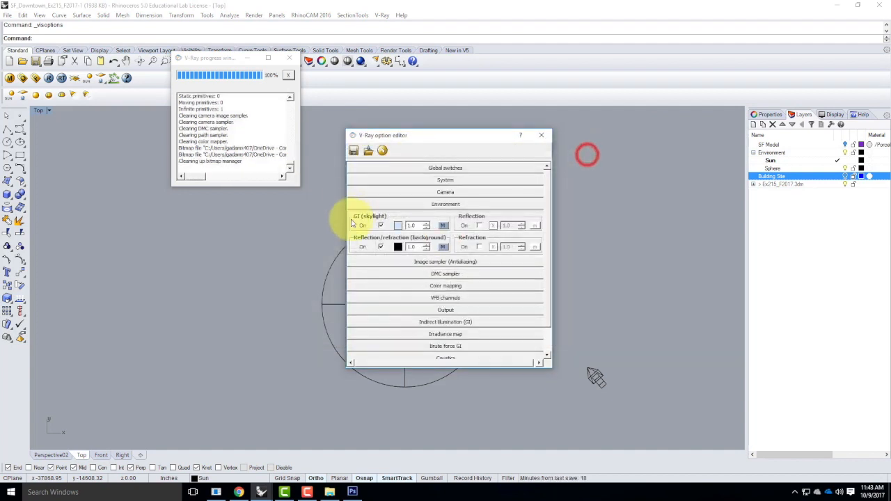
{"action": "left_click", "coordinate": [443, 225]}
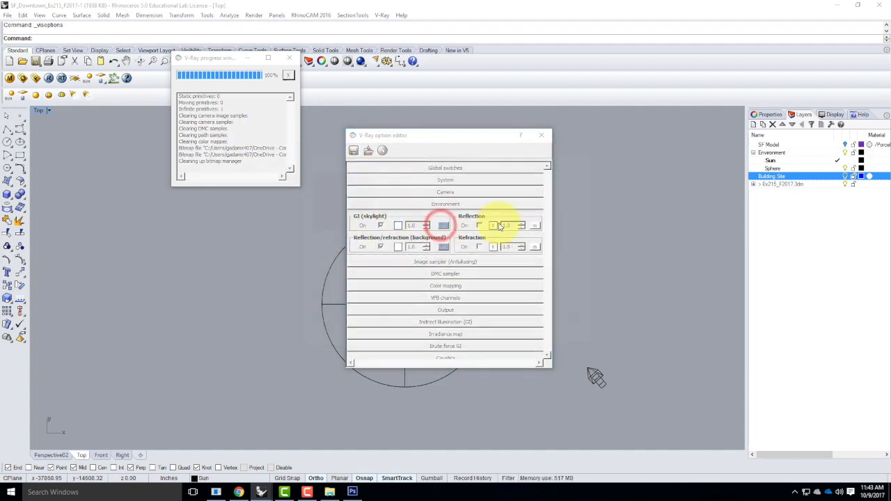
{"action": "left_click_drag", "start_coordinate": [589, 215], "coordinate": [587, 308]}
{"action": "left_click", "coordinate": [470, 259]}
{"action": "left_click_drag", "start_coordinate": [470, 259], "coordinate": [432, 257]}
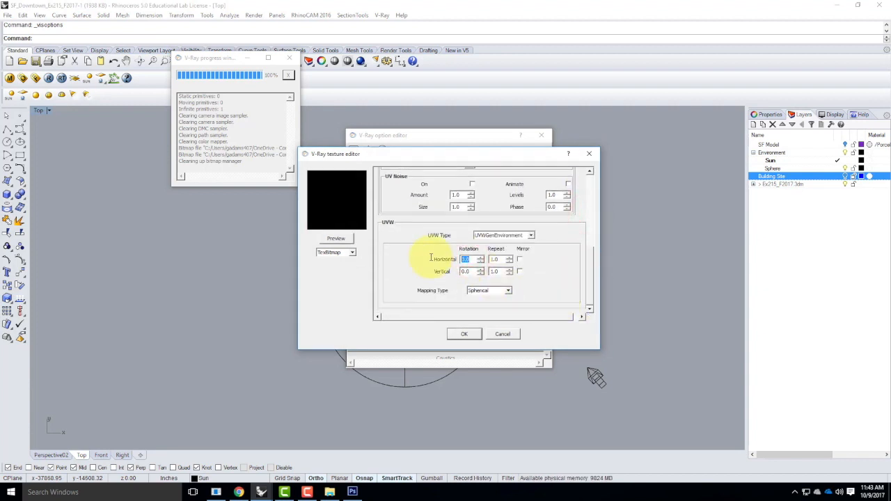
{"action": "left_click", "coordinate": [503, 334]}
Set the reflection/refraction background texture's horizontal rotation to 0, accept it and close the V-Ray options.
{"action": "left_click", "coordinate": [445, 247]}
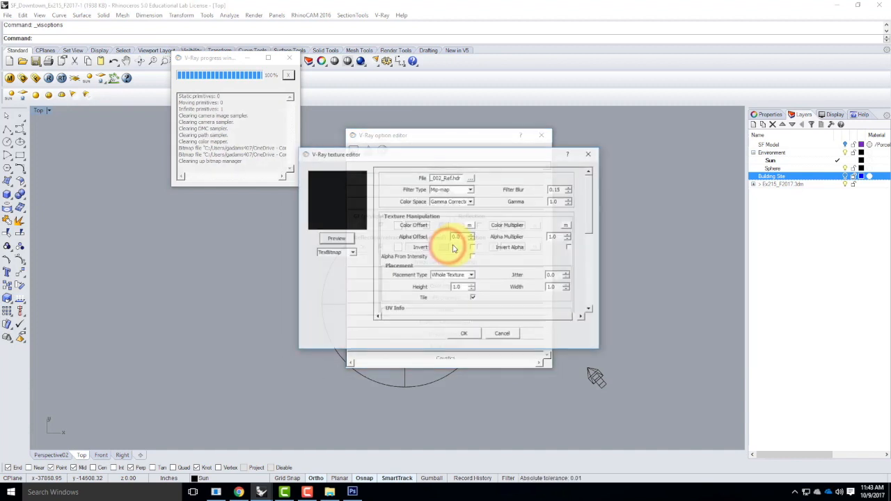
{"action": "left_click_drag", "start_coordinate": [591, 214], "coordinate": [589, 299]}
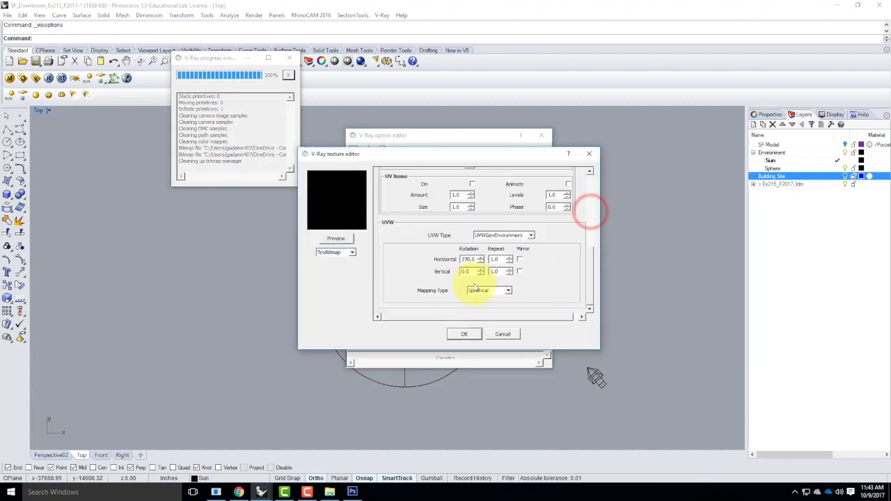
{"action": "double_click", "coordinate": [469, 259]}
{"action": "type", "text": "0"}
{"action": "left_click", "coordinate": [464, 338]}
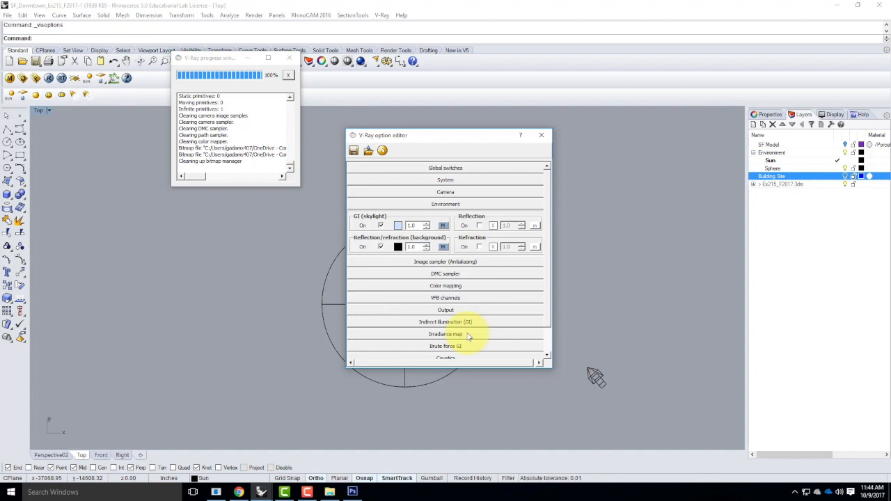
{"action": "left_click", "coordinate": [541, 135]}
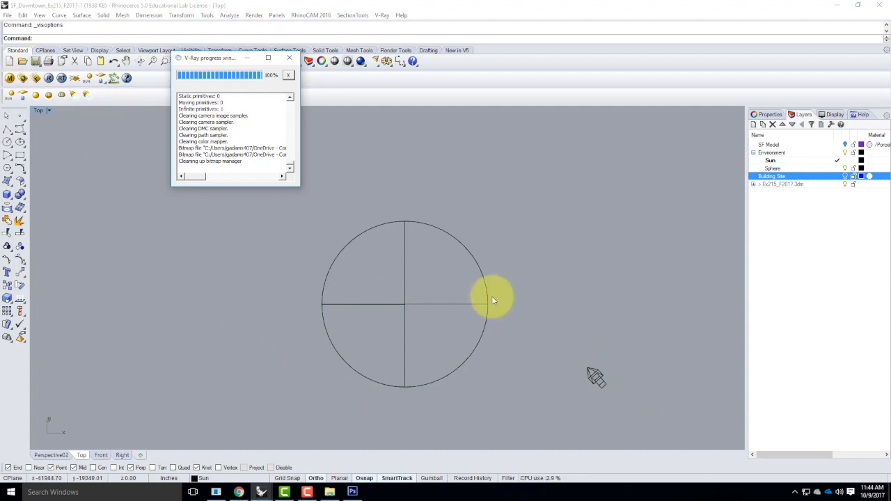
Open the sun light's angle calculator, turn off manual control and choose San Francisco, CA, USA as the location.
{"action": "left_click", "coordinate": [599, 376]}
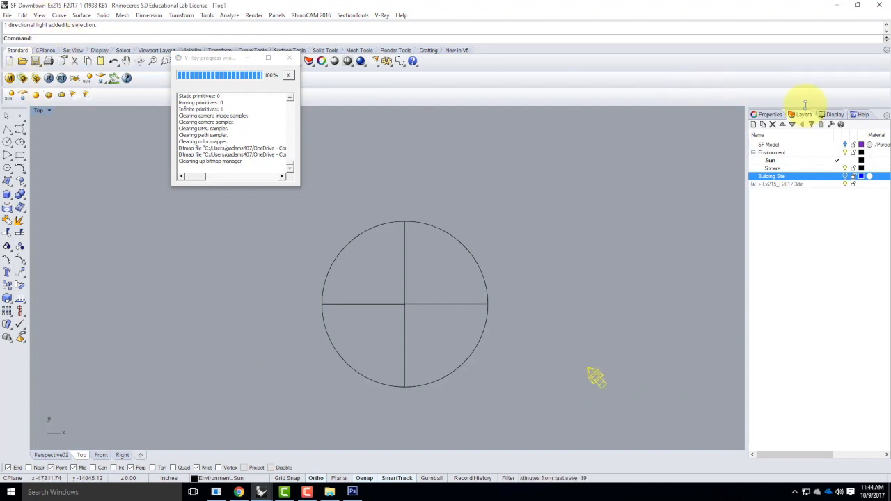
{"action": "left_click", "coordinate": [766, 114]}
{"action": "left_click", "coordinate": [791, 141]}
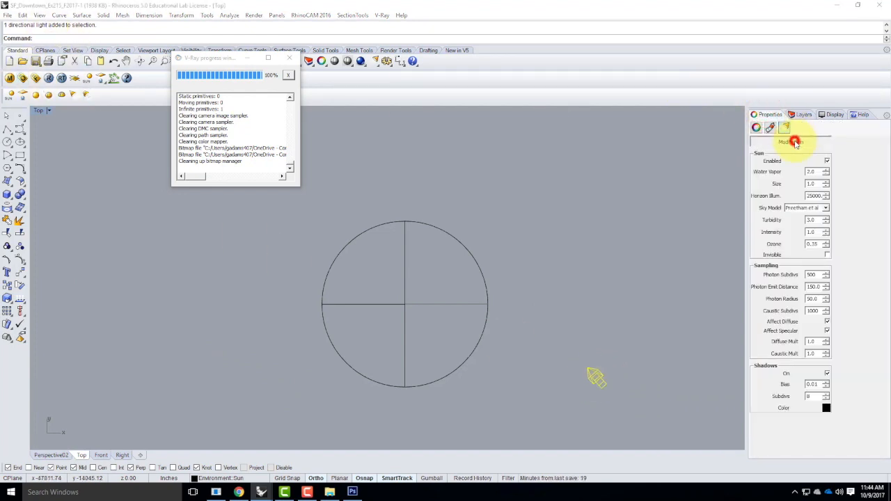
{"action": "left_click", "coordinate": [194, 165]}
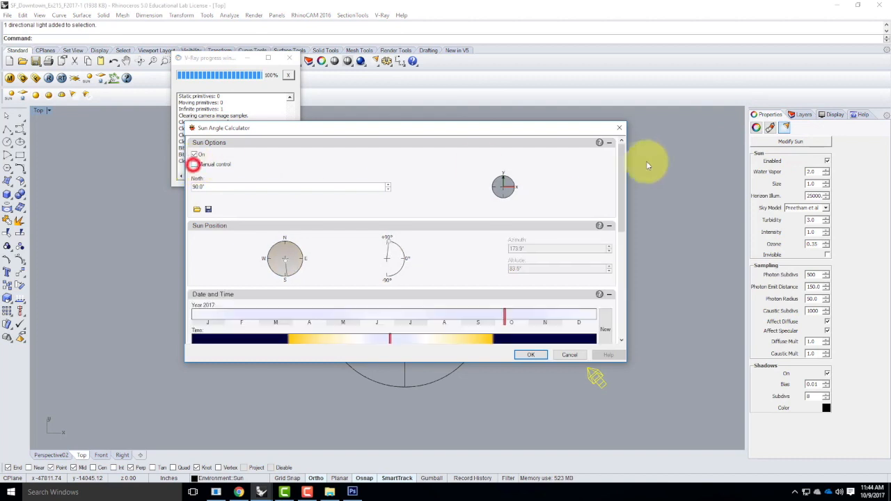
{"action": "left_click_drag", "start_coordinate": [624, 171], "coordinate": [617, 308]}
{"action": "left_click", "coordinate": [285, 304]}
{"action": "type", "text": "san fran"}
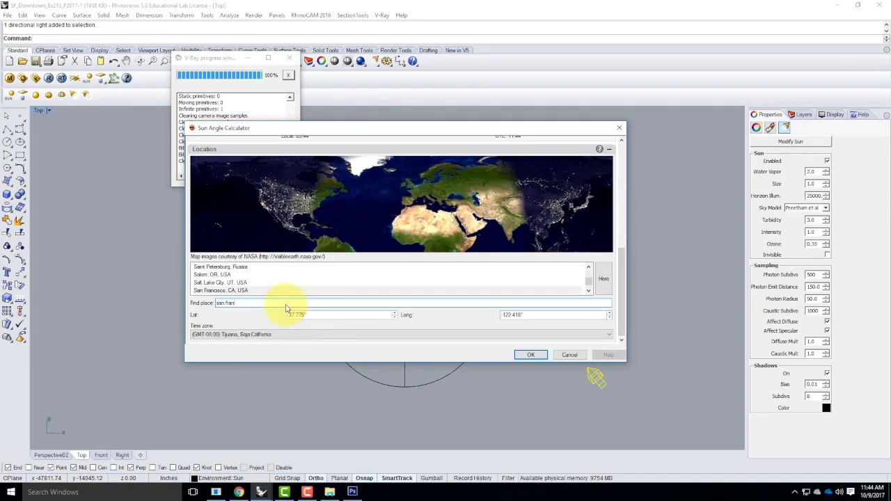
{"action": "left_click", "coordinate": [299, 290]}
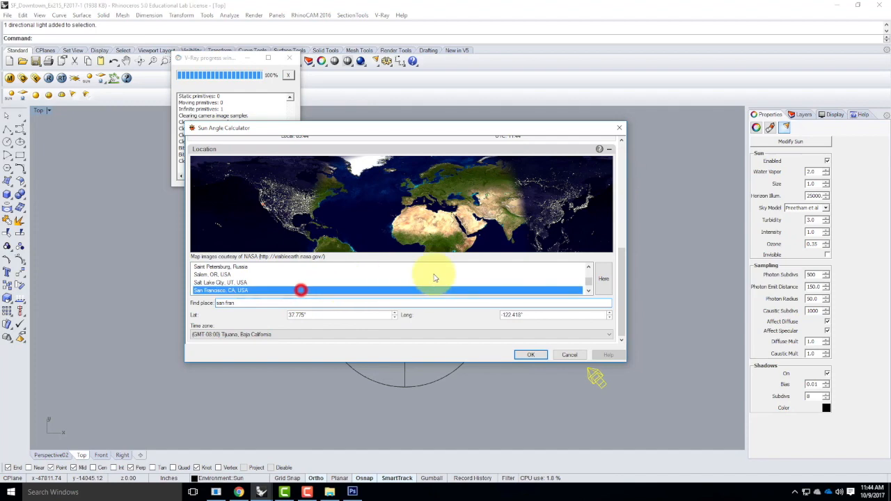
Set the sun's time of day to about 2:27 PM and accept the sun settings.
{"action": "left_click", "coordinate": [620, 275]}
{"action": "left_click", "coordinate": [351, 278]}
{"action": "left_click_drag", "start_coordinate": [351, 277], "coordinate": [435, 276]}
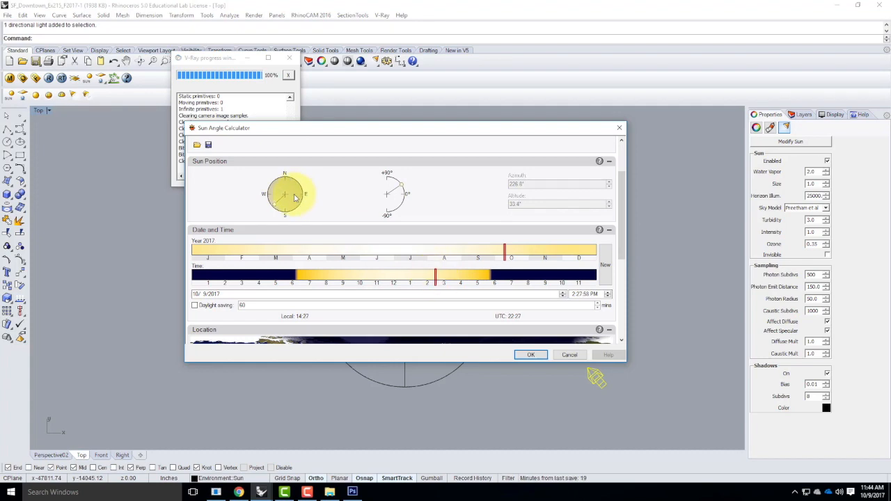
{"action": "left_click_drag", "start_coordinate": [332, 128], "coordinate": [639, 178]}
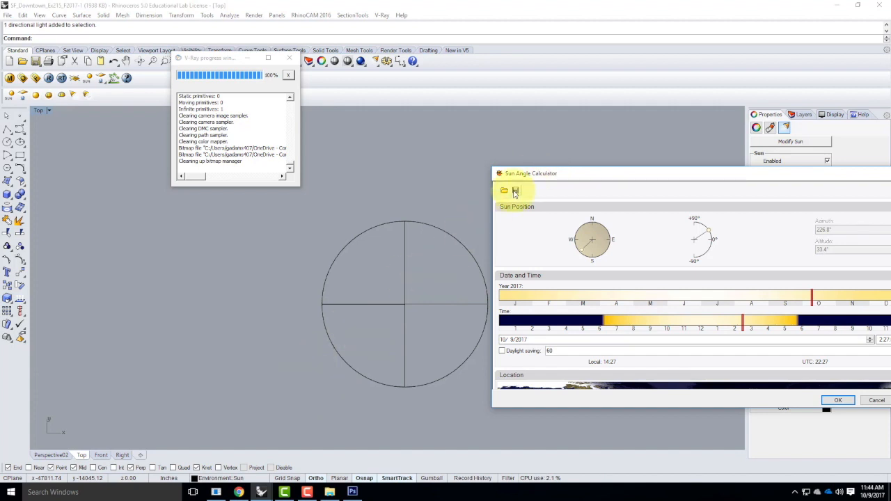
{"action": "left_click_drag", "start_coordinate": [627, 177], "coordinate": [355, 171]}
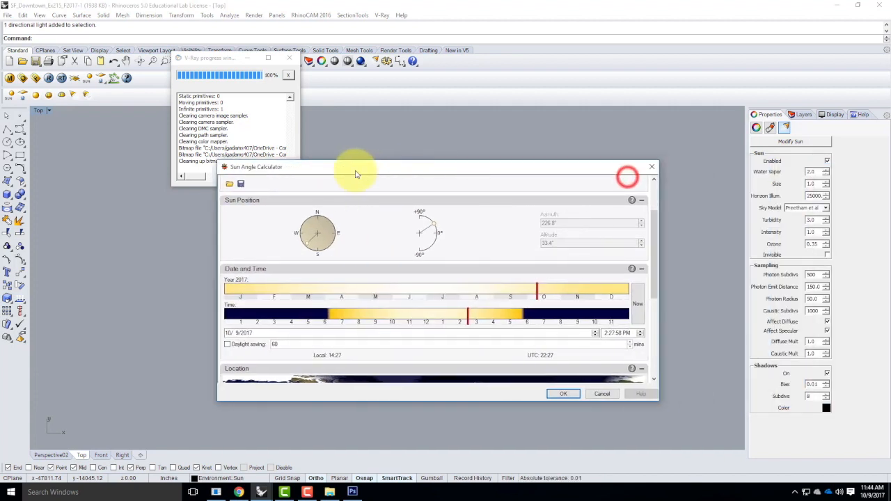
{"action": "left_click", "coordinate": [565, 395]}
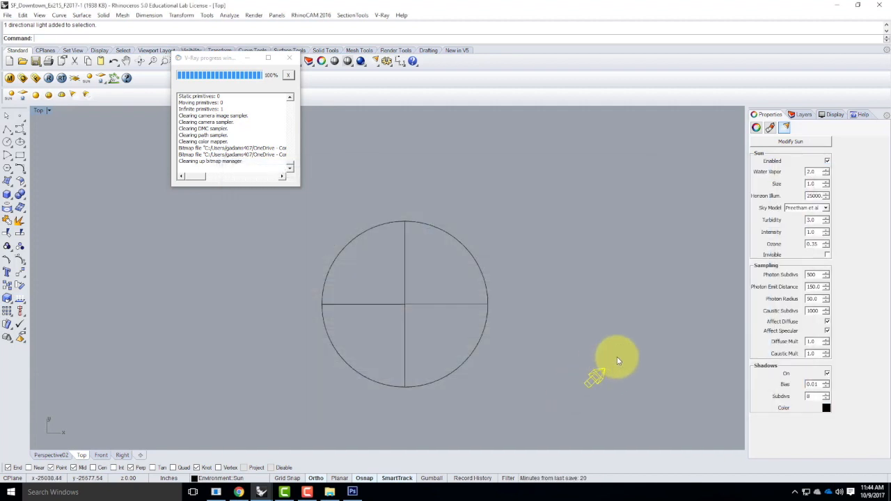
Render the sphere with the updated sun position, then close the rendered image and the progress window.
{"action": "left_click", "coordinate": [48, 78]}
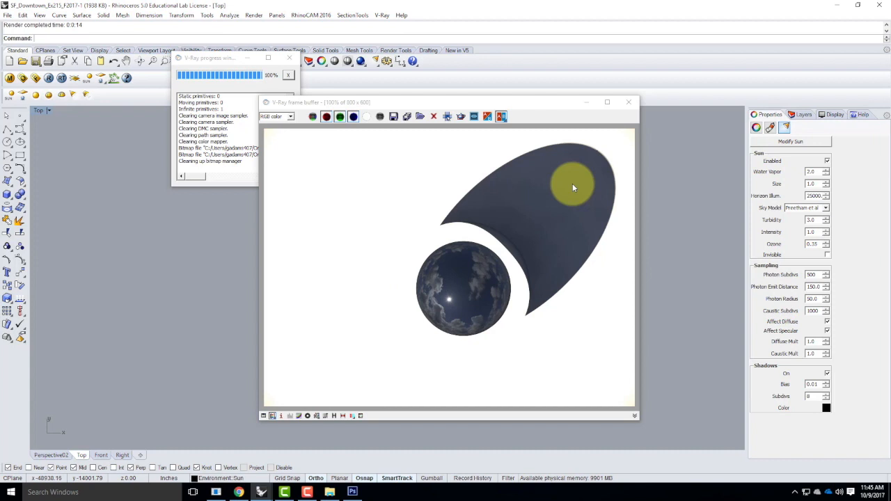
{"action": "left_click", "coordinate": [628, 103]}
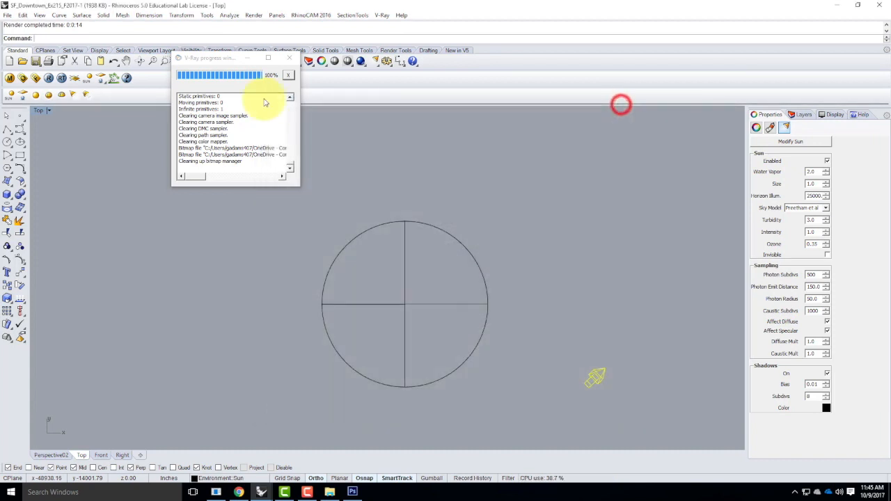
{"action": "left_click", "coordinate": [291, 60]}
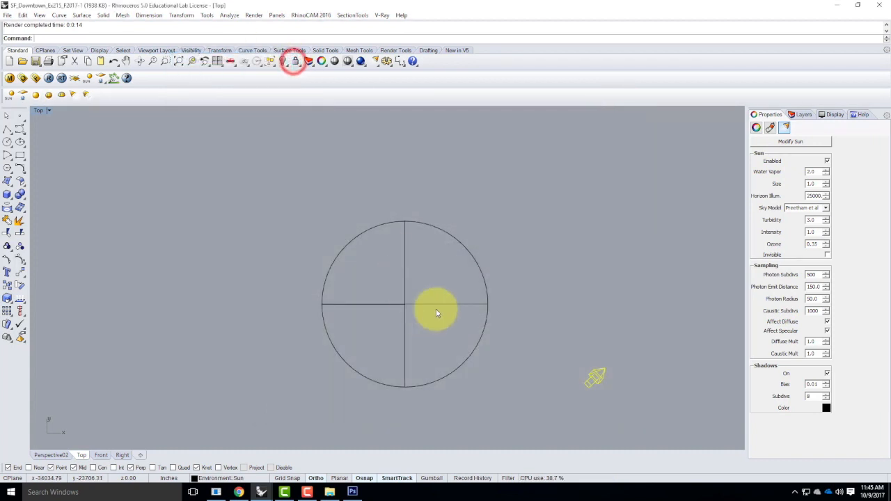
Move the chrome sphere and the remaining surface beneath it to the Sphere layer.
{"action": "left_click", "coordinate": [803, 114]}
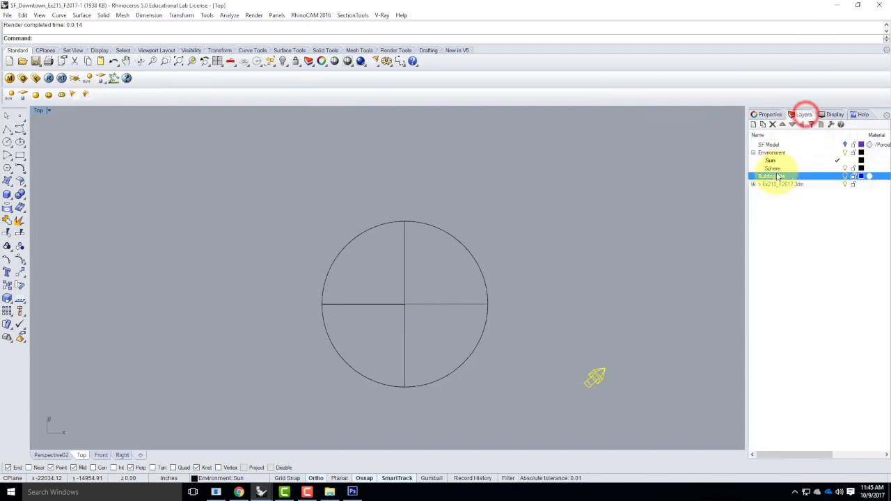
{"action": "left_click", "coordinate": [774, 168]}
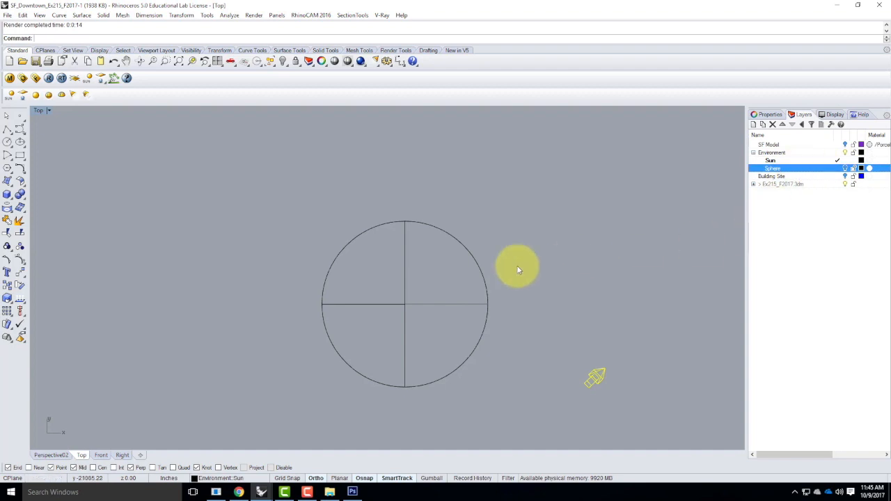
{"action": "left_click", "coordinate": [472, 255]}
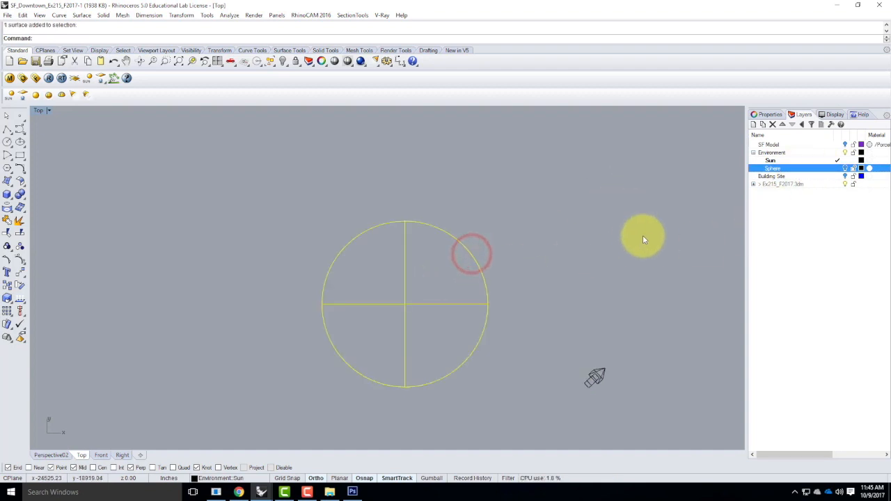
{"action": "right_click", "coordinate": [777, 168]}
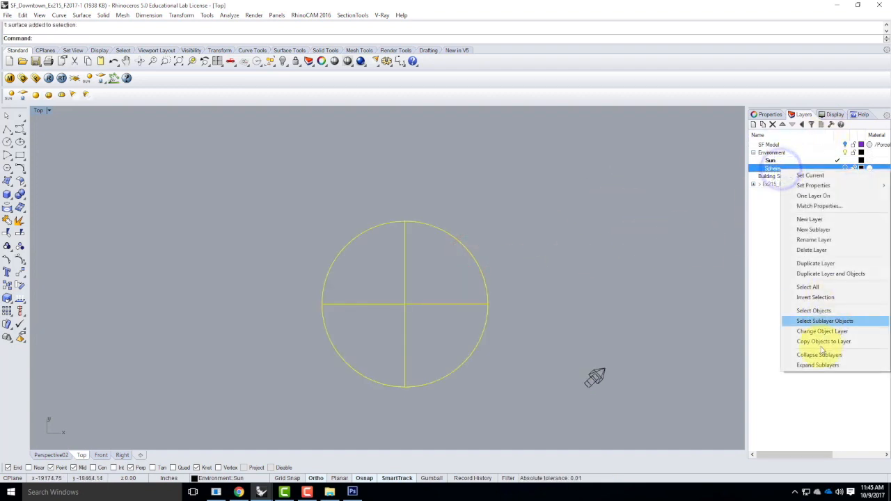
{"action": "left_click", "coordinate": [822, 331]}
{"action": "scroll", "coordinate": [389, 264], "scroll_direction": "down", "scroll_amount": 3}
{"action": "scroll", "coordinate": [389, 267], "scroll_direction": "down", "scroll_amount": 5}
{"action": "left_click", "coordinate": [449, 227]}
{"action": "right_click", "coordinate": [767, 169]}
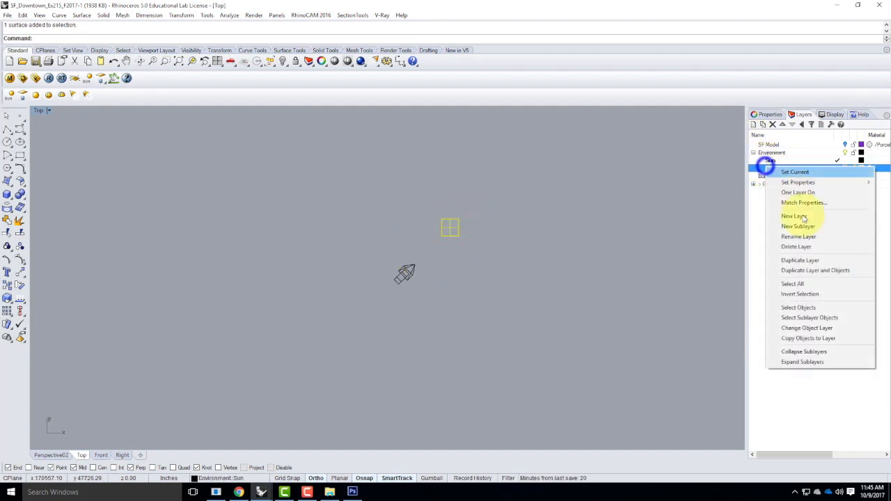
{"action": "left_click", "coordinate": [808, 327]}
Hide the Sphere layer and turn on the SF Model layer.
{"action": "scroll", "coordinate": [396, 273], "scroll_direction": "up", "scroll_amount": 8}
{"action": "left_click", "coordinate": [846, 144]}
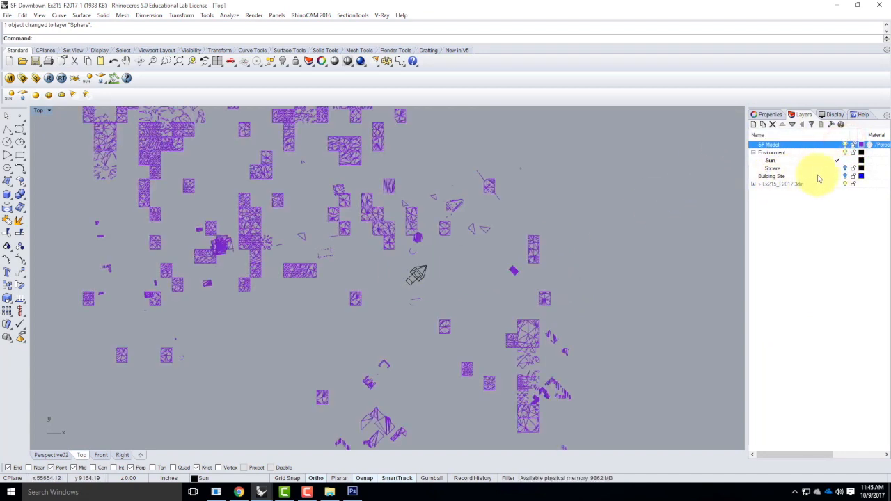
Turn on the Building Site layer and switch the Top viewport to the saved Perspective01 view.
{"action": "left_click", "coordinate": [843, 175]}
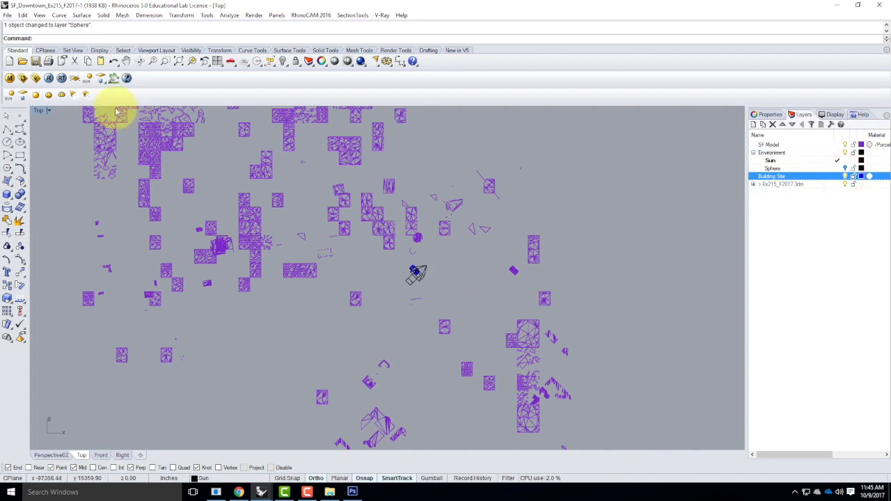
{"action": "left_click", "coordinate": [47, 110]}
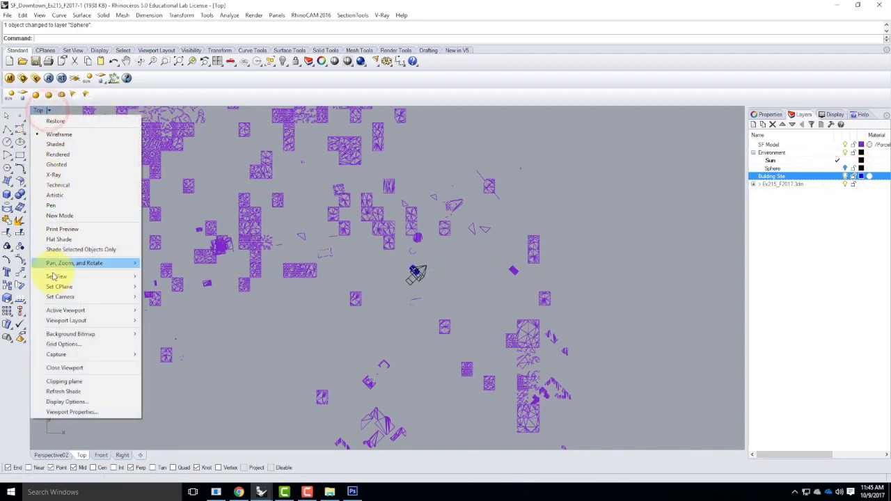
{"action": "mouse_move", "coordinate": [129, 276]}
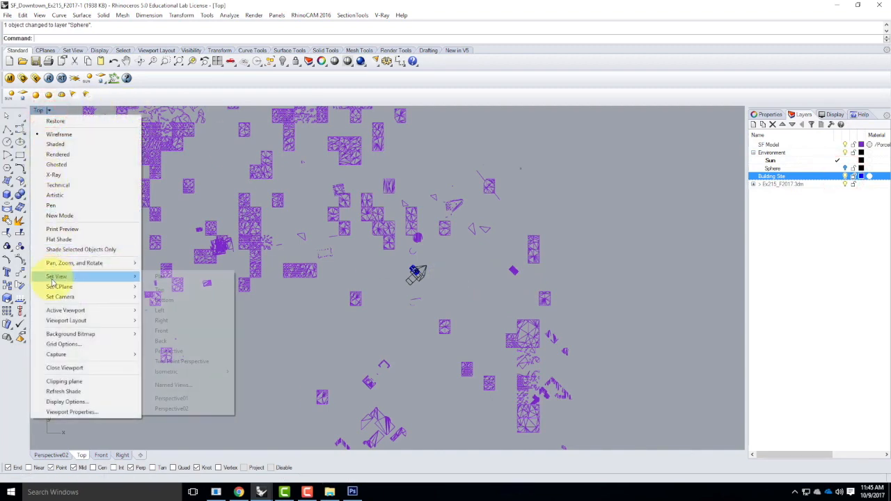
{"action": "left_click", "coordinate": [201, 398]}
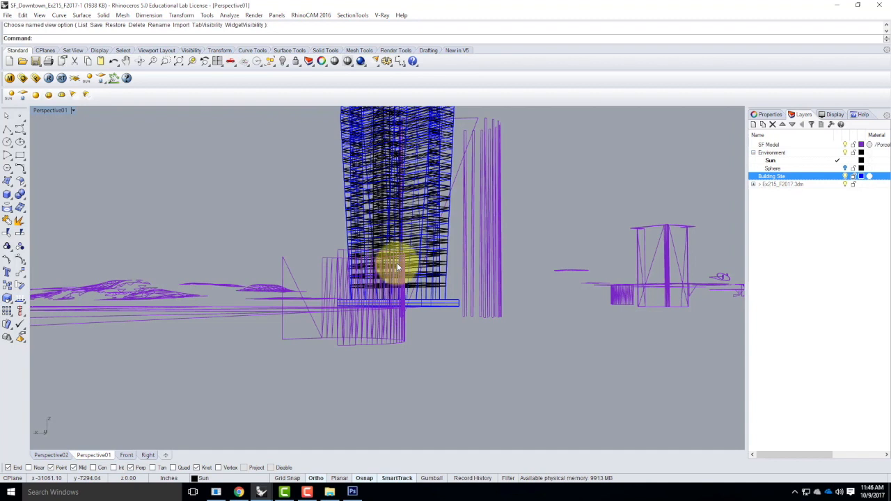
Set the V-Ray output size to 1000 wide by 4000 high and lock the image aspect ratio.
{"action": "left_click", "coordinate": [23, 79]}
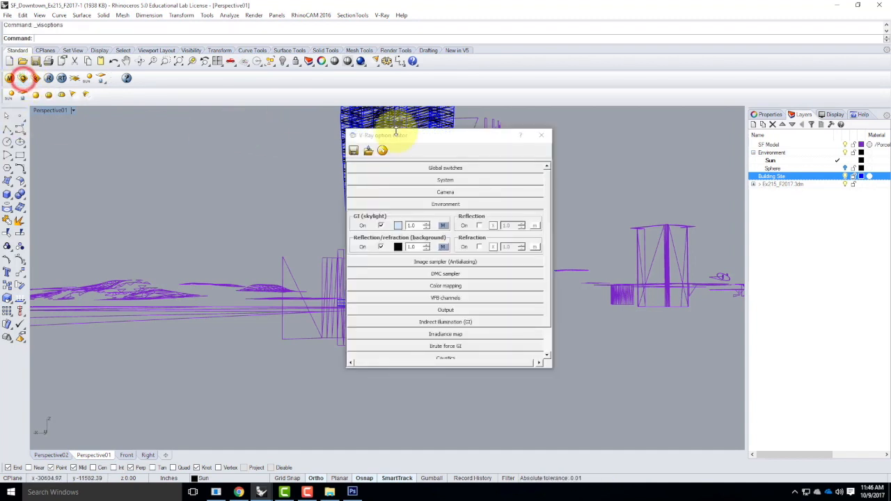
{"action": "left_click", "coordinate": [435, 206]}
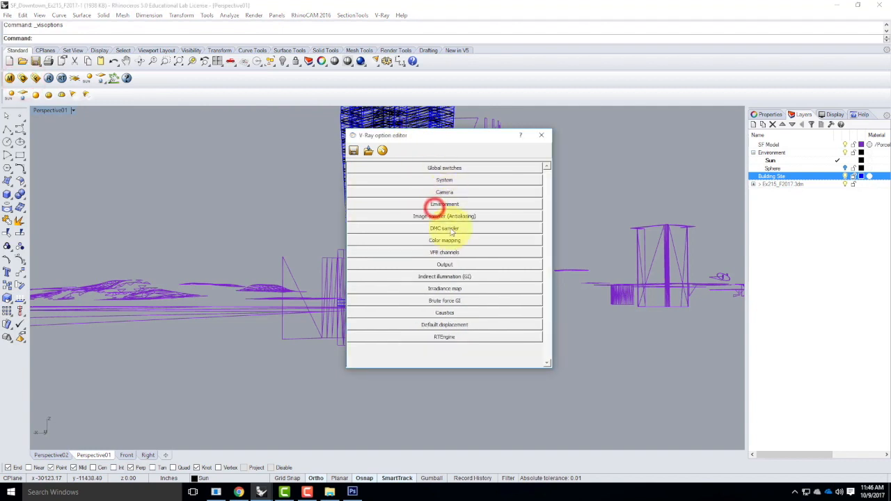
{"action": "left_click", "coordinate": [449, 264]}
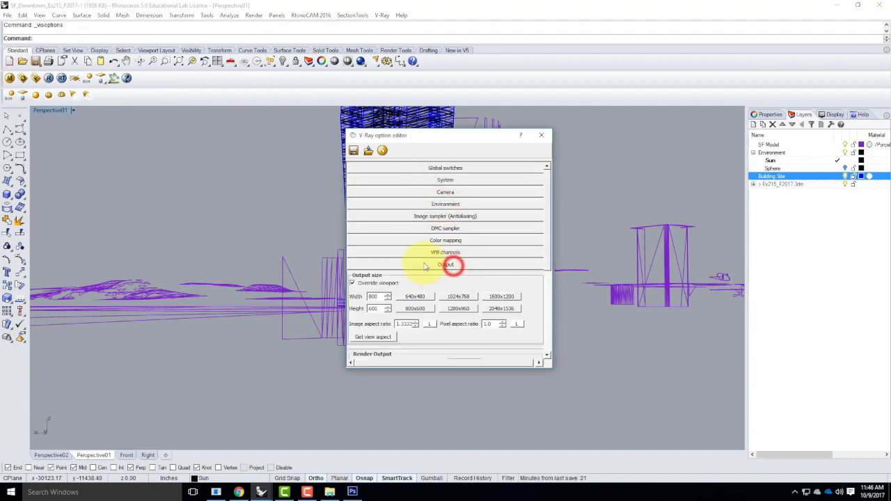
{"action": "double_click", "coordinate": [374, 297]}
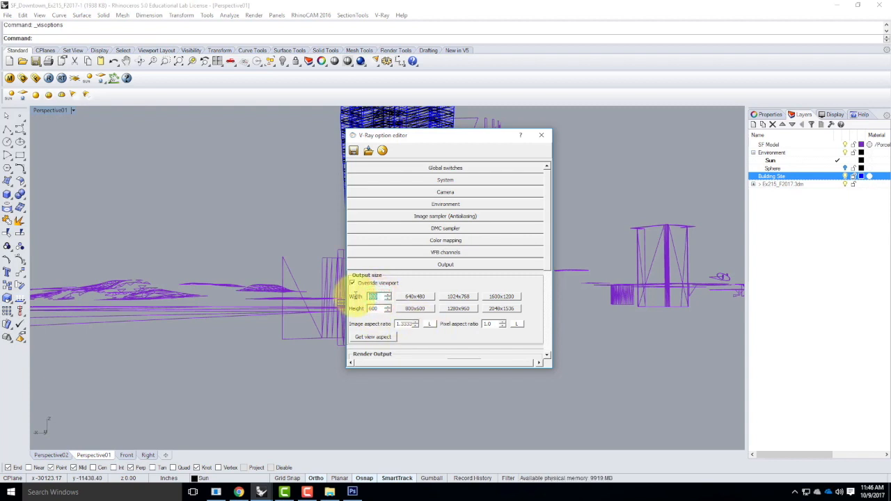
{"action": "type", "text": "1000"}
{"action": "double_click", "coordinate": [373, 309]}
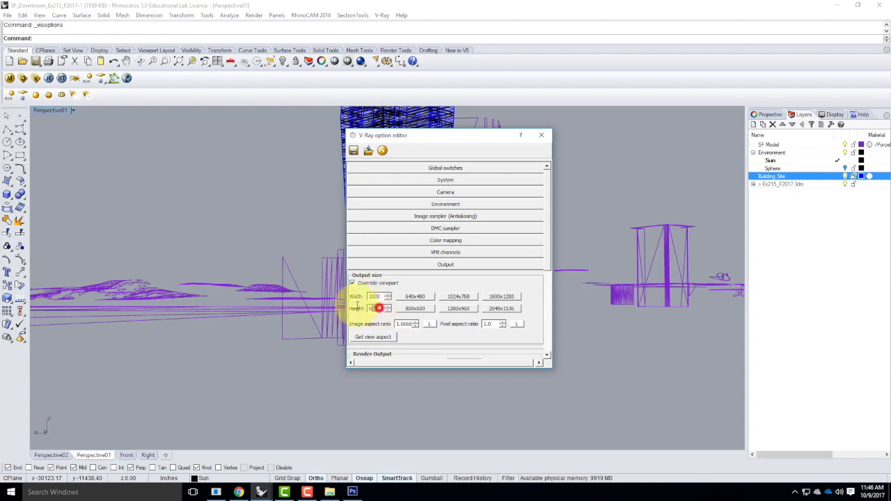
{"action": "left_click", "coordinate": [430, 324]}
Reduce the V-Ray output size to 100 wide by 400 high.
{"action": "double_click", "coordinate": [375, 296]}
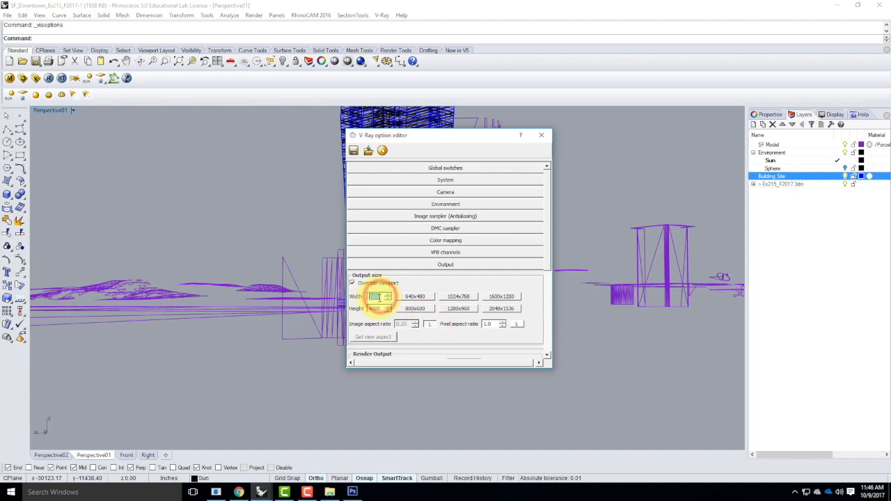
{"action": "left_click", "coordinate": [375, 298]}
{"action": "left_click", "coordinate": [377, 297]}
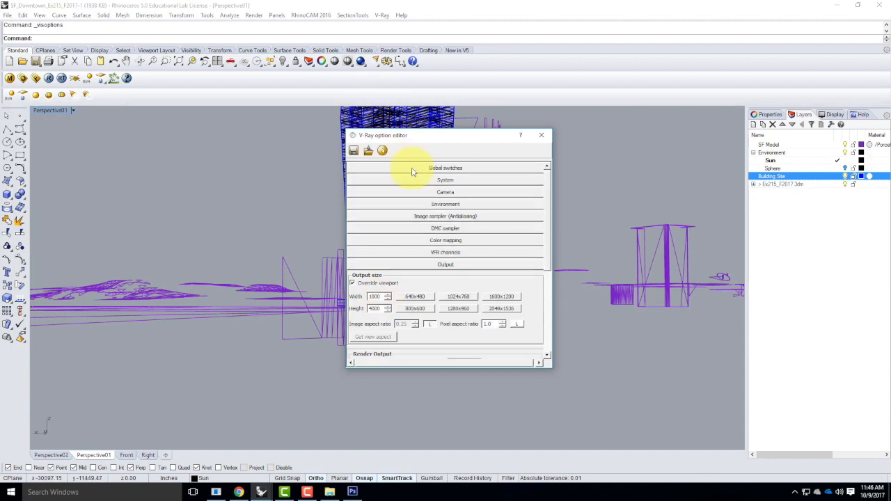
{"action": "key", "text": "BackSpace"}
{"action": "left_click", "coordinate": [378, 308]}
{"action": "key", "text": "BackSpace"}
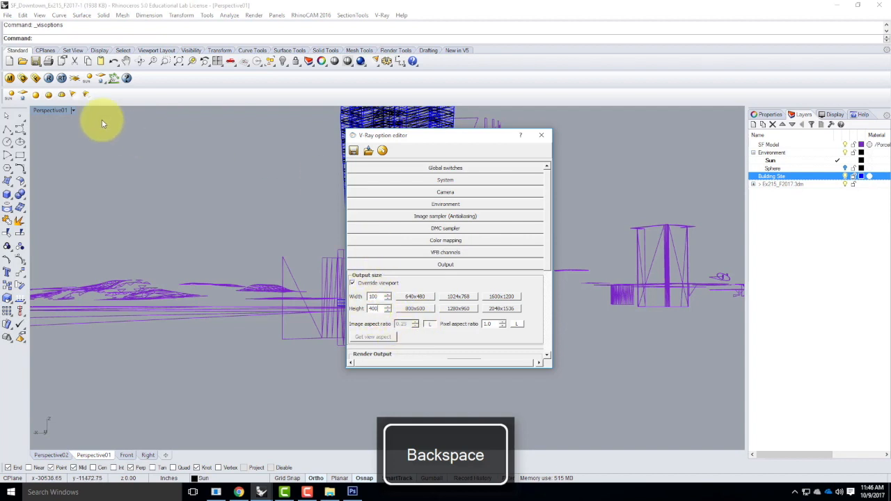
Render the Perspective01 view, enlarge the frame buffer and inspect the image at 200%, then close the frame buffer.
{"action": "left_click", "coordinate": [48, 78]}
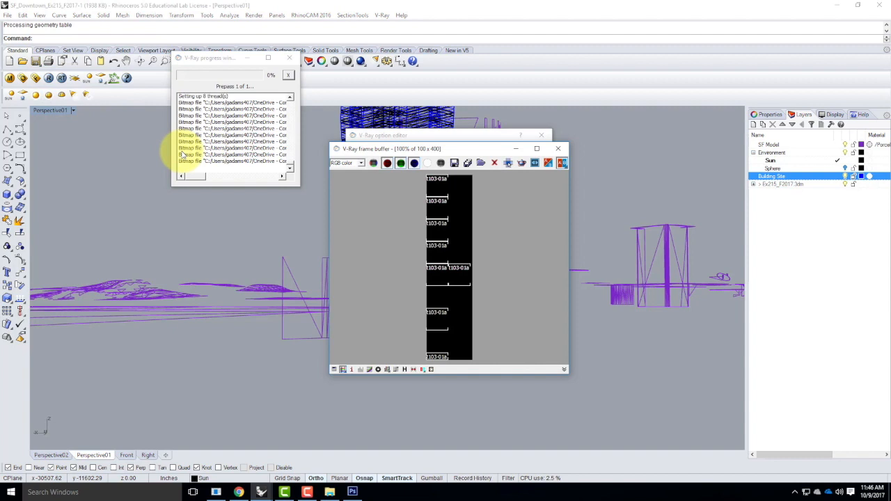
{"action": "left_click_drag", "start_coordinate": [374, 148], "coordinate": [354, 24]}
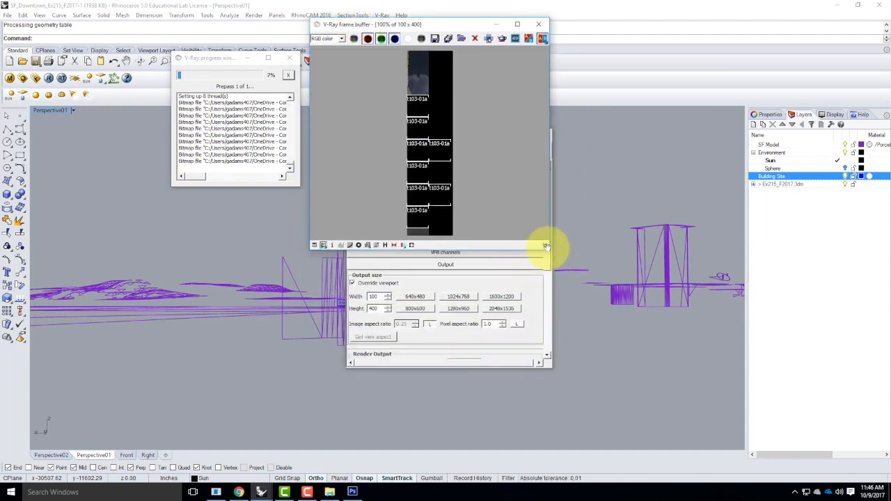
{"action": "left_click_drag", "start_coordinate": [549, 249], "coordinate": [721, 403]}
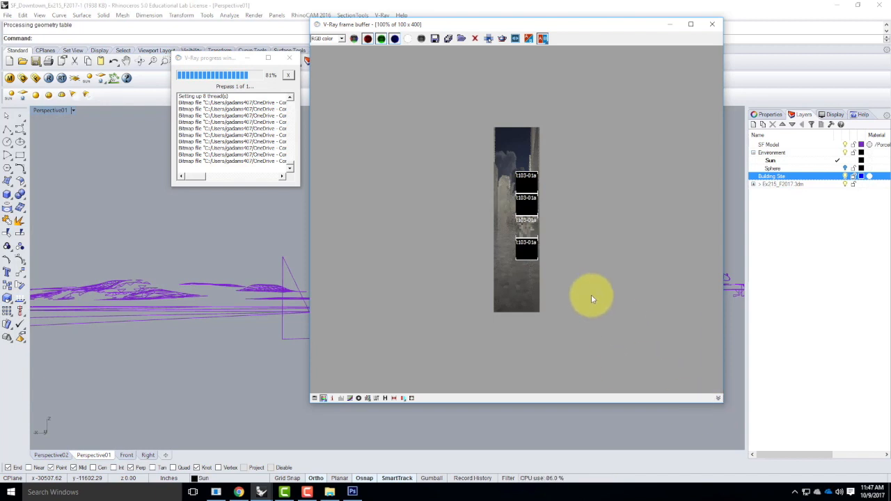
{"action": "scroll", "coordinate": [591, 294], "scroll_direction": "up", "scroll_amount": 2}
{"action": "scroll", "coordinate": [591, 298], "scroll_direction": "down", "scroll_amount": 1}
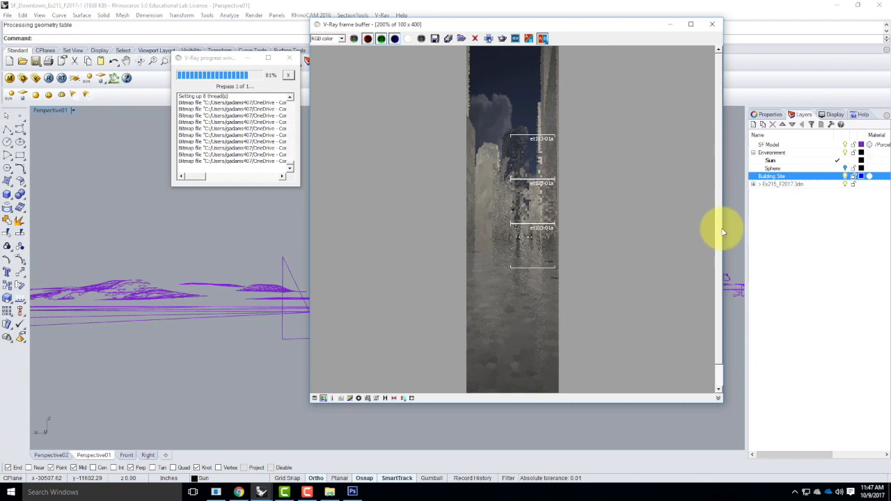
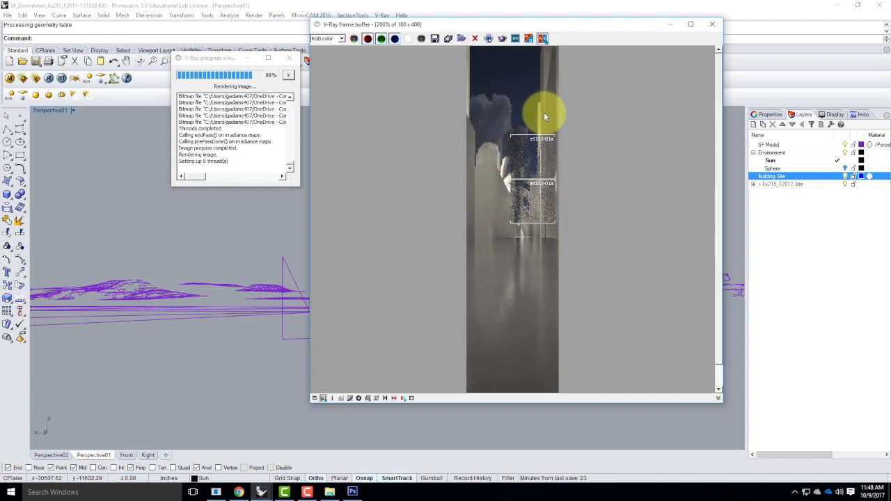
{"action": "left_click", "coordinate": [24, 78]}
{"action": "left_click", "coordinate": [712, 25]}
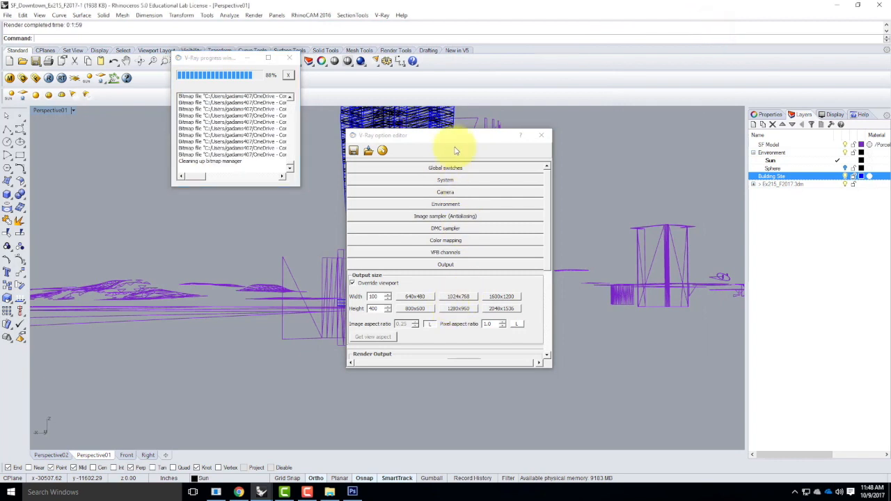
Set the environment's reflection/refraction (background) intensity to 6.0 in the V-Ray options.
{"action": "left_click", "coordinate": [453, 265]}
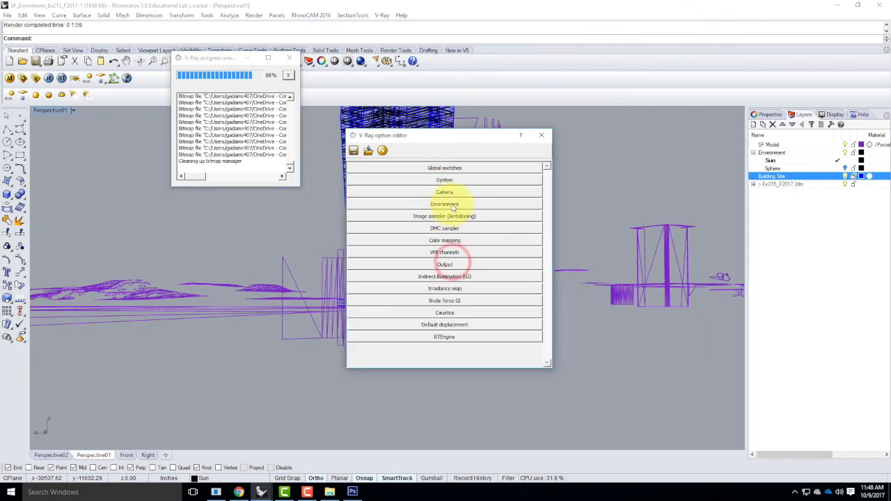
{"action": "left_click", "coordinate": [437, 203]}
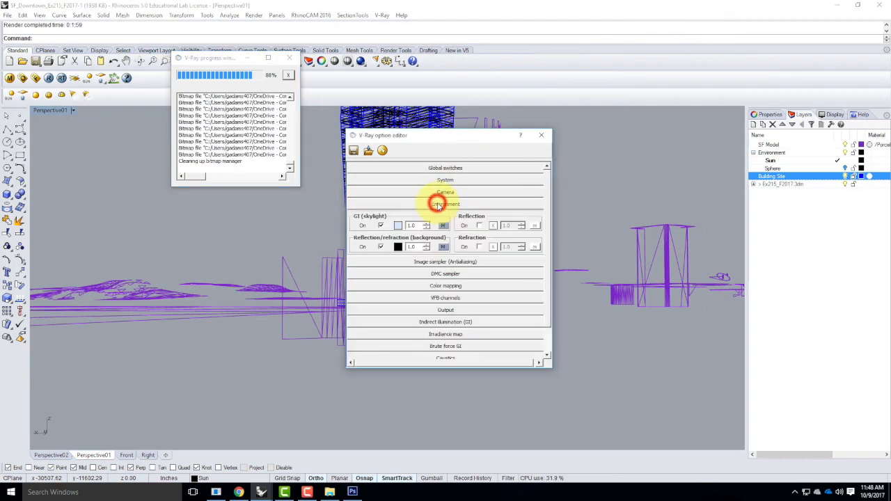
{"action": "left_click", "coordinate": [416, 247]}
{"action": "left_click", "coordinate": [418, 225]}
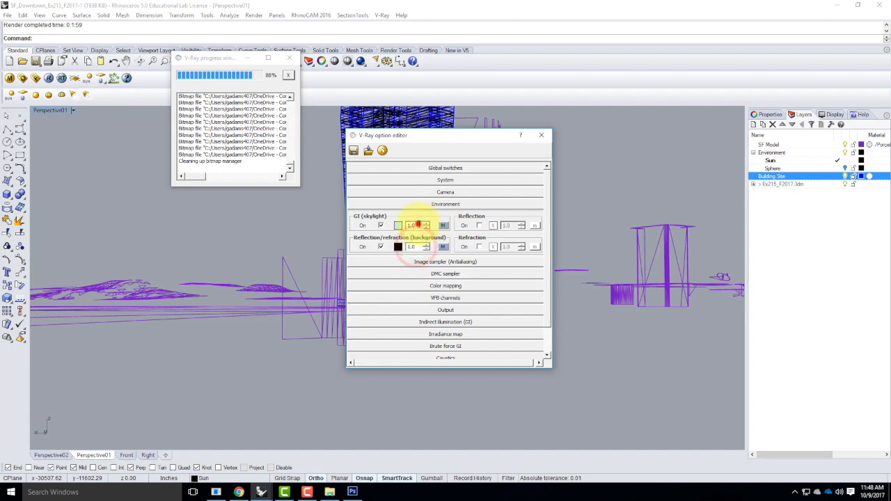
{"action": "left_click", "coordinate": [417, 246]}
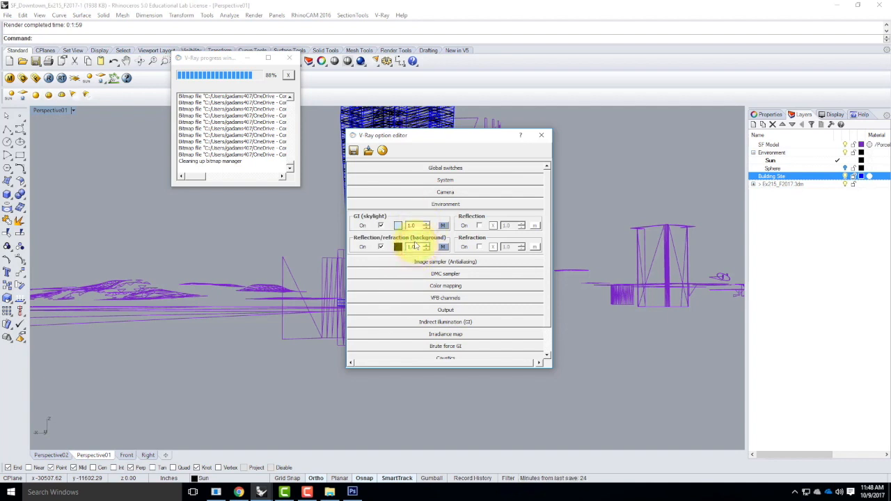
{"action": "left_click", "coordinate": [414, 247]}
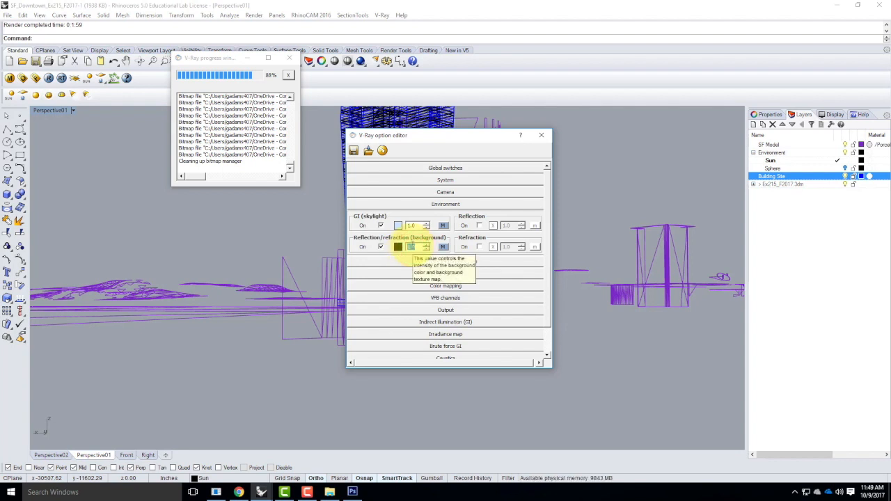
{"action": "left_click", "coordinate": [415, 246]}
{"action": "type", "text": "6.0"}
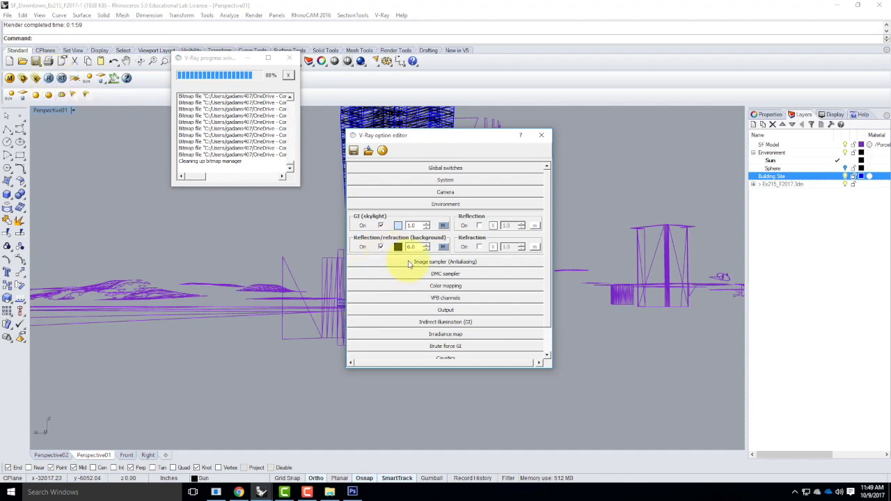
Set the V-Ray output size to 50 wide by 200 high for a faster test render.
{"action": "left_click", "coordinate": [447, 307]}
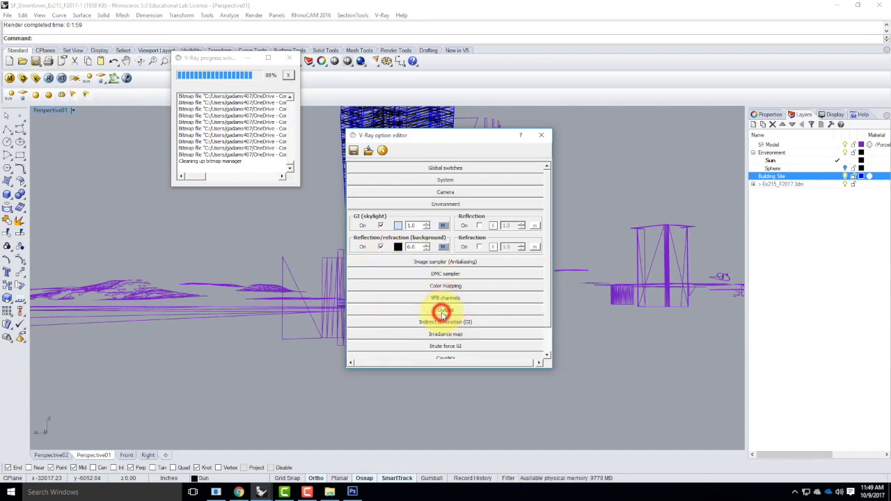
{"action": "left_click", "coordinate": [446, 310]}
{"action": "double_click", "coordinate": [375, 342]}
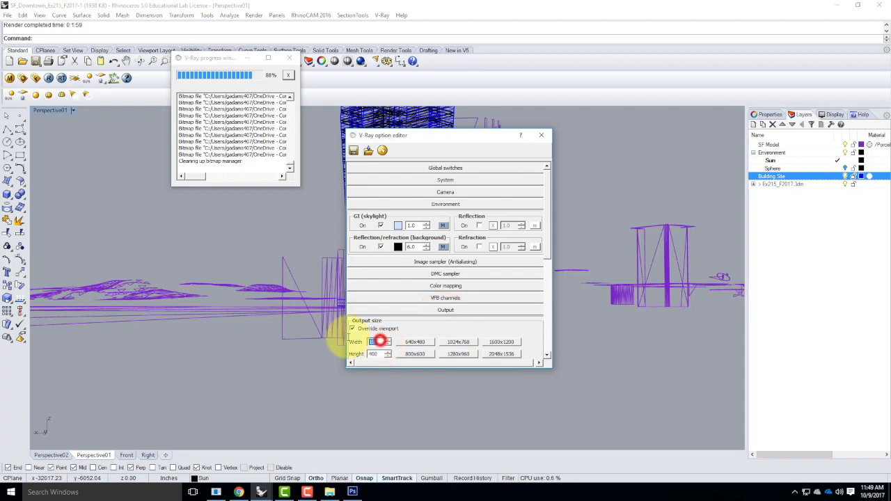
{"action": "type", "text": "50"}
{"action": "key", "text": "Tab"}
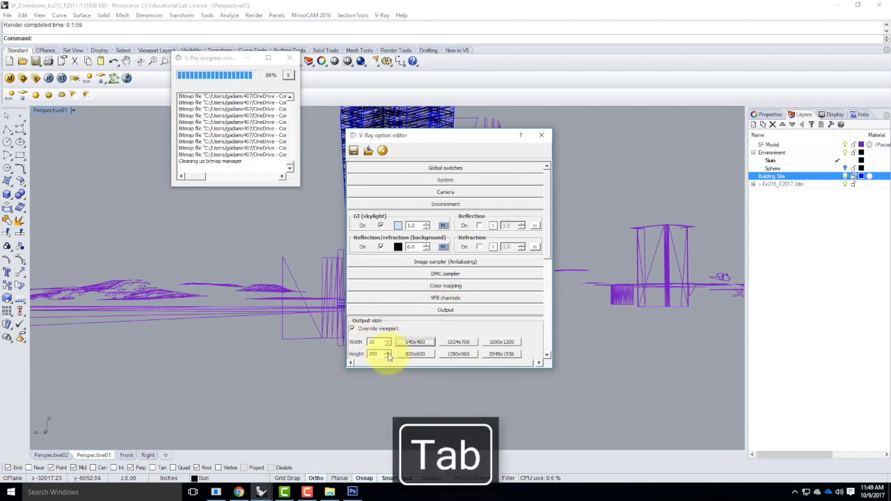
{"action": "type", "text": "200"}
{"action": "key", "text": "Tab"}
{"action": "key", "text": "Tab"}
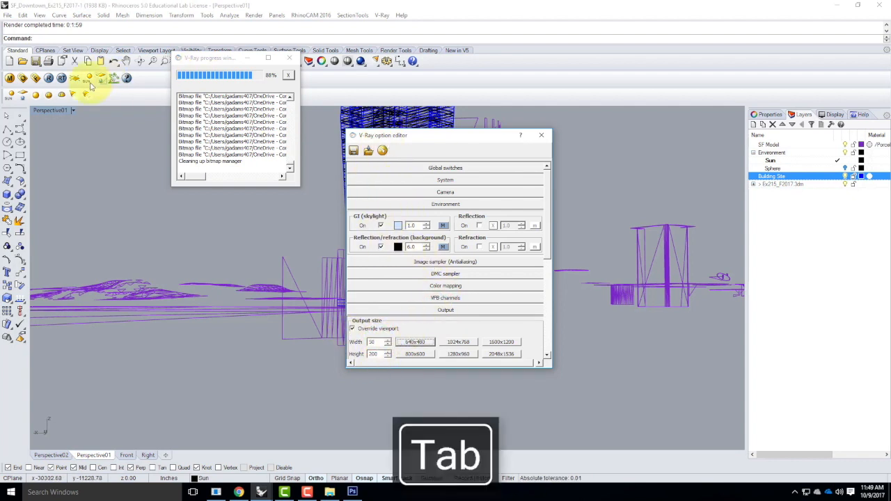
Render the Perspective01 view again, then enlarge the frame buffer and zoom the image to 400%.
{"action": "left_click", "coordinate": [48, 78]}
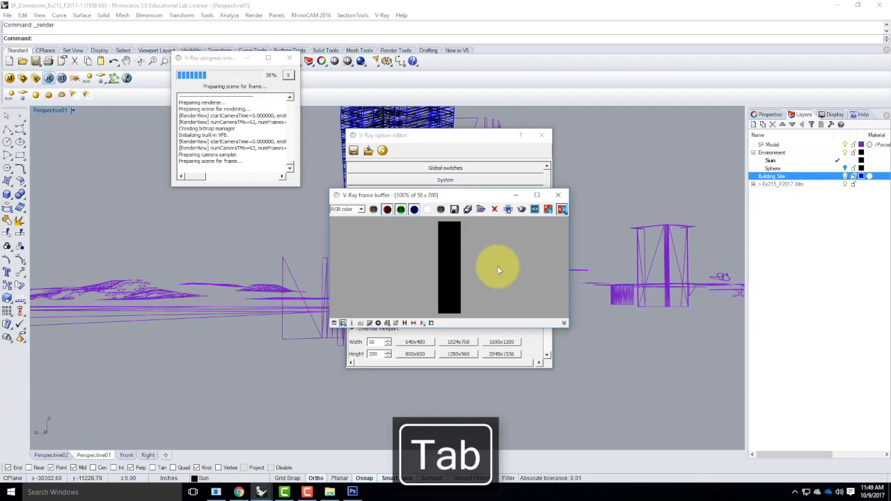
{"action": "left_click_drag", "start_coordinate": [471, 198], "coordinate": [478, 79]}
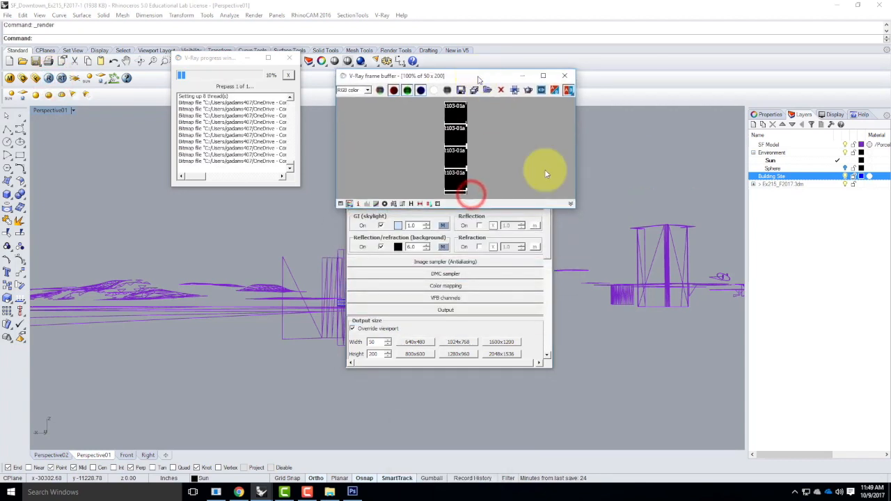
{"action": "left_click_drag", "start_coordinate": [572, 207], "coordinate": [723, 391]}
{"action": "scroll", "coordinate": [561, 235], "scroll_direction": "up", "scroll_amount": 2}
{"action": "scroll", "coordinate": [560, 235], "scroll_direction": "down", "scroll_amount": 1}
{"action": "scroll", "coordinate": [562, 204], "scroll_direction": "up", "scroll_amount": 1}
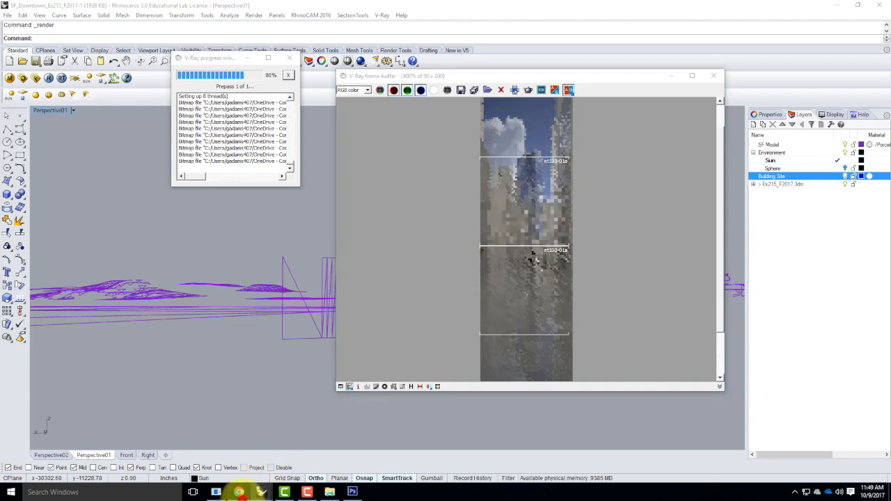
Switch to Chrome and review the Basic Day Scene 1 settings on the V-Ray Quick Rendering Setups page, highlighting the sun settings line.
{"action": "left_click", "coordinate": [239, 492]}
{"action": "scroll", "coordinate": [434, 305], "scroll_direction": "down", "scroll_amount": 4}
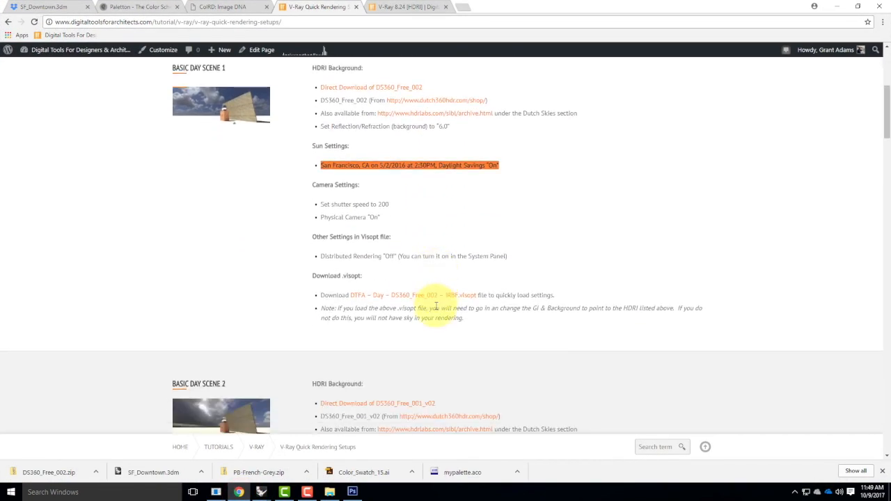
{"action": "scroll", "coordinate": [434, 305], "scroll_direction": "up", "scroll_amount": 1}
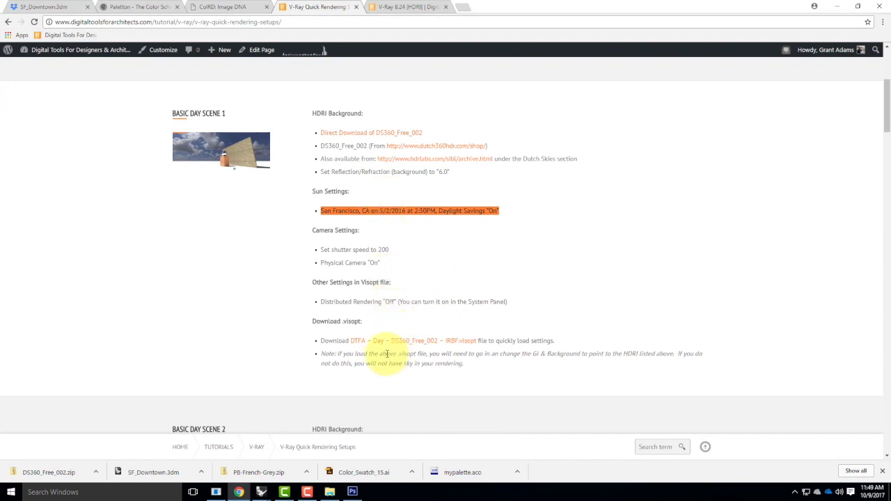
{"action": "left_click", "coordinate": [408, 271]}
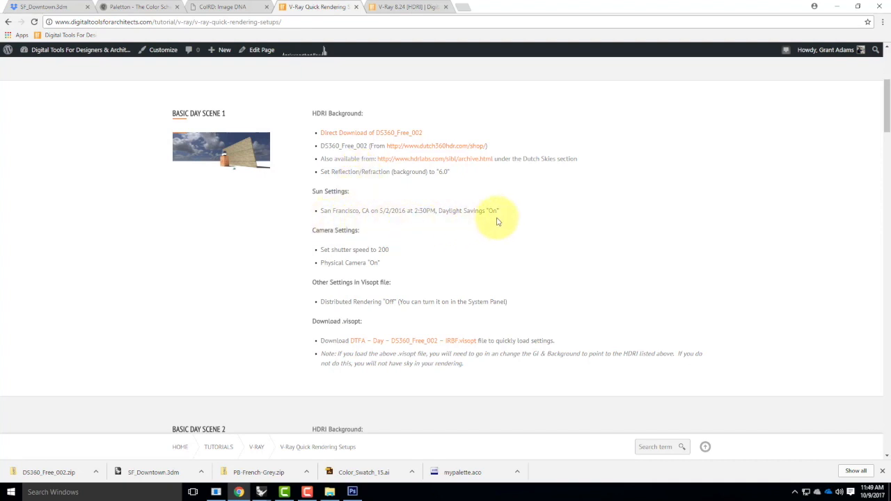
{"action": "left_click_drag", "start_coordinate": [506, 213], "coordinate": [348, 210]}
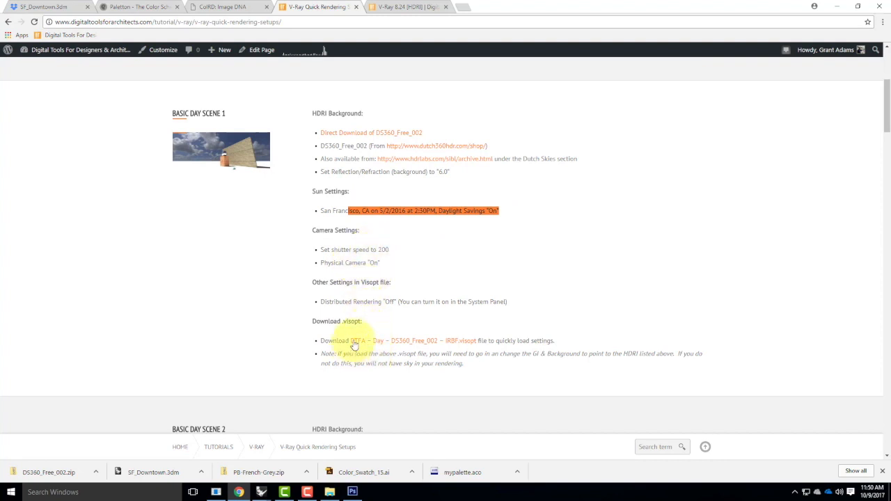
Review the .visopt download notes for Basic Day Scene 1 and the Basic Day Scene 2 settings, highlighting the reflection/refraction background line.
{"action": "scroll", "coordinate": [355, 313], "scroll_direction": "down", "scroll_amount": 2}
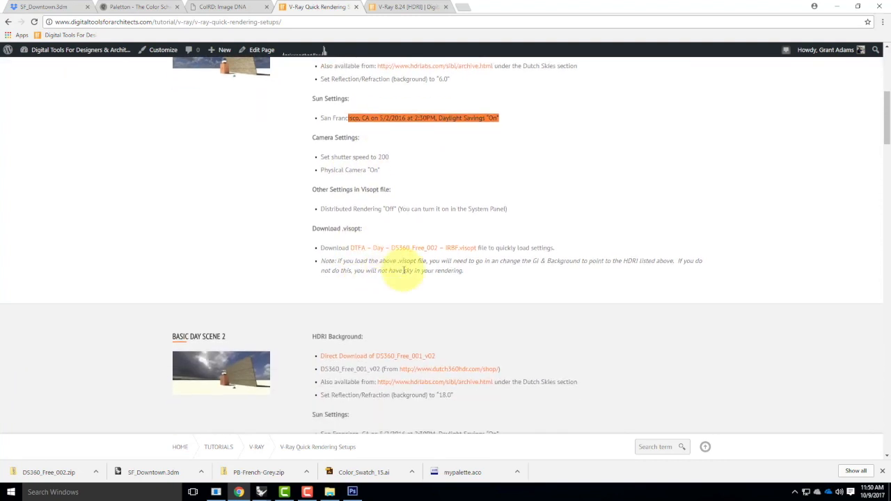
{"action": "scroll", "coordinate": [401, 268], "scroll_direction": "down", "scroll_amount": 1}
{"action": "scroll", "coordinate": [402, 269], "scroll_direction": "up", "scroll_amount": 3}
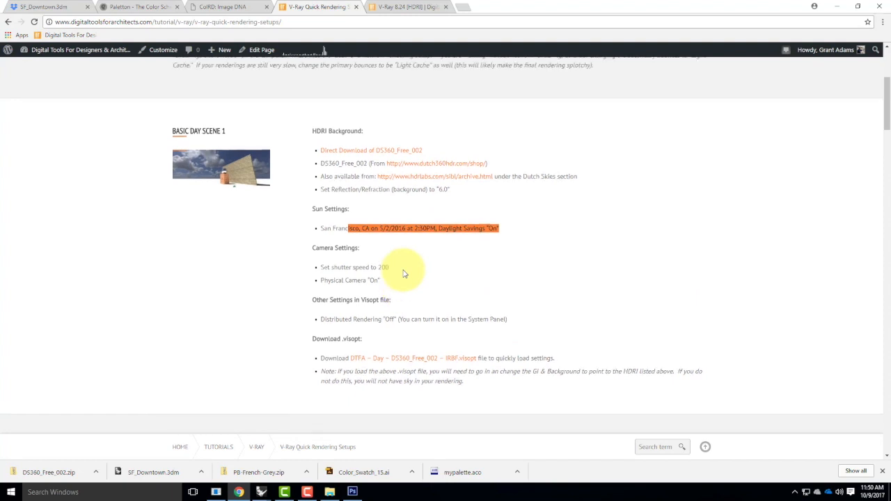
{"action": "scroll", "coordinate": [403, 272], "scroll_direction": "down", "scroll_amount": 3}
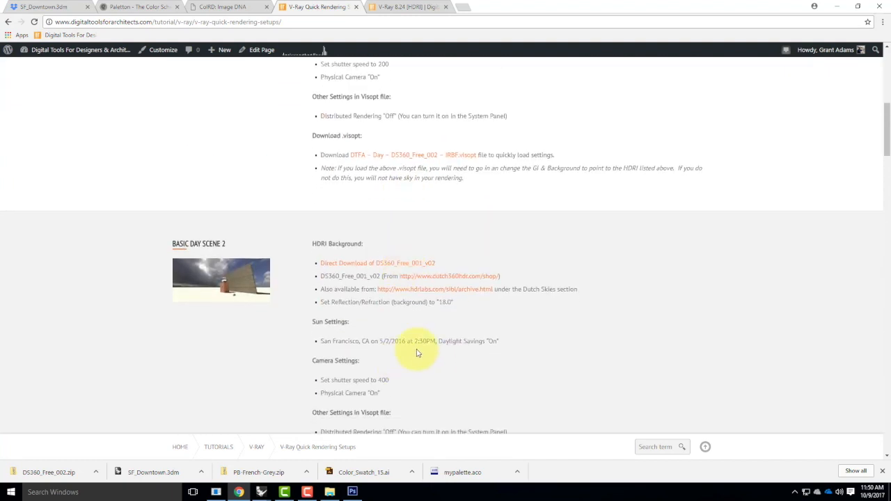
{"action": "scroll", "coordinate": [398, 362], "scroll_direction": "down", "scroll_amount": 2}
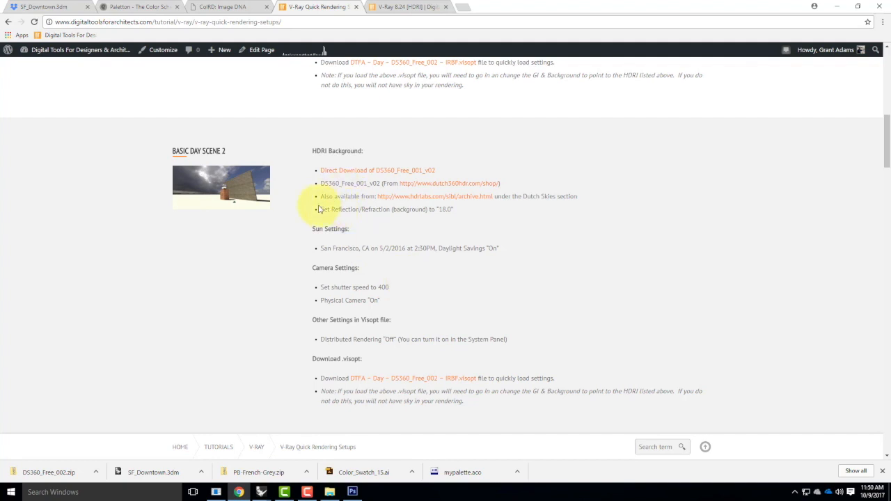
{"action": "left_click_drag", "start_coordinate": [321, 209], "coordinate": [458, 212]}
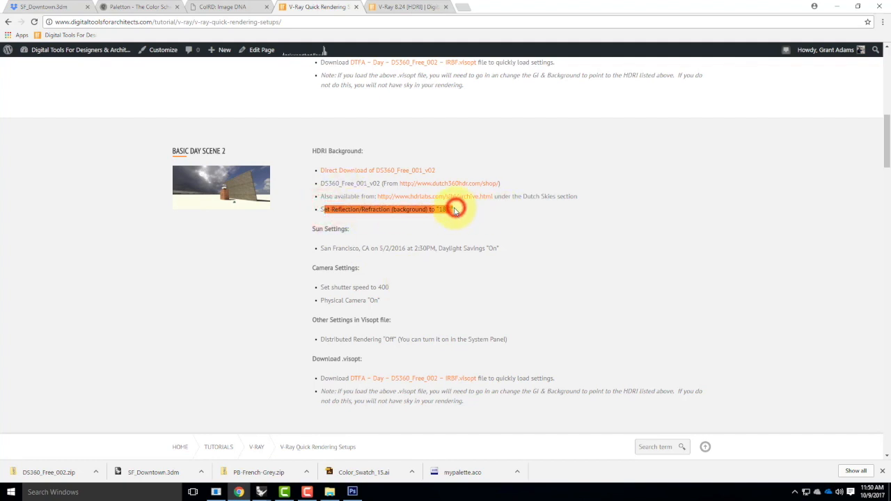
{"action": "left_click", "coordinate": [456, 212]}
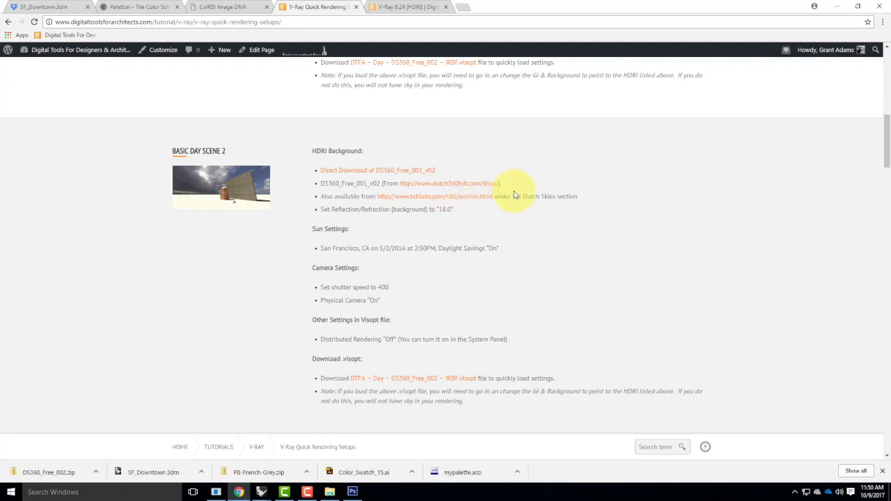
Skim the remaining day, night and sunset scene setups, then return to the page's introduction.
{"action": "scroll", "coordinate": [508, 195], "scroll_direction": "down", "scroll_amount": 5}
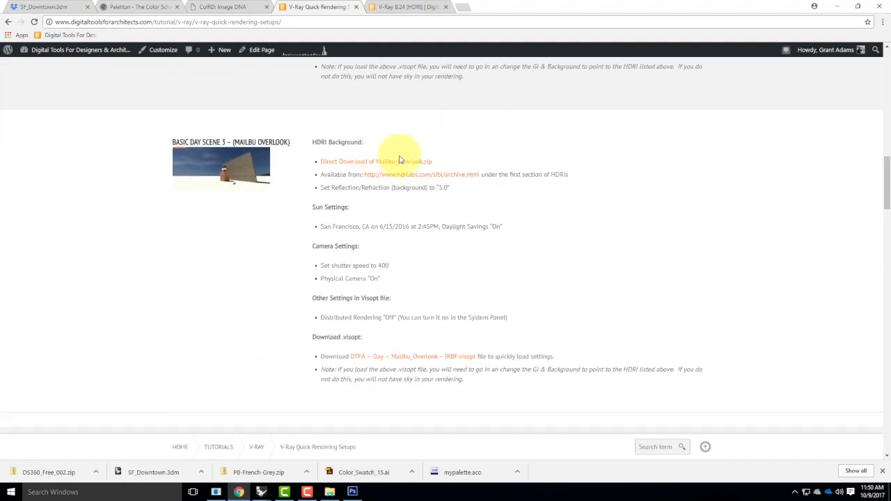
{"action": "scroll", "coordinate": [354, 322], "scroll_direction": "down", "scroll_amount": 2}
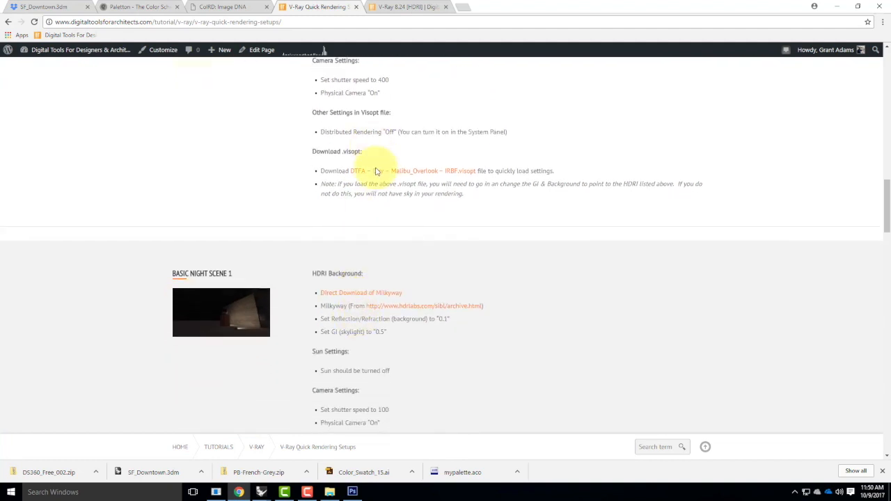
{"action": "scroll", "coordinate": [368, 275], "scroll_direction": "down", "scroll_amount": 3}
{"action": "scroll", "coordinate": [371, 279], "scroll_direction": "down", "scroll_amount": 15}
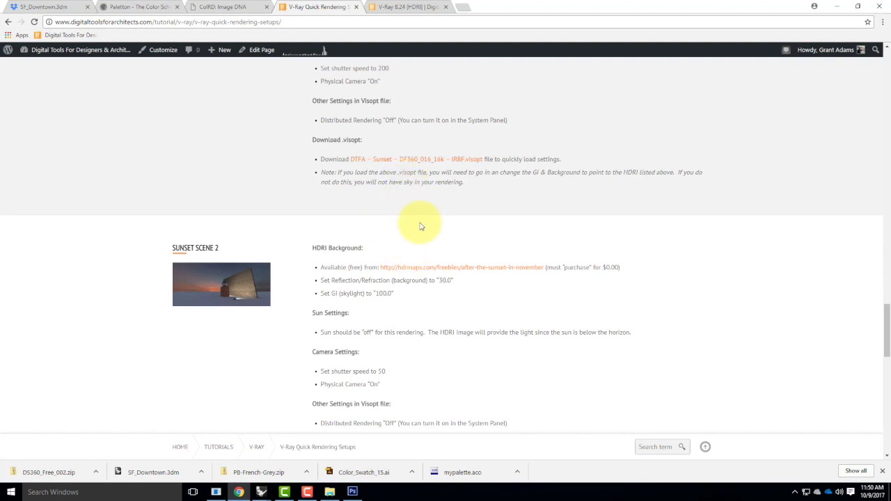
{"action": "scroll", "coordinate": [420, 229], "scroll_direction": "down", "scroll_amount": 5}
{"action": "scroll", "coordinate": [420, 226], "scroll_direction": "down", "scroll_amount": 15}
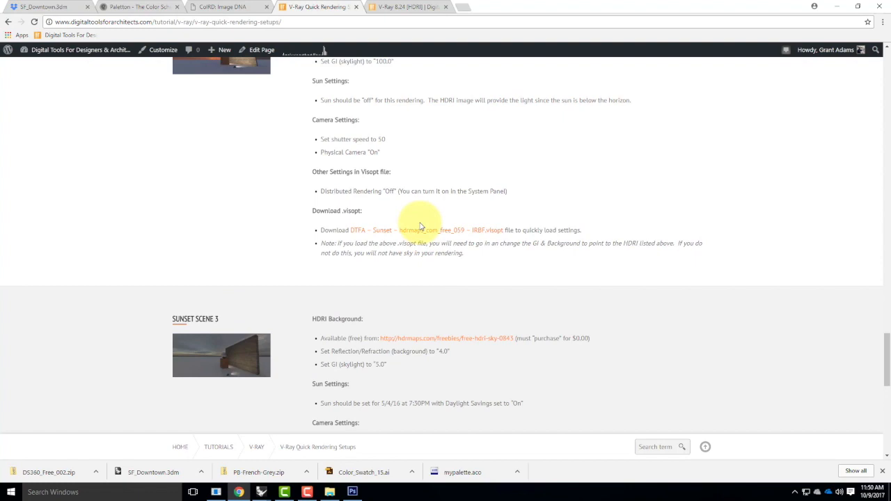
{"action": "scroll", "coordinate": [420, 227], "scroll_direction": "up", "scroll_amount": 6}
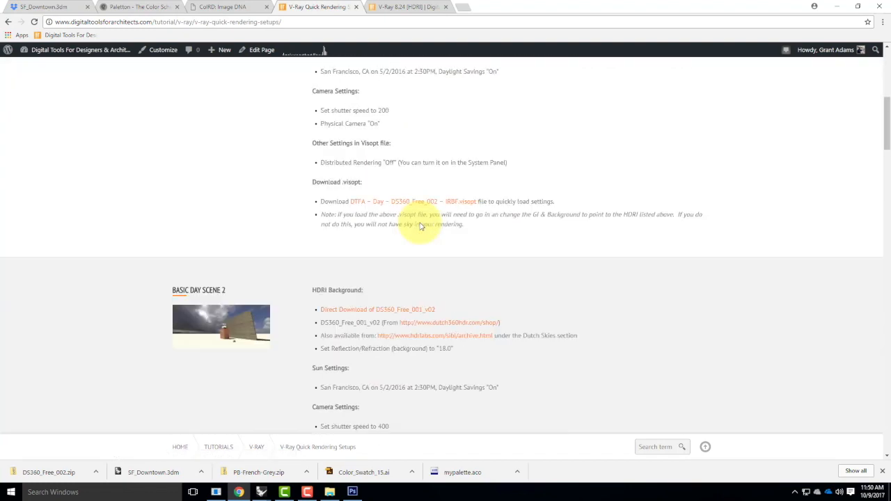
{"action": "scroll", "coordinate": [419, 221], "scroll_direction": "up", "scroll_amount": 10}
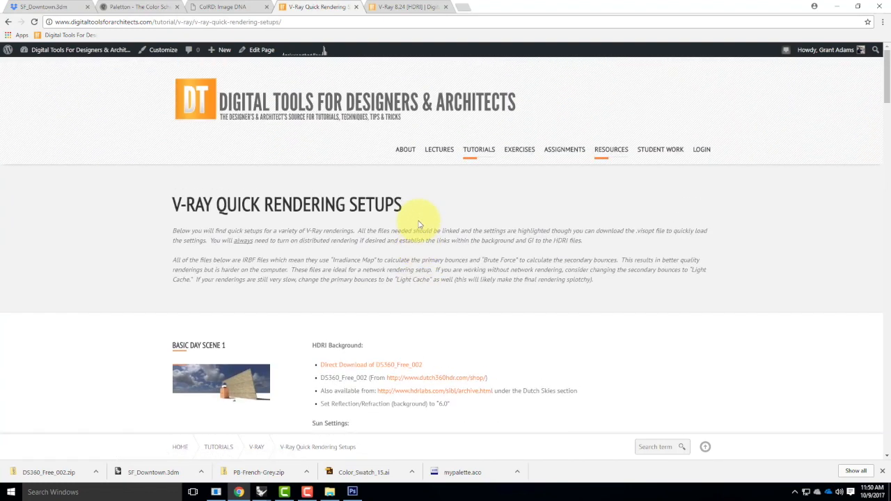
Open the dutch360hdr.com shop link from Basic Day Scene 2 in a new tab and look through its HDRI categories.
{"action": "scroll", "coordinate": [420, 225], "scroll_direction": "down", "scroll_amount": 3}
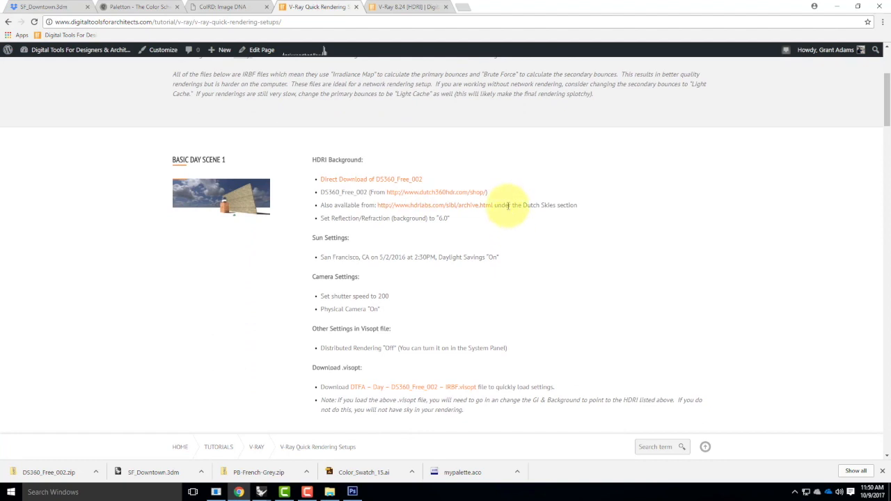
{"action": "scroll", "coordinate": [511, 223], "scroll_direction": "down", "scroll_amount": 3}
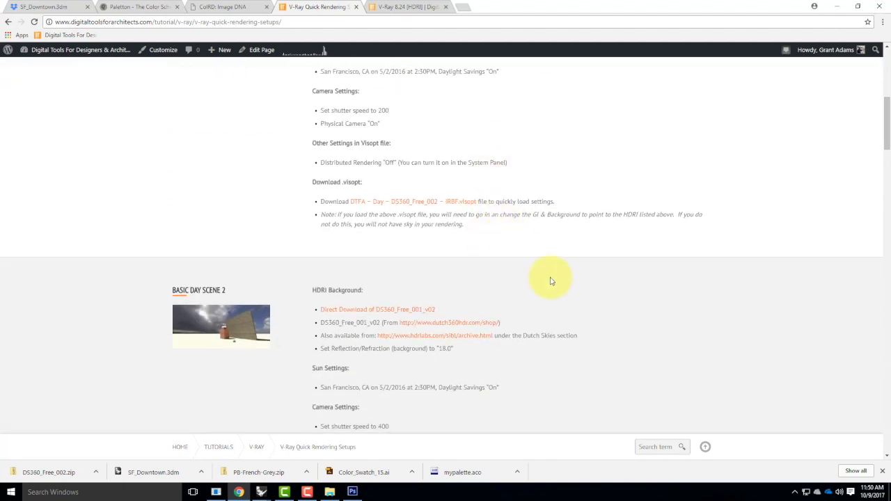
{"action": "scroll", "coordinate": [550, 275], "scroll_direction": "down", "scroll_amount": 1}
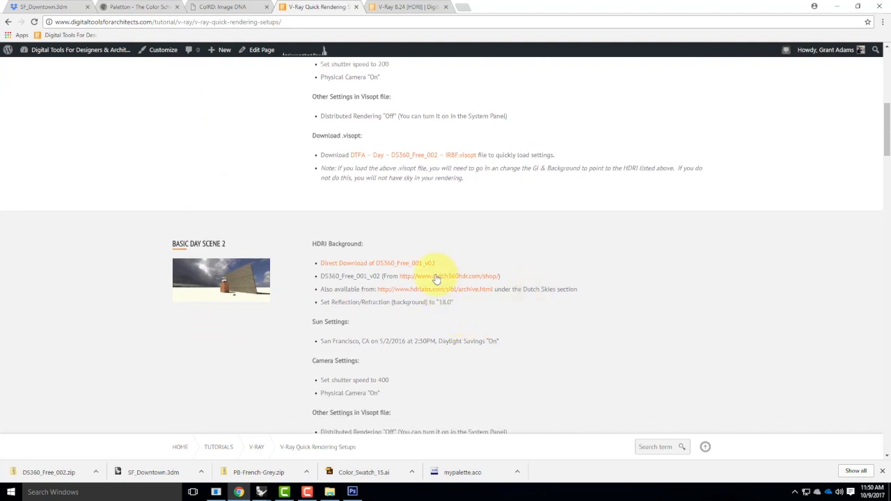
{"action": "right_click", "coordinate": [454, 277]}
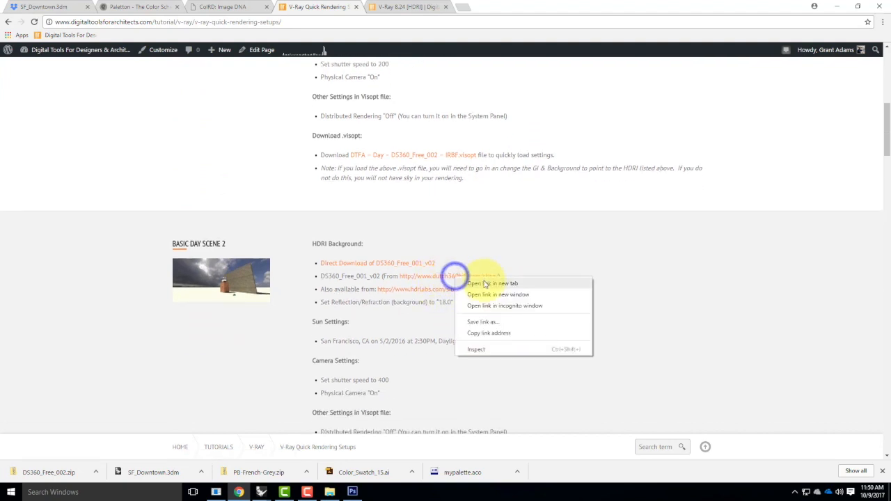
{"action": "left_click", "coordinate": [483, 284]}
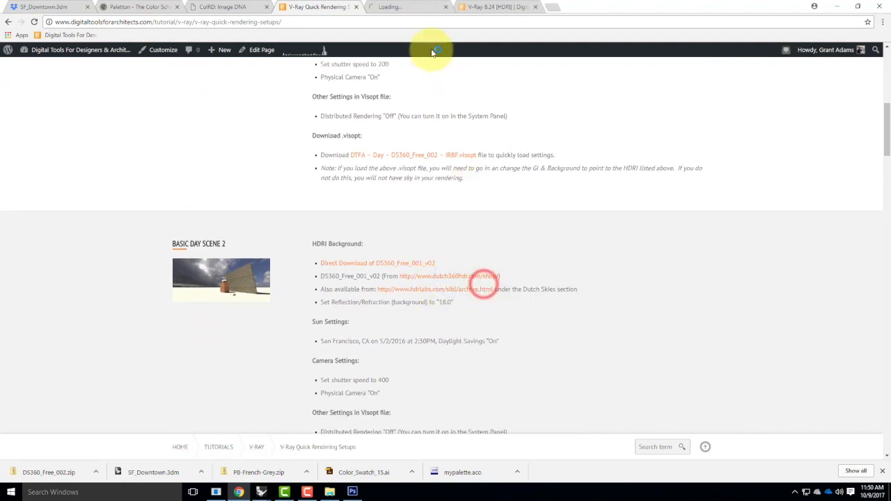
{"action": "left_click", "coordinate": [408, 6]}
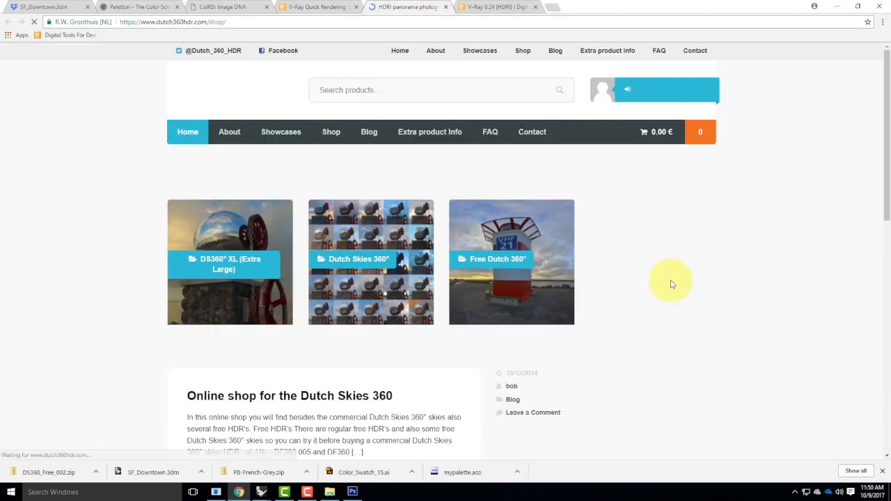
{"action": "scroll", "coordinate": [713, 282], "scroll_direction": "down", "scroll_amount": 1}
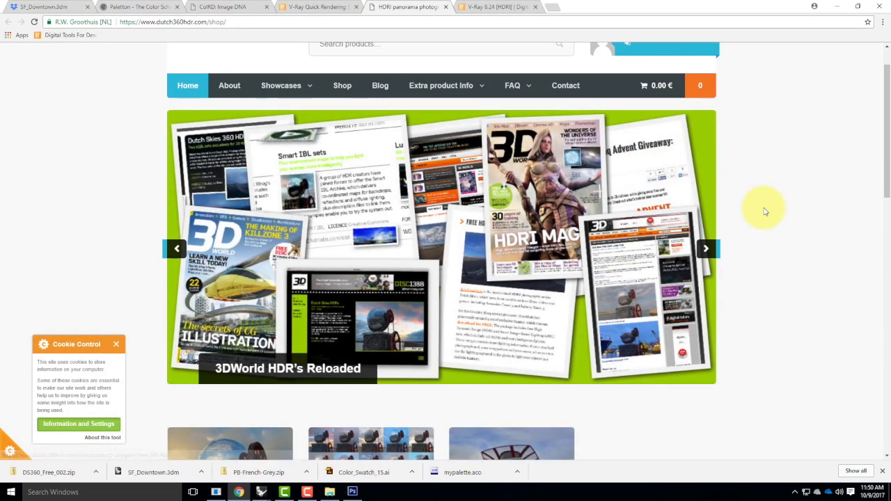
{"action": "scroll", "coordinate": [773, 213], "scroll_direction": "down", "scroll_amount": 3}
{"action": "scroll", "coordinate": [459, 286], "scroll_direction": "down", "scroll_amount": 3}
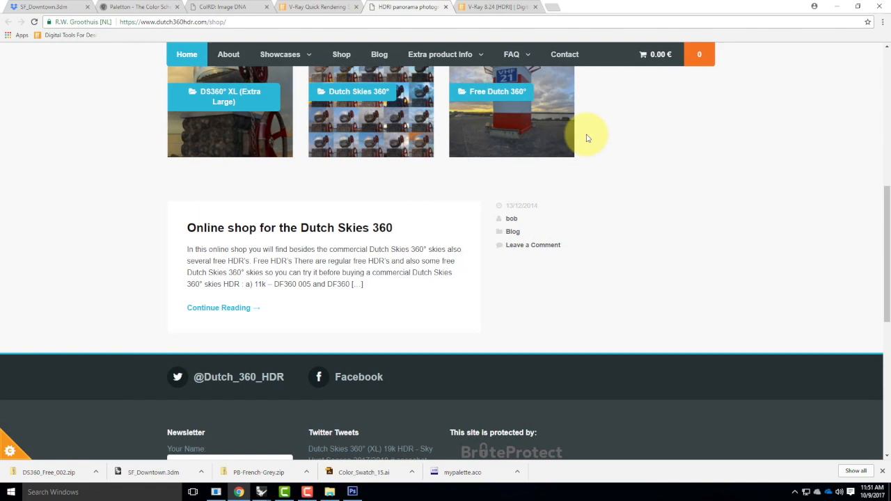
Return to the V-Ray Quick Rendering Setups page and compare the settings from Basic Day Scene 1 through Basic Night Scene 1.
{"action": "left_click", "coordinate": [490, 9]}
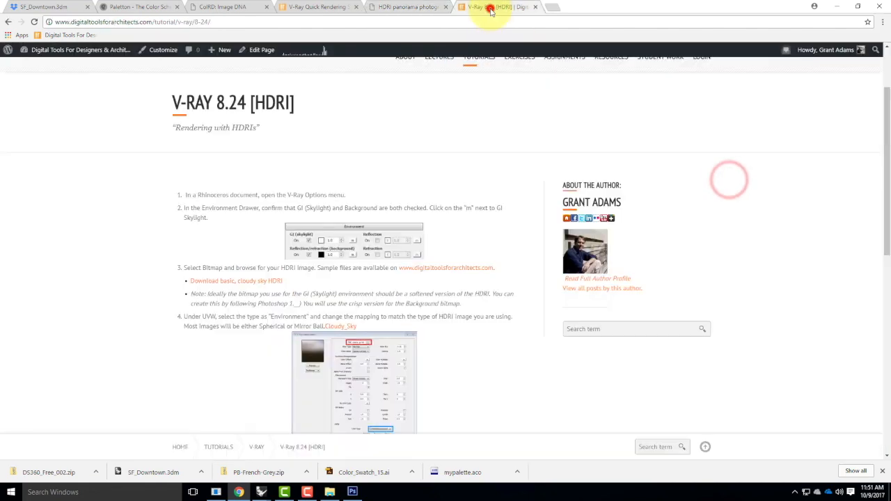
{"action": "left_click", "coordinate": [293, 7]}
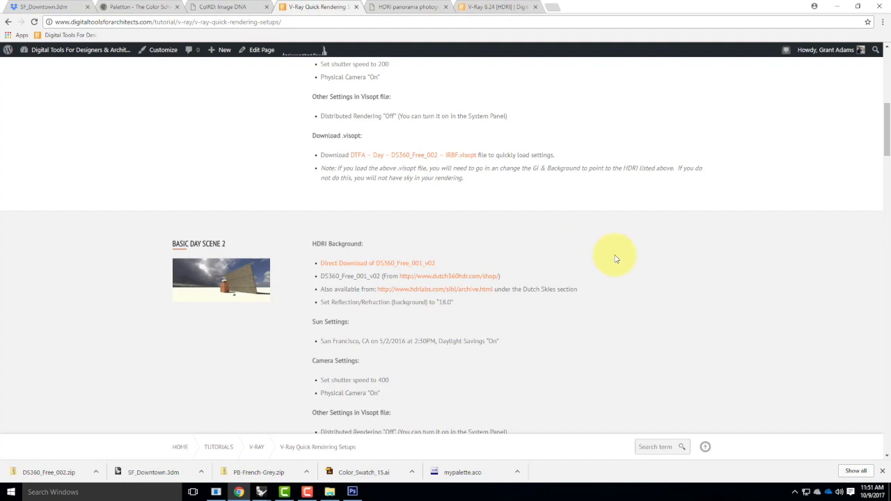
{"action": "scroll", "coordinate": [615, 261], "scroll_direction": "down", "scroll_amount": 1}
{"action": "scroll", "coordinate": [616, 260], "scroll_direction": "down", "scroll_amount": 1}
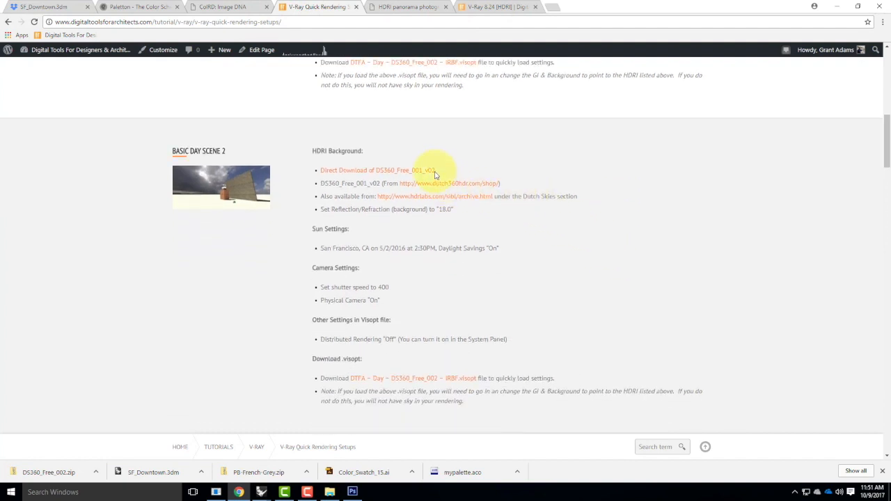
{"action": "scroll", "coordinate": [587, 222], "scroll_direction": "down", "scroll_amount": 1}
{"action": "scroll", "coordinate": [586, 221], "scroll_direction": "down", "scroll_amount": 3}
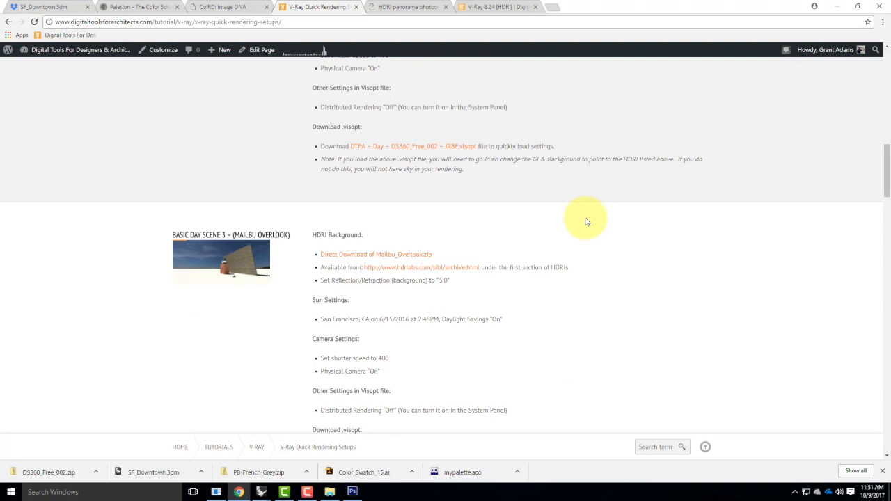
{"action": "scroll", "coordinate": [586, 222], "scroll_direction": "down", "scroll_amount": 4}
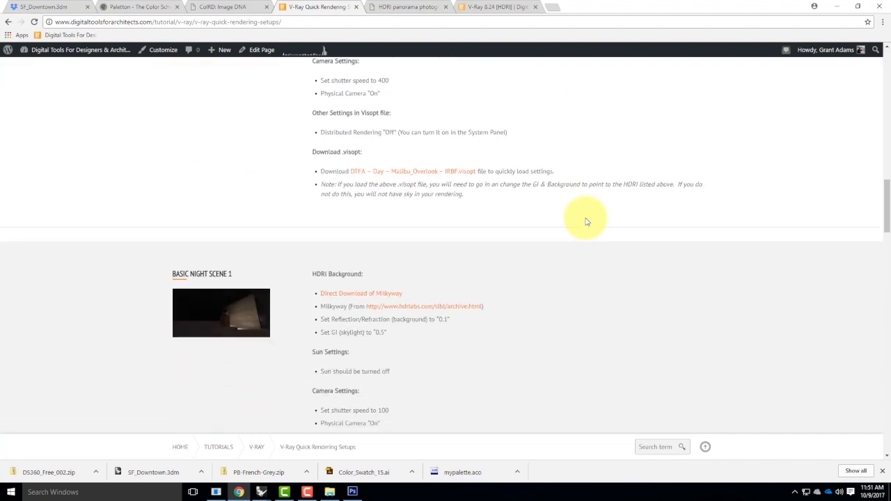
{"action": "scroll", "coordinate": [587, 222], "scroll_direction": "up", "scroll_amount": 8}
{"action": "scroll", "coordinate": [586, 222], "scroll_direction": "up", "scroll_amount": 4}
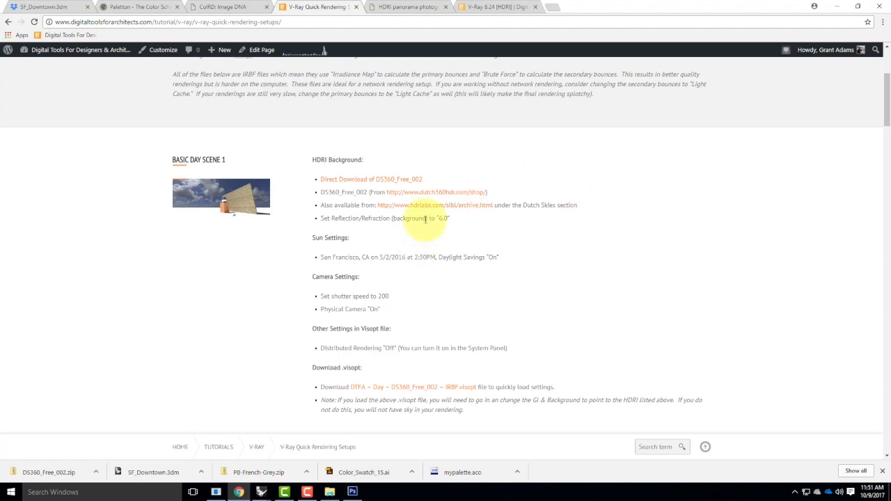
{"action": "scroll", "coordinate": [527, 264], "scroll_direction": "up", "scroll_amount": 2}
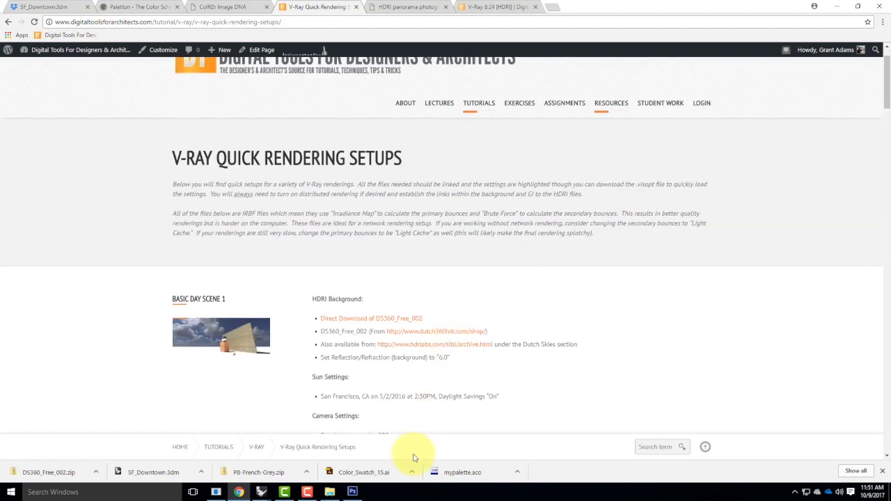
Switch to the SF_Downtown_Ex215_F2017-1 model in Rhino and close the V-Ray frame buffer.
{"action": "mouse_move", "coordinate": [261, 492]}
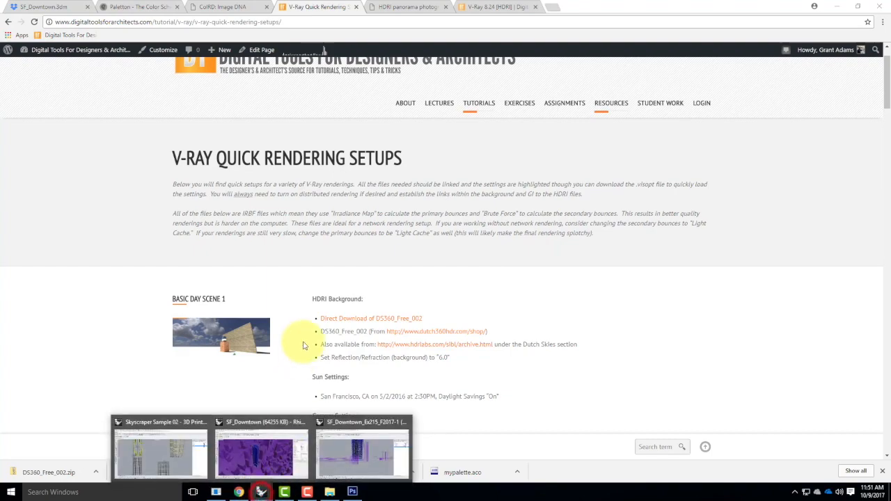
{"action": "mouse_move", "coordinate": [365, 456]}
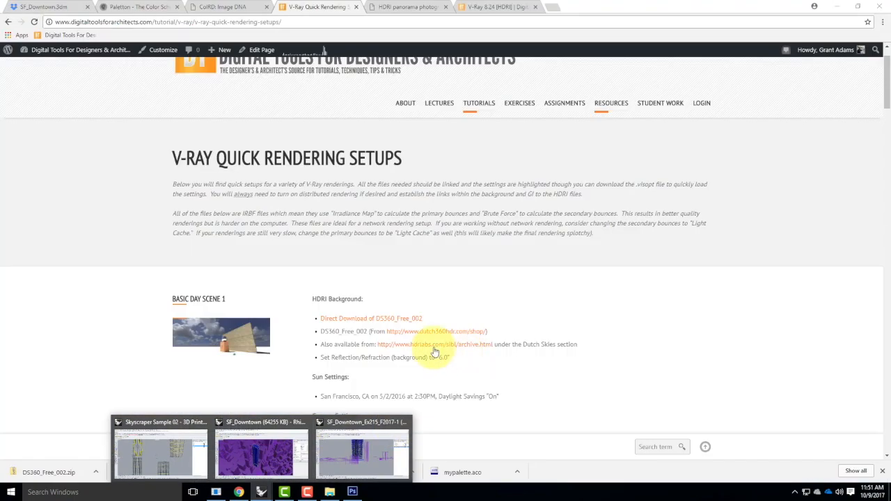
{"action": "left_click", "coordinate": [379, 449]}
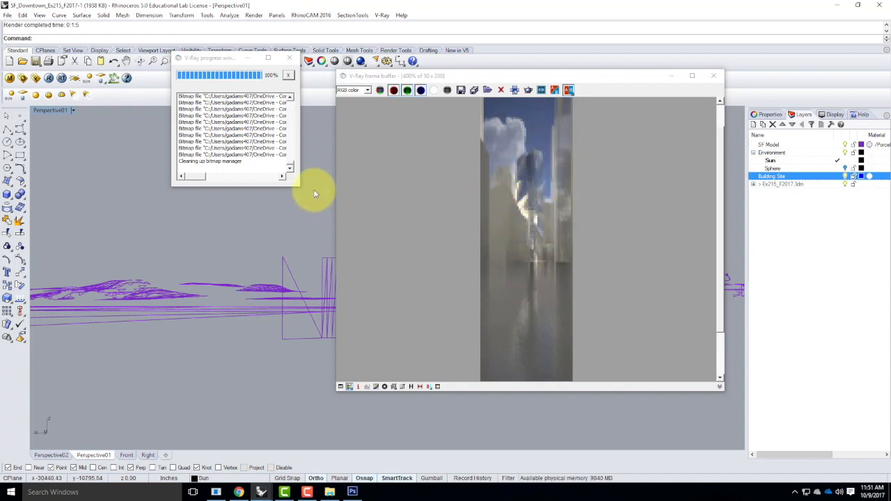
{"action": "left_click", "coordinate": [717, 77]}
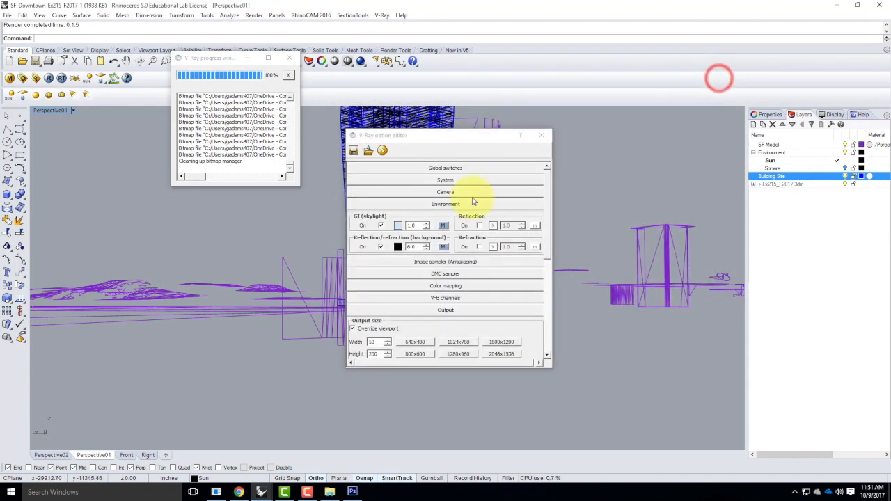
Collapse the Environment settings in the V-Ray options and set the output size to 500 wide by 2000 high.
{"action": "left_click", "coordinate": [449, 205]}
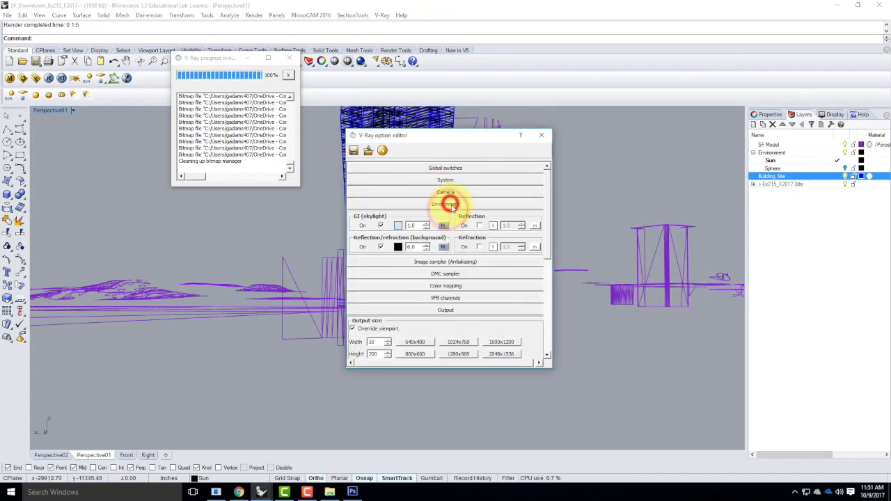
{"action": "left_click", "coordinate": [449, 205]}
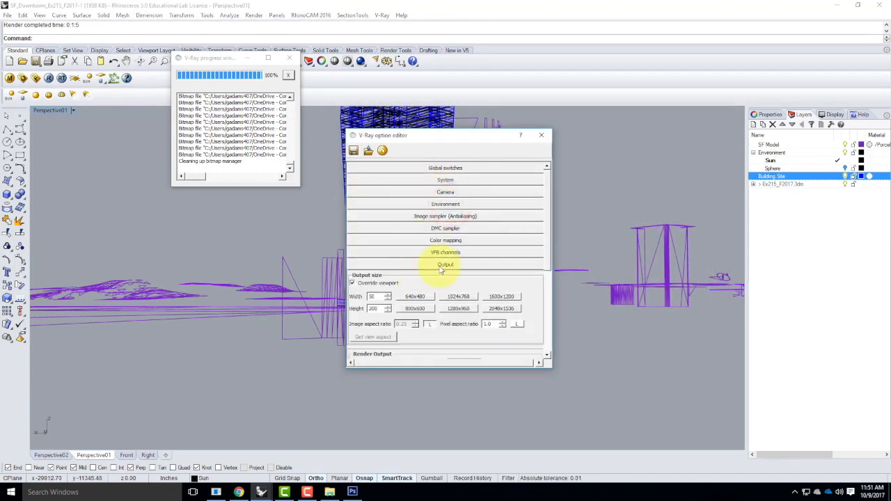
{"action": "double_click", "coordinate": [377, 308]}
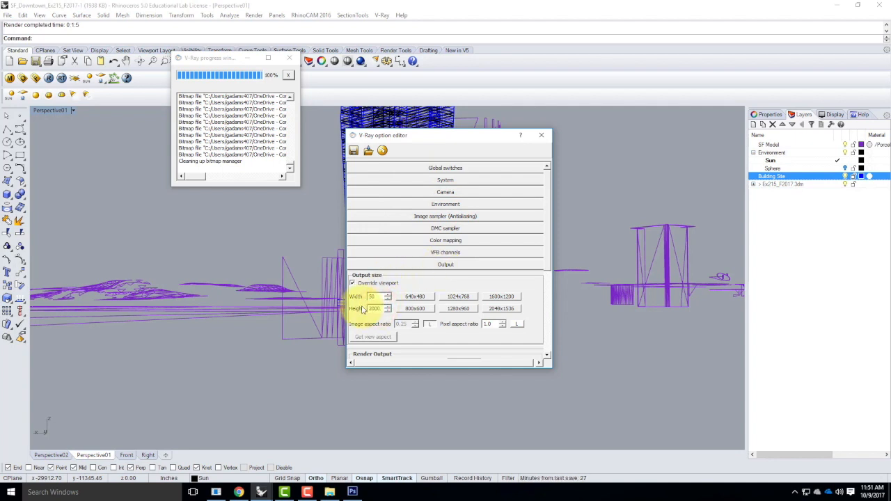
{"action": "left_click", "coordinate": [369, 297]}
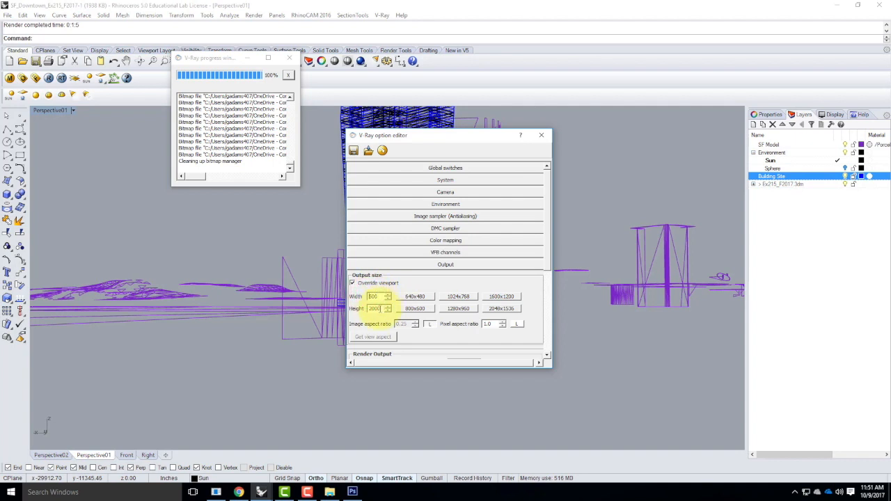
Collapse the Output settings, open the distributed rendering hosts under System, and find and add the DR spawners on the network.
{"action": "left_click", "coordinate": [380, 308]}
{"action": "left_click", "coordinate": [456, 263]}
{"action": "left_click", "coordinate": [453, 178]}
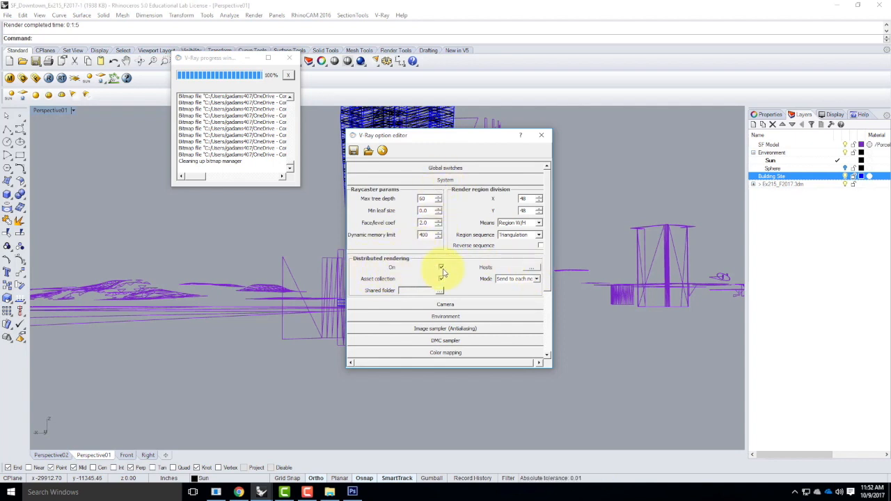
{"action": "left_click", "coordinate": [531, 268]}
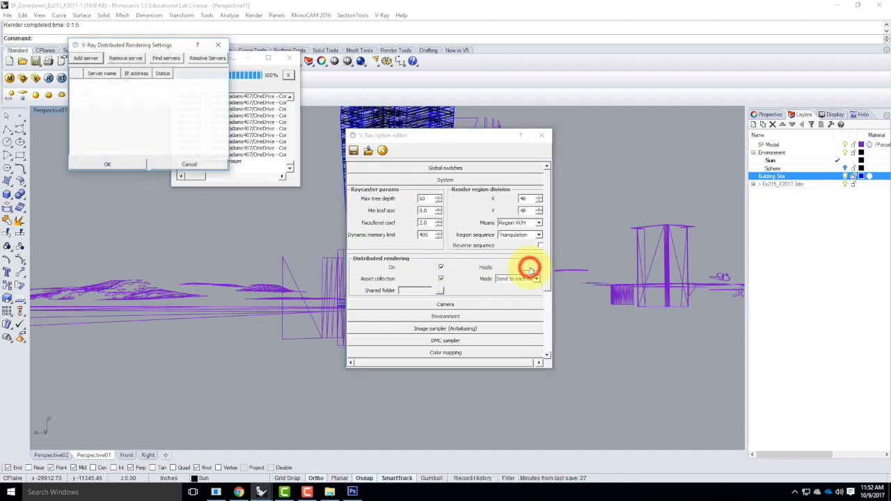
{"action": "left_click", "coordinate": [171, 62]}
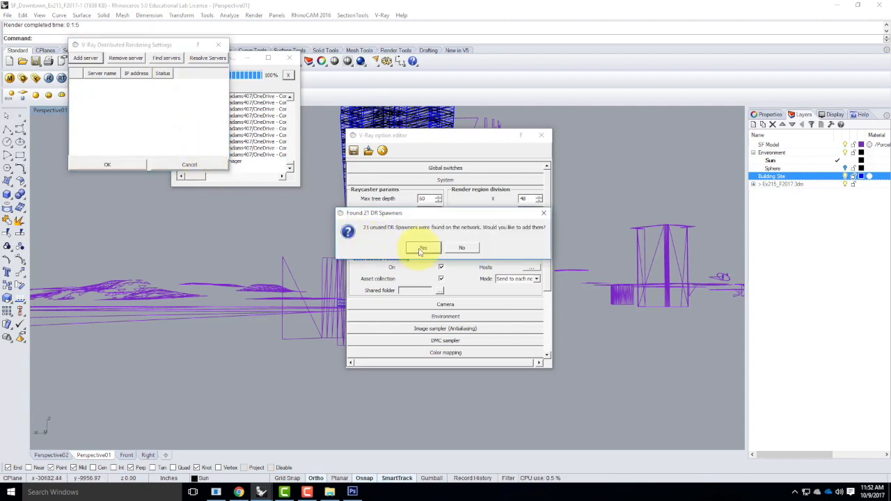
{"action": "left_click", "coordinate": [422, 249]}
Enable render servers 10.22.10.8, 10.22.10.13, 10.22.10.61, 10.22.10.70 and 10.22.10.80 and accept the host list.
{"action": "left_click", "coordinate": [74, 84]}
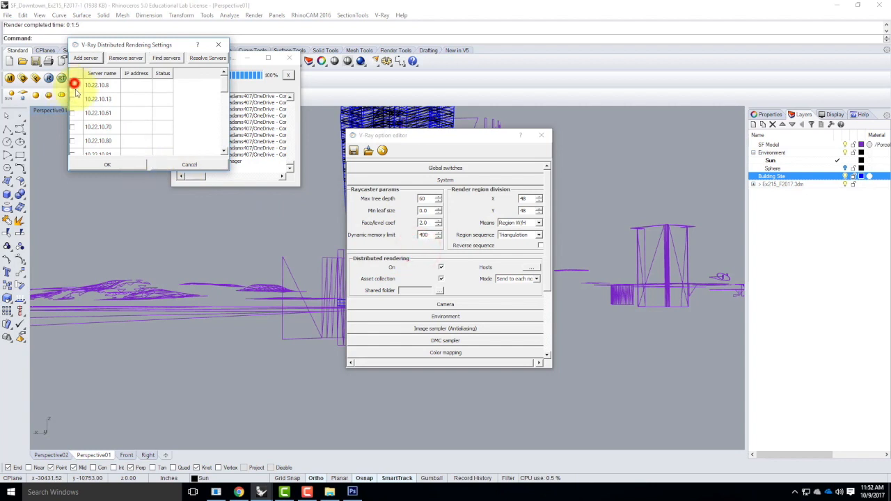
{"action": "left_click", "coordinate": [72, 98]}
{"action": "left_click", "coordinate": [72, 112]}
{"action": "left_click", "coordinate": [72, 126]}
{"action": "left_click", "coordinate": [72, 140]}
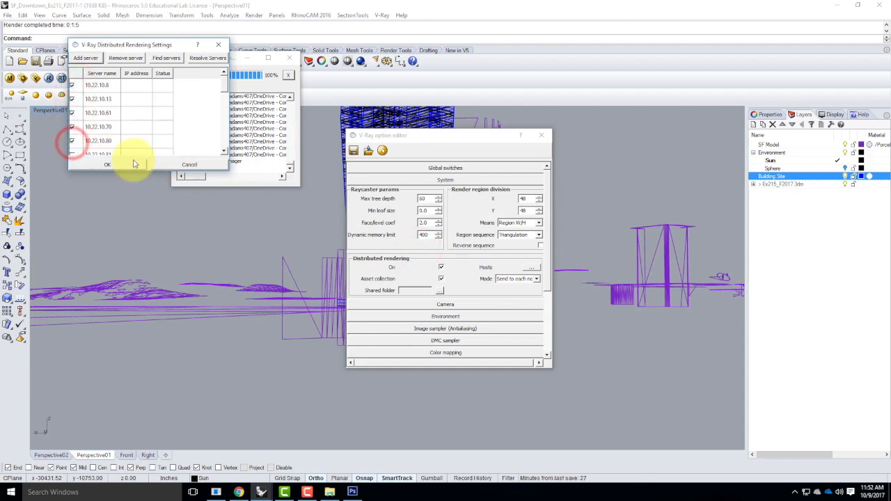
{"action": "left_click", "coordinate": [125, 162]}
Reopen the hosts list, enable servers 10.22.10.81, 10.22.10.92, 10.22.10.140, 10.22.10.144 and 10.22.10.145, and accept.
{"action": "left_click", "coordinate": [530, 267]}
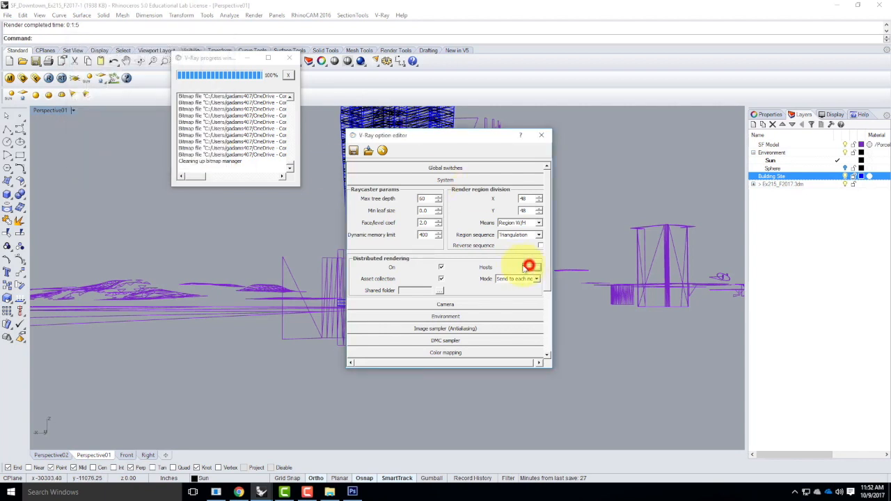
{"action": "scroll", "coordinate": [77, 107], "scroll_direction": "up", "scroll_amount": 1}
{"action": "left_click", "coordinate": [72, 113]}
{"action": "left_click", "coordinate": [72, 127]}
{"action": "left_click", "coordinate": [72, 141]}
{"action": "left_click", "coordinate": [73, 153]}
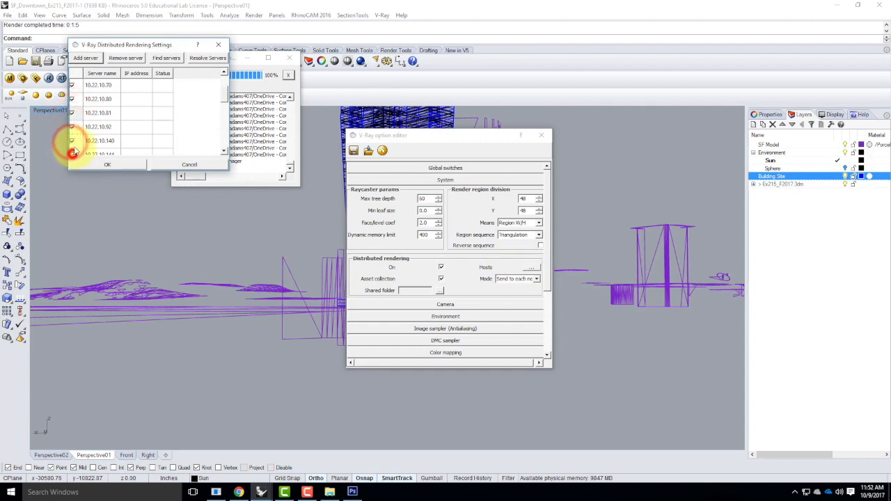
{"action": "scroll", "coordinate": [105, 115], "scroll_direction": "down", "scroll_amount": 1}
{"action": "left_click", "coordinate": [72, 128]}
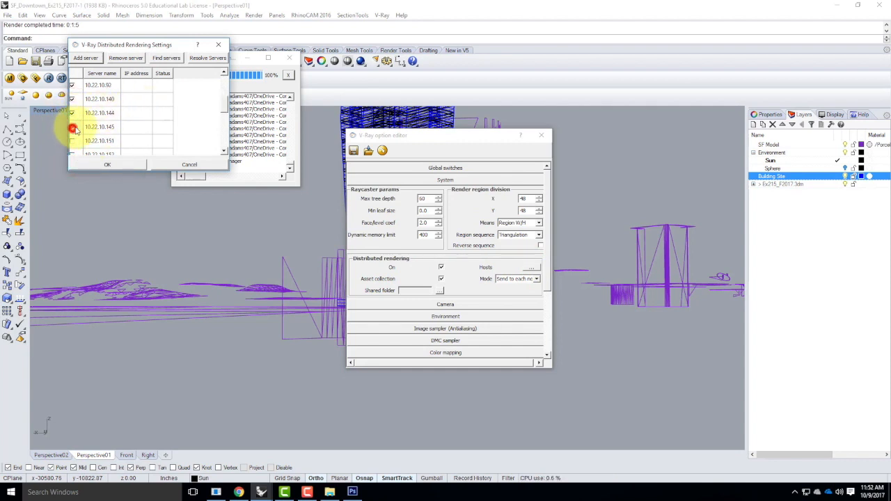
{"action": "left_click", "coordinate": [136, 164]}
Resolve the IP addresses of the servers in the distributed rendering hosts list and accept the settings.
{"action": "left_click", "coordinate": [527, 269]}
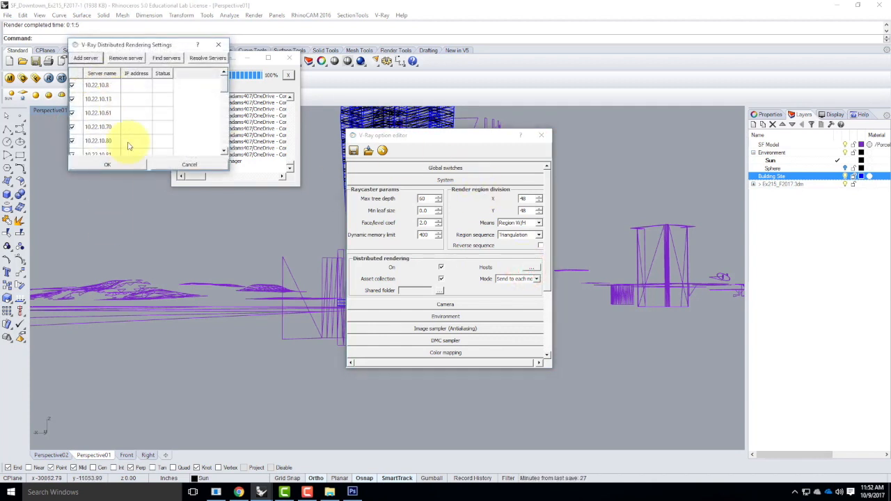
{"action": "left_click", "coordinate": [206, 58]}
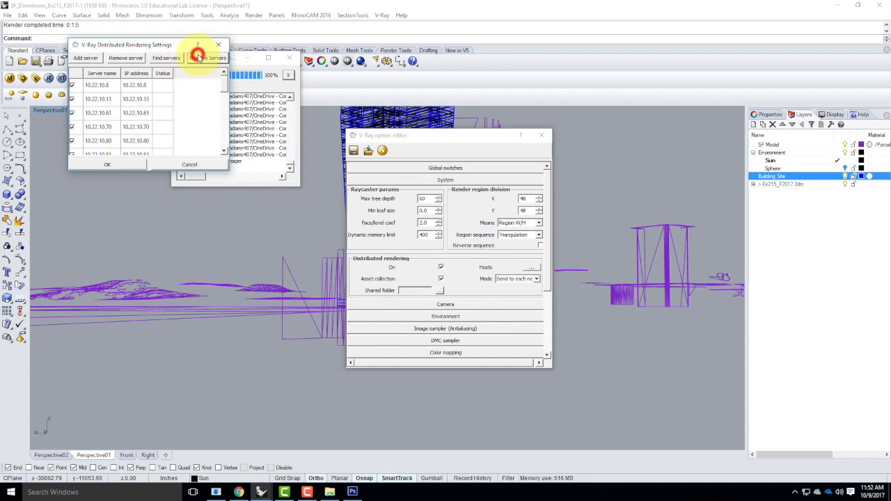
{"action": "left_click", "coordinate": [116, 165]}
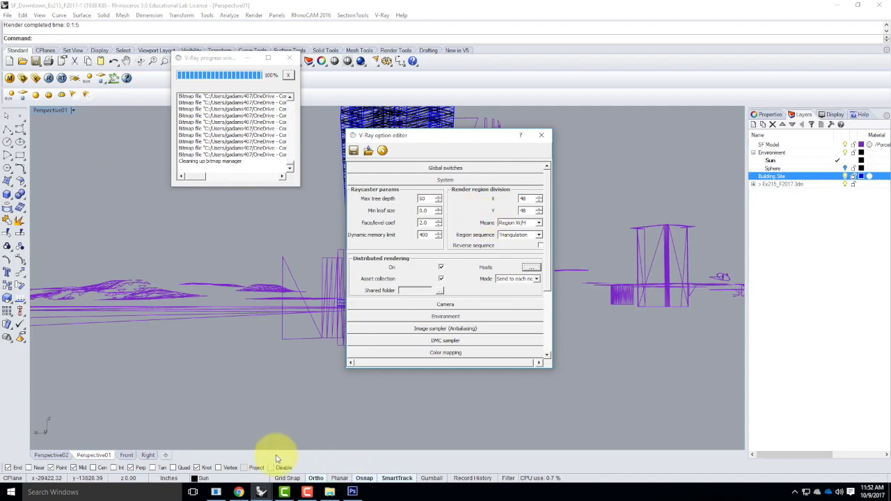
Bring up the XMLDRSpawner console to check the spawner's status, and minimize it again.
{"action": "left_click", "coordinate": [215, 491]}
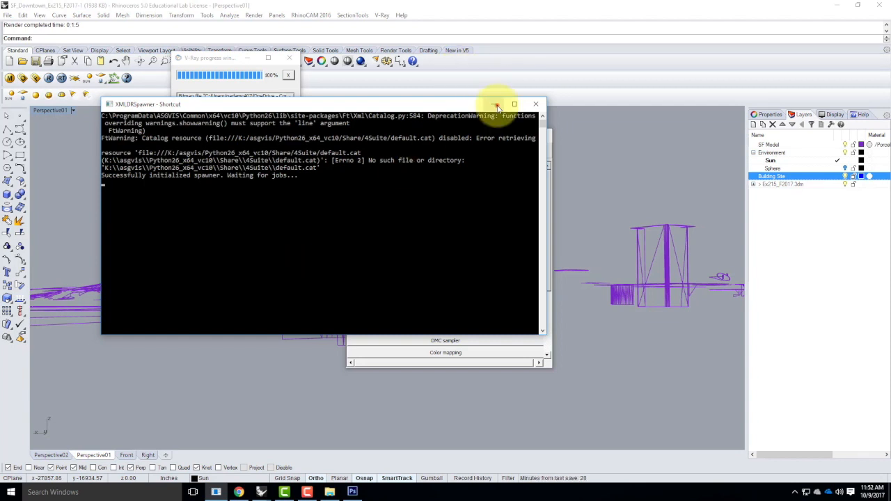
{"action": "left_click", "coordinate": [496, 104]}
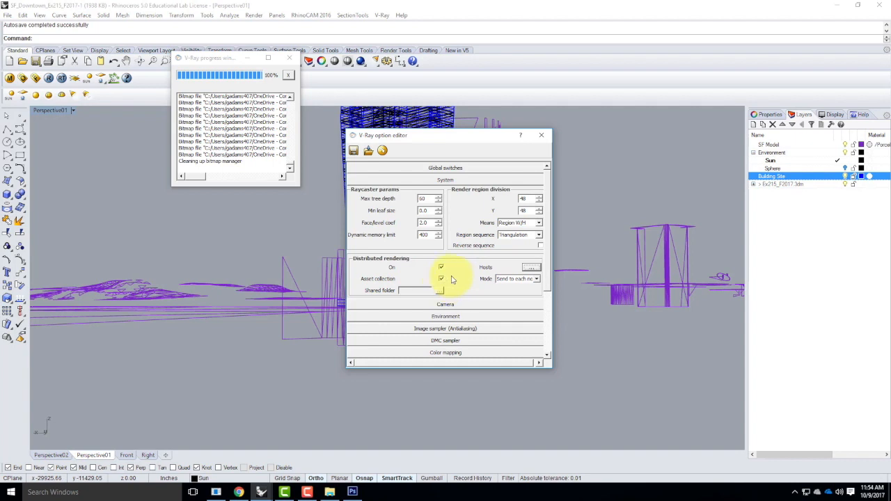
{"action": "left_click", "coordinate": [307, 491]}
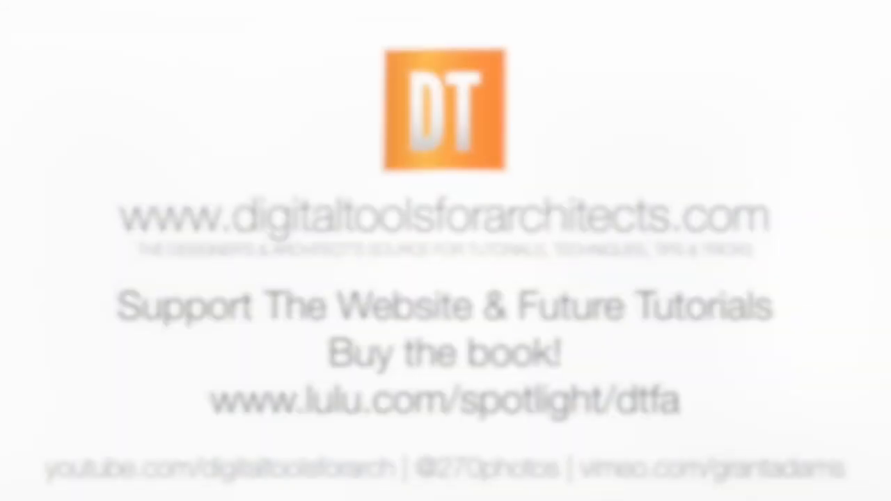